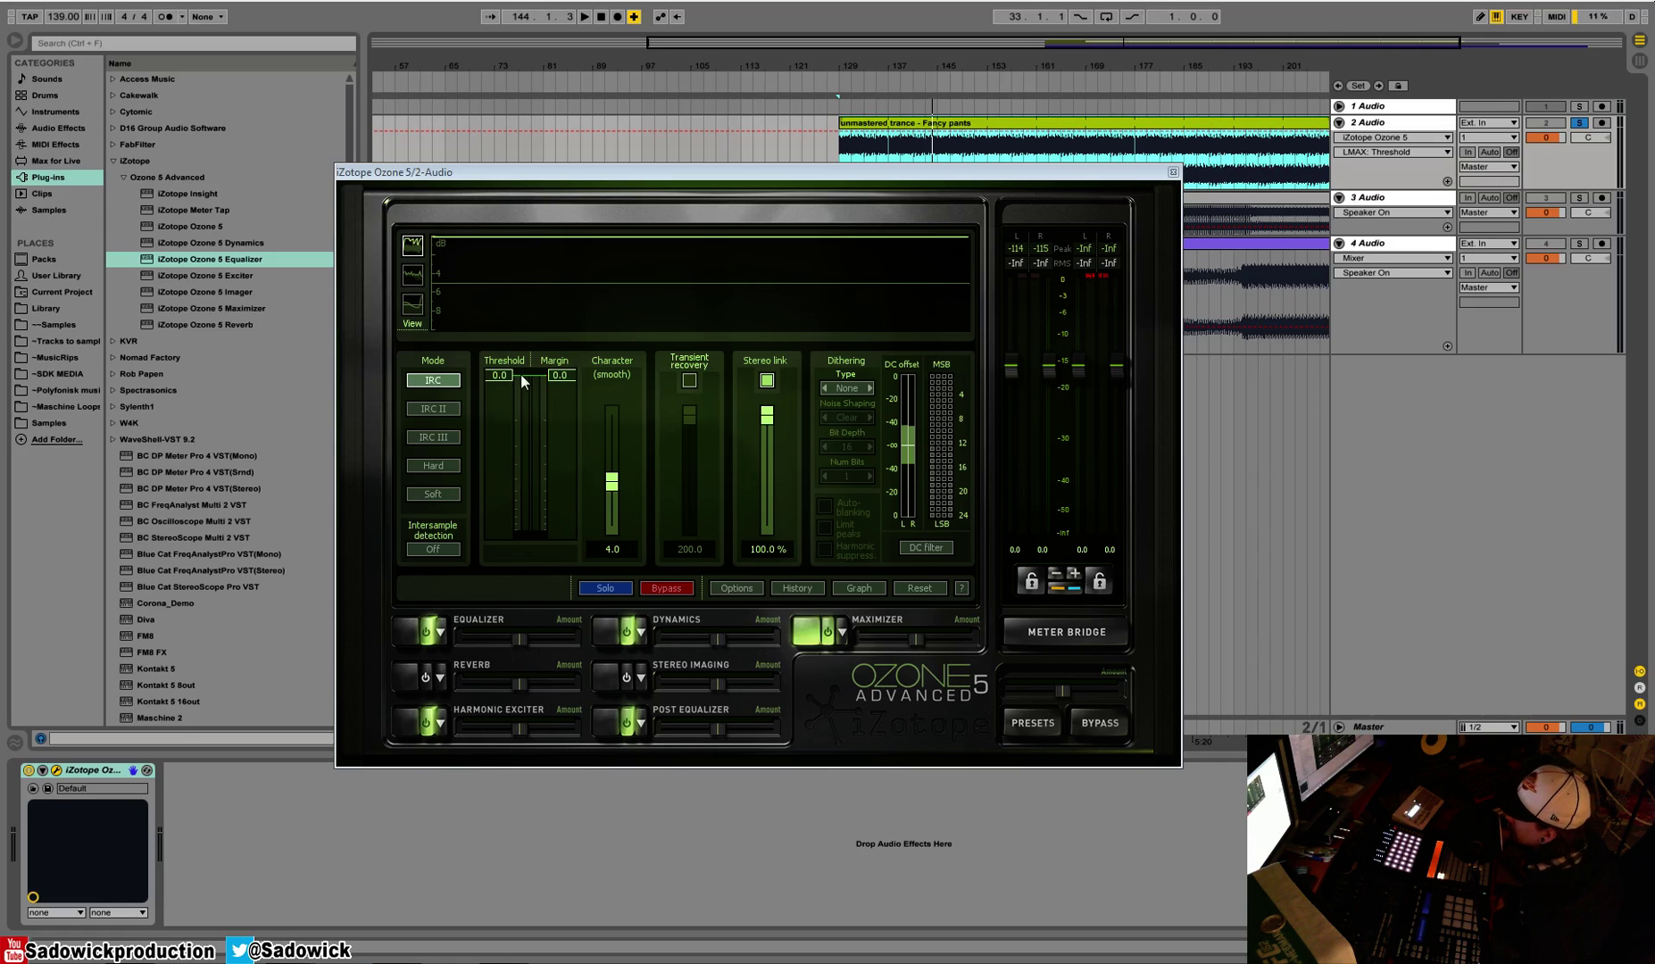
- Lower the Maximizer threshold from 0.0 to -0.3 dB
{"action": "left_click_drag", "start_coordinate": [499, 375], "coordinate": [501, 384]}
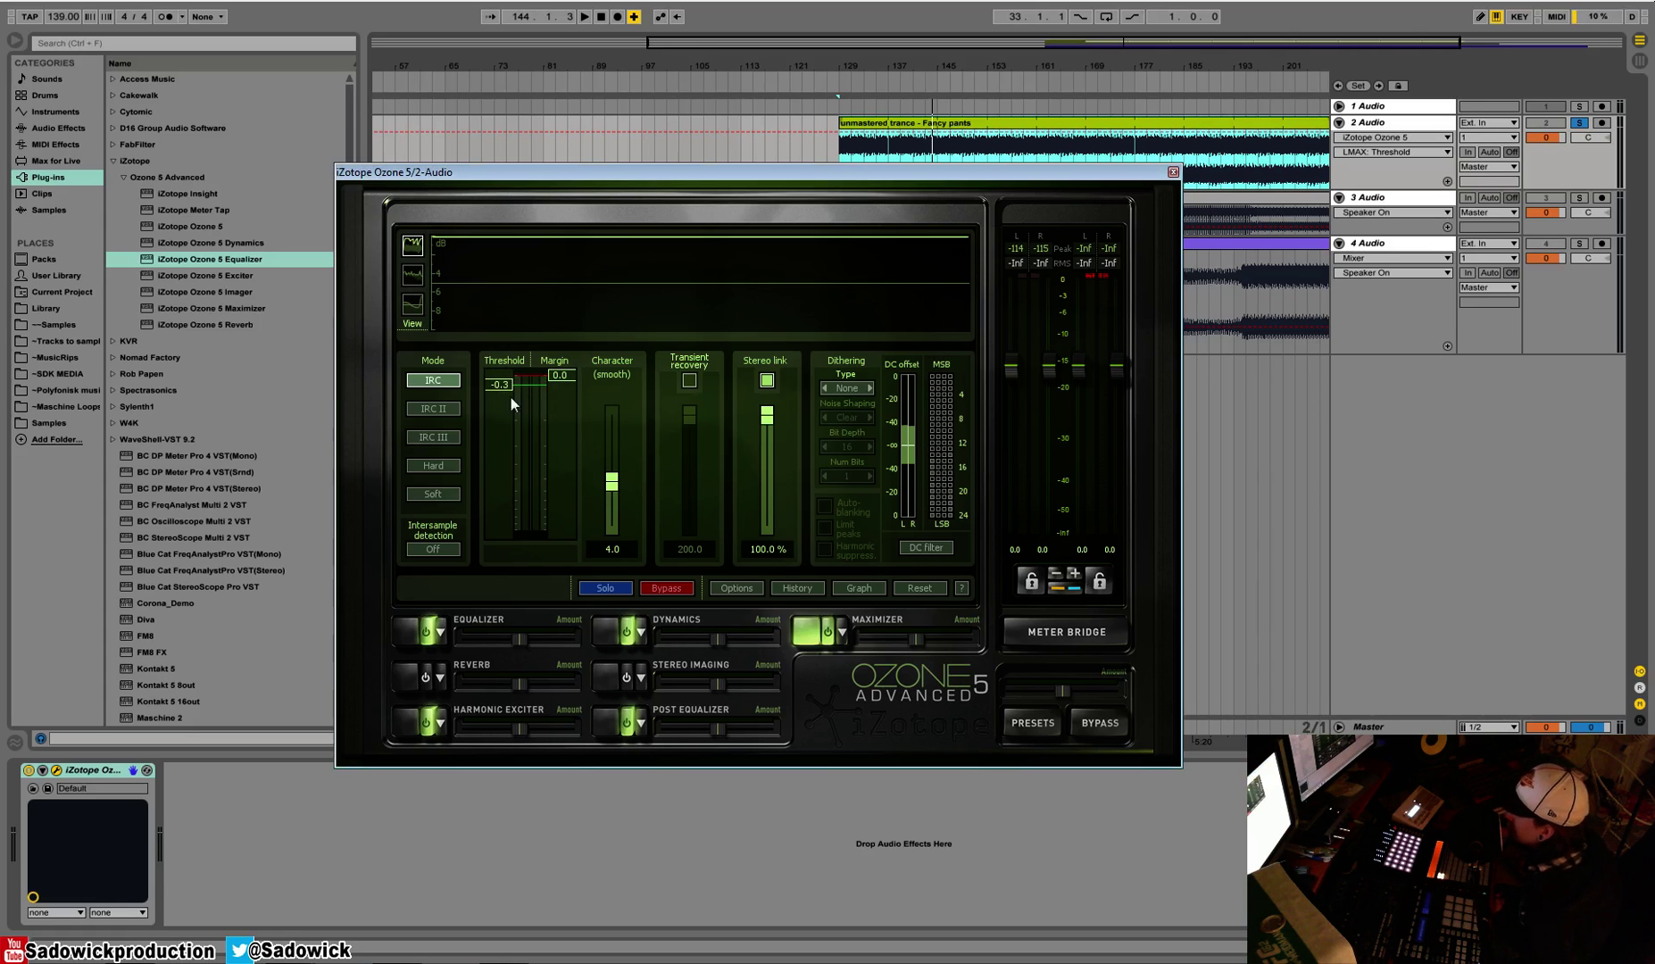
- Set the Maximizer threshold to -2.8 dB, trying lower margins before returning Margin to 0.0
{"action": "left_click_drag", "start_coordinate": [499, 388], "coordinate": [508, 432]}
{"action": "mouse_move", "coordinate": [568, 383]}
{"action": "left_mouse_down"}
{"action": "mouse_move", "coordinate": [561, 400]}
{"action": "mouse_move", "coordinate": [578, 363]}
{"action": "mouse_move", "coordinate": [560, 366]}
{"action": "left_mouse_up"}
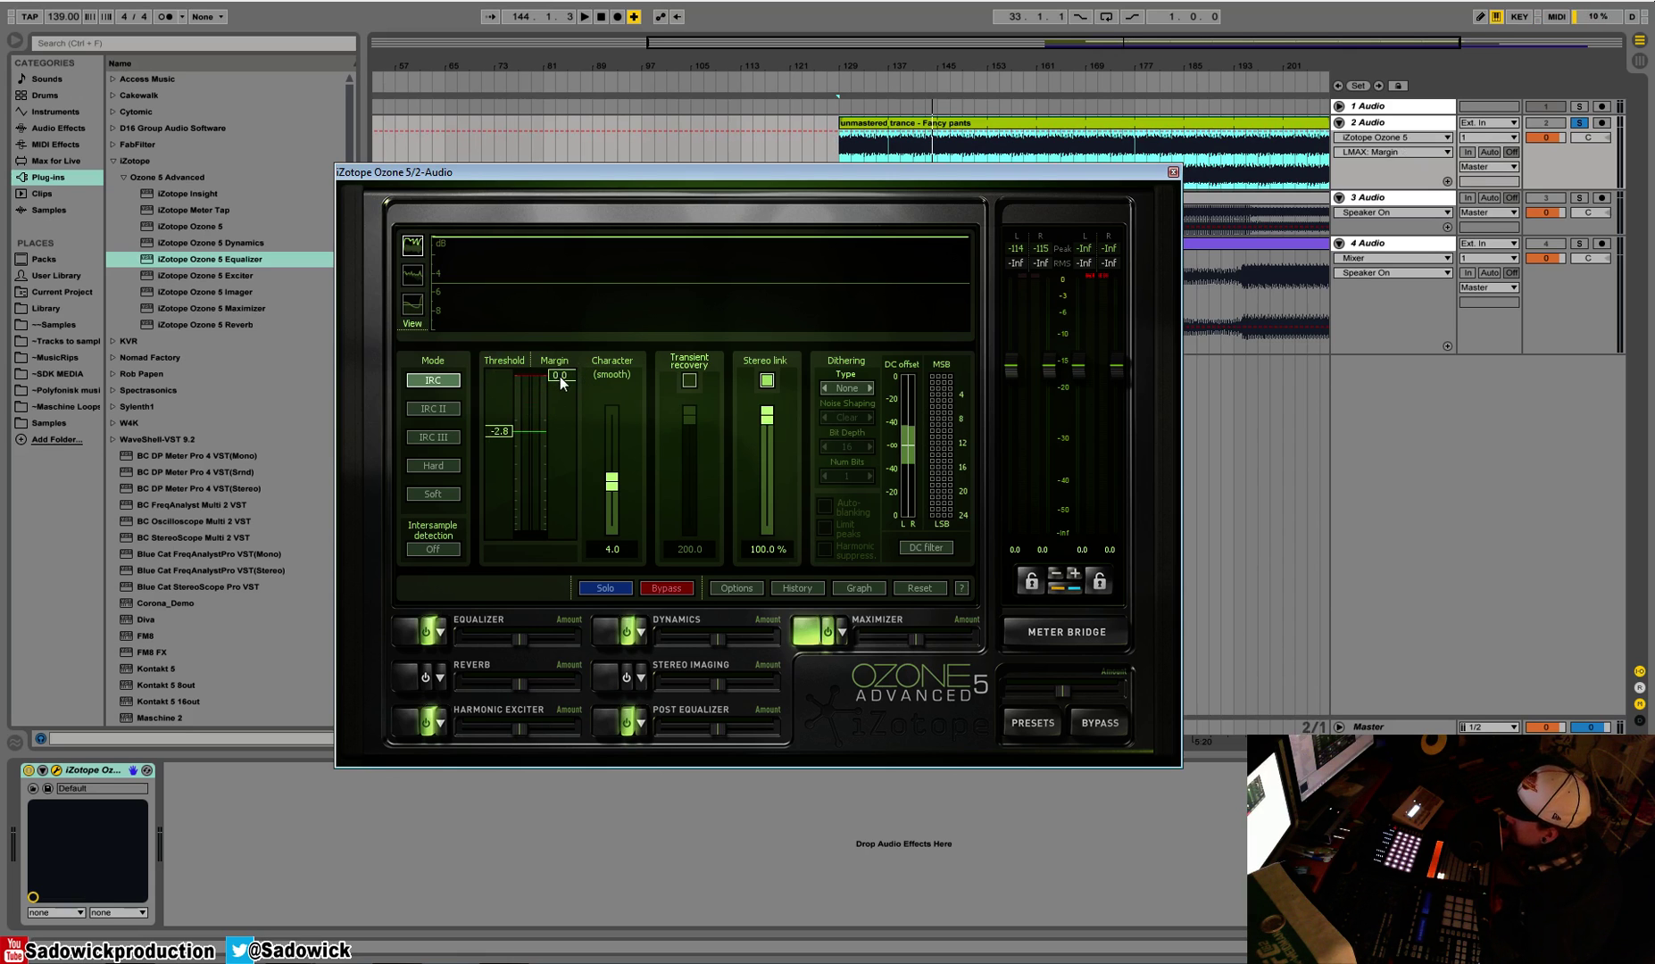
{"action": "left_click_drag", "start_coordinate": [562, 376], "coordinate": [574, 394]}
{"action": "left_click_drag", "start_coordinate": [575, 382], "coordinate": [576, 394]}
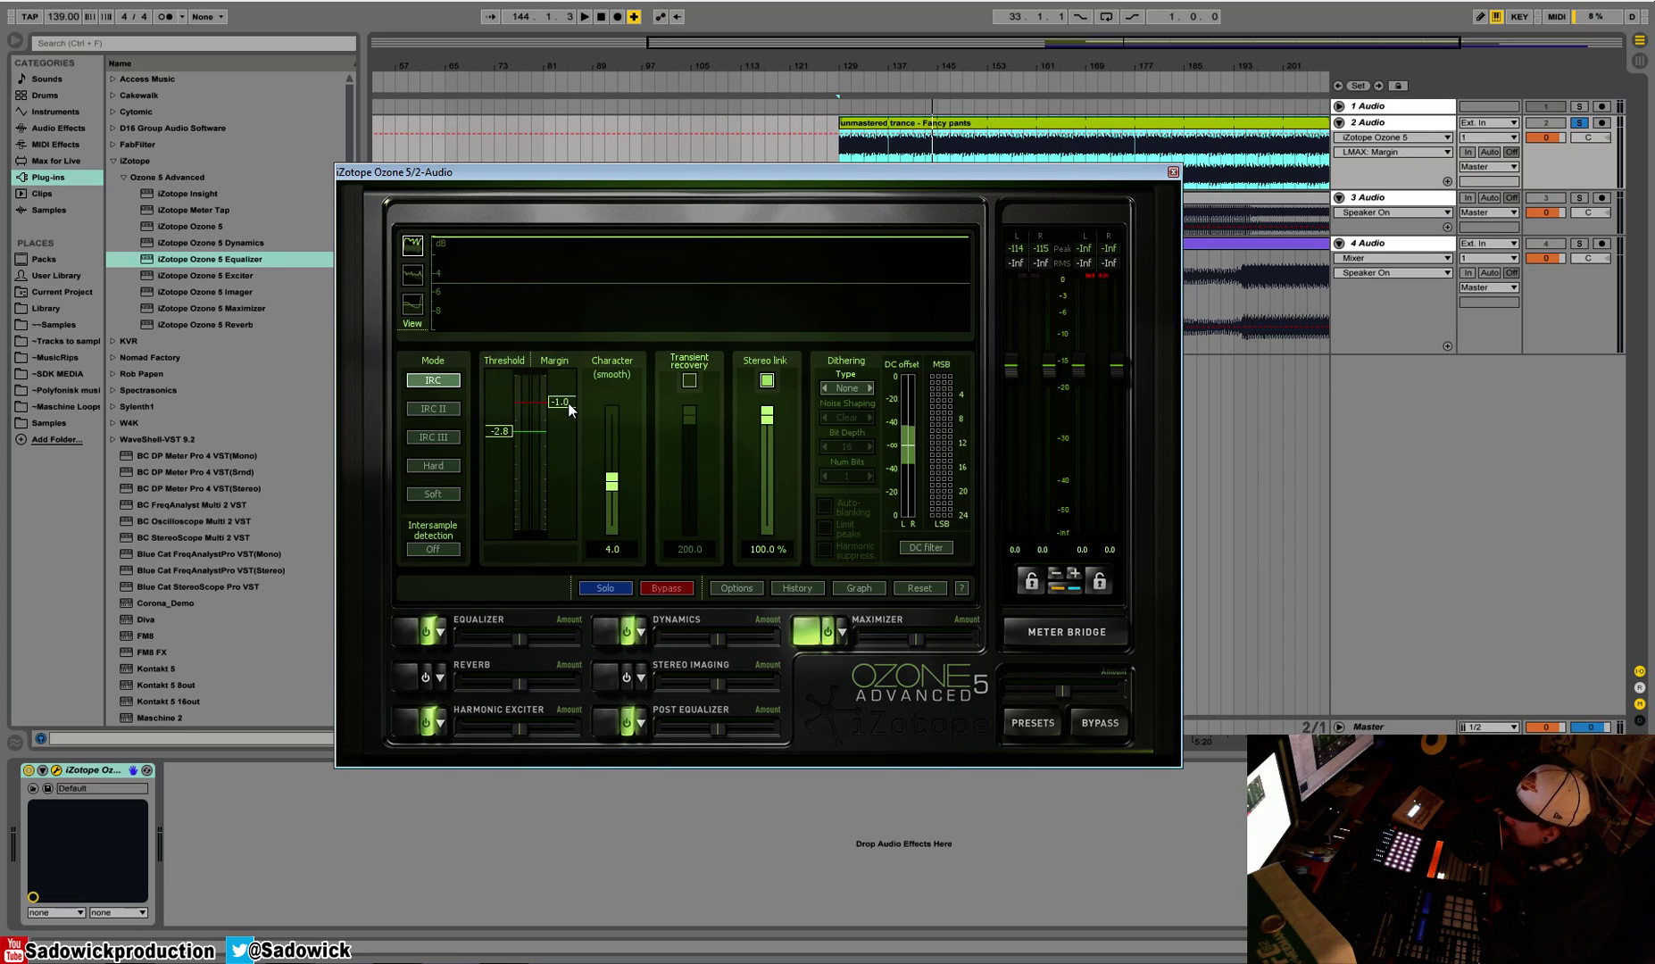
{"action": "left_click_drag", "start_coordinate": [568, 404], "coordinate": [555, 343]}
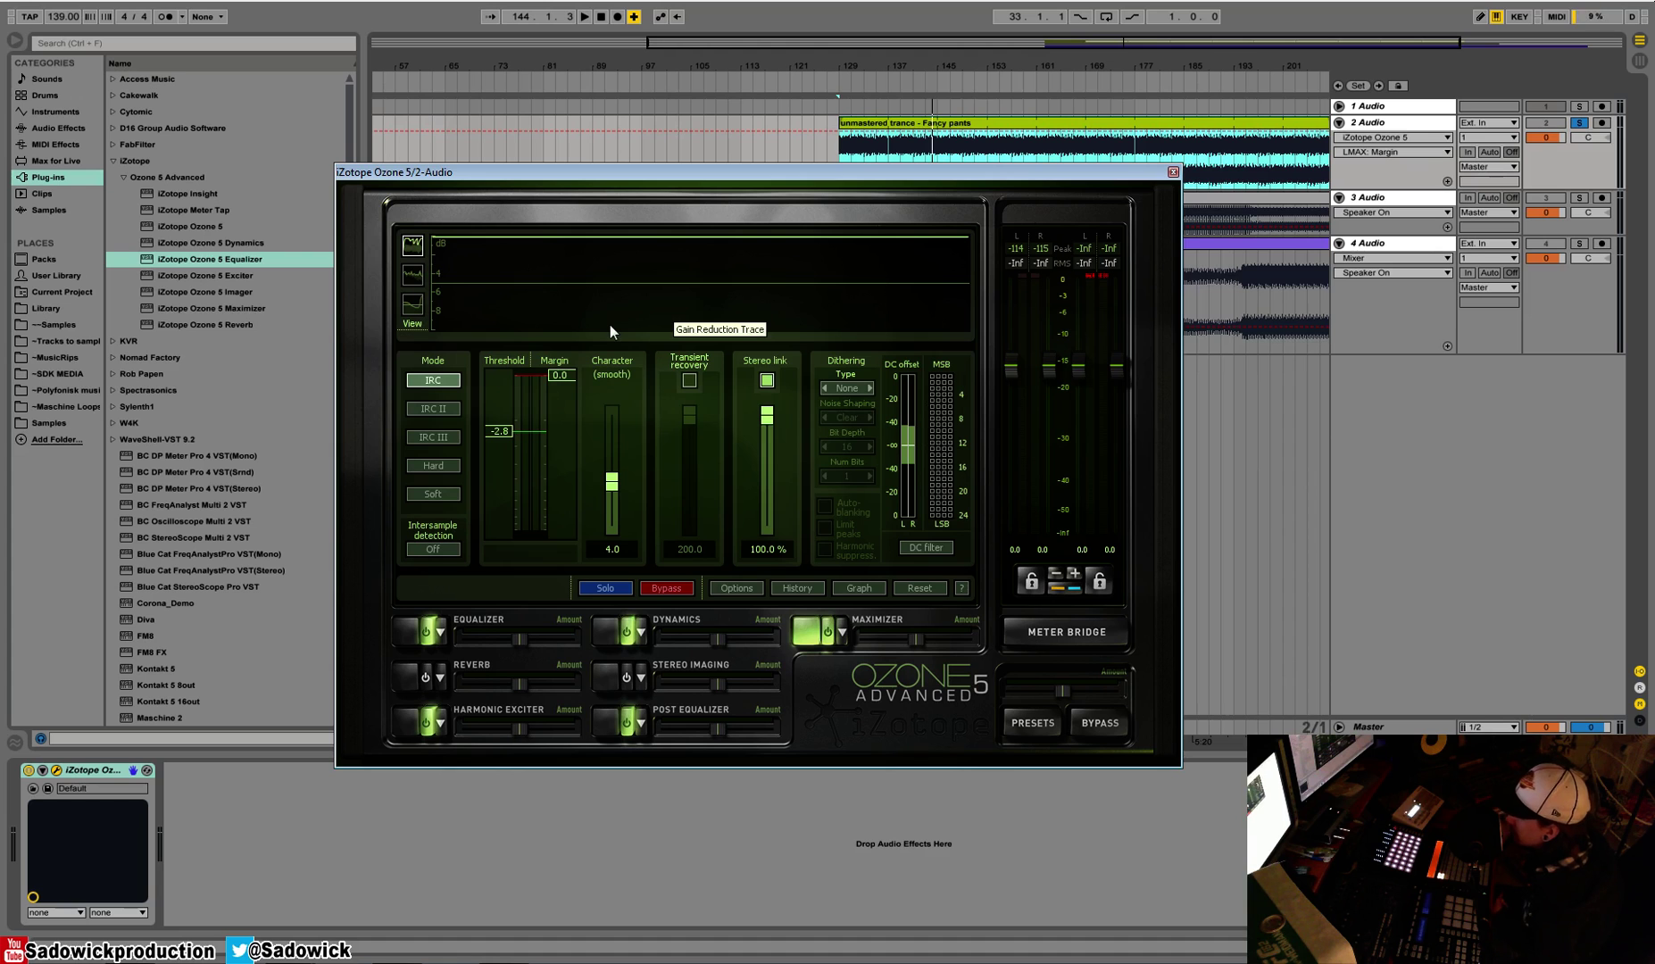
- Turn intersample detection on, reset the threshold to 0.0 dB, and keep IRC mode selected
{"action": "left_click", "coordinate": [444, 552]}
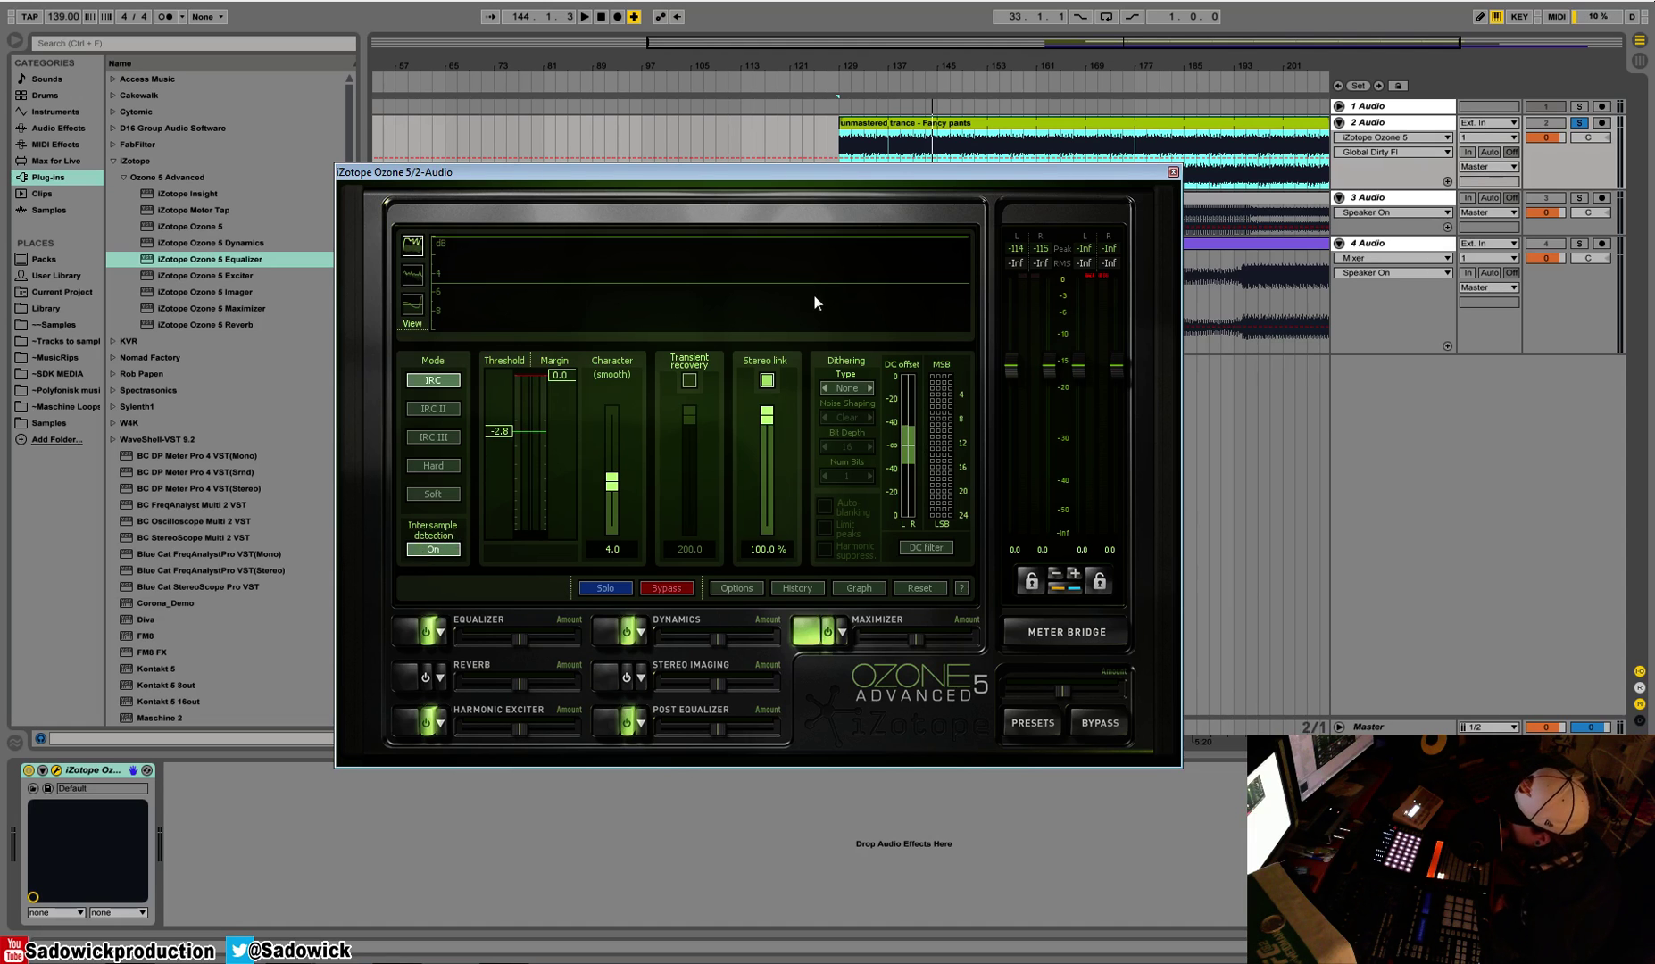
{"action": "double_click", "coordinate": [490, 436]}
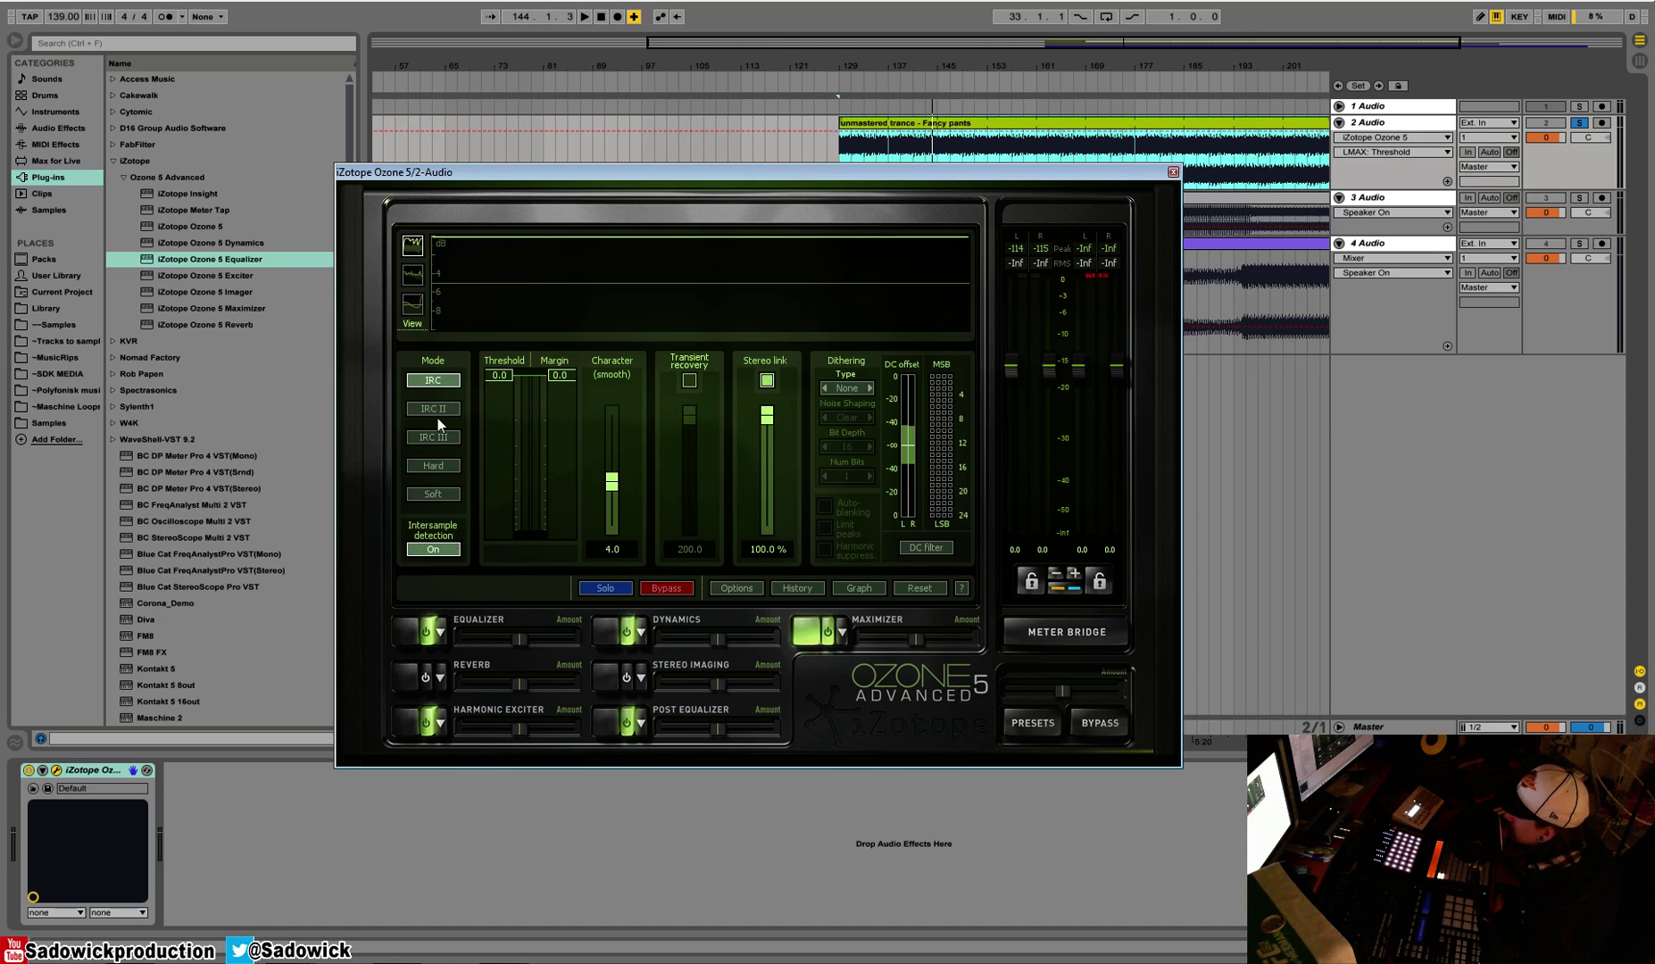
{"action": "left_click", "coordinate": [446, 383]}
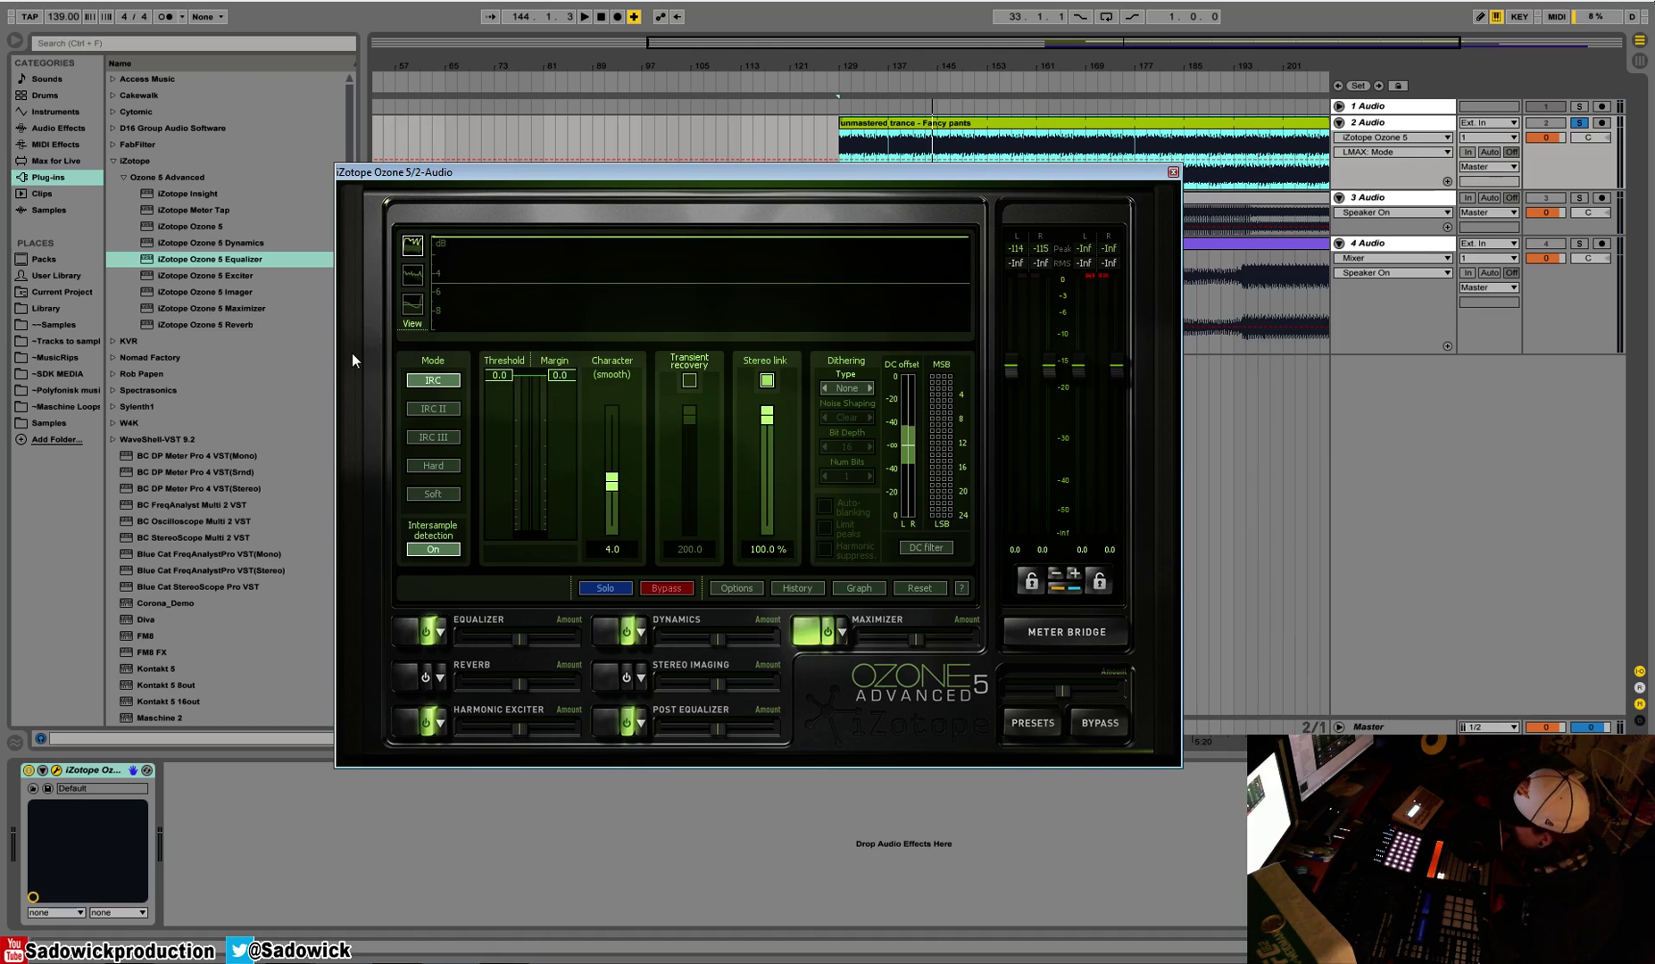
- Cycle through the IRC, IRC II and IRC III limiting modes
{"action": "left_click", "coordinate": [426, 408]}
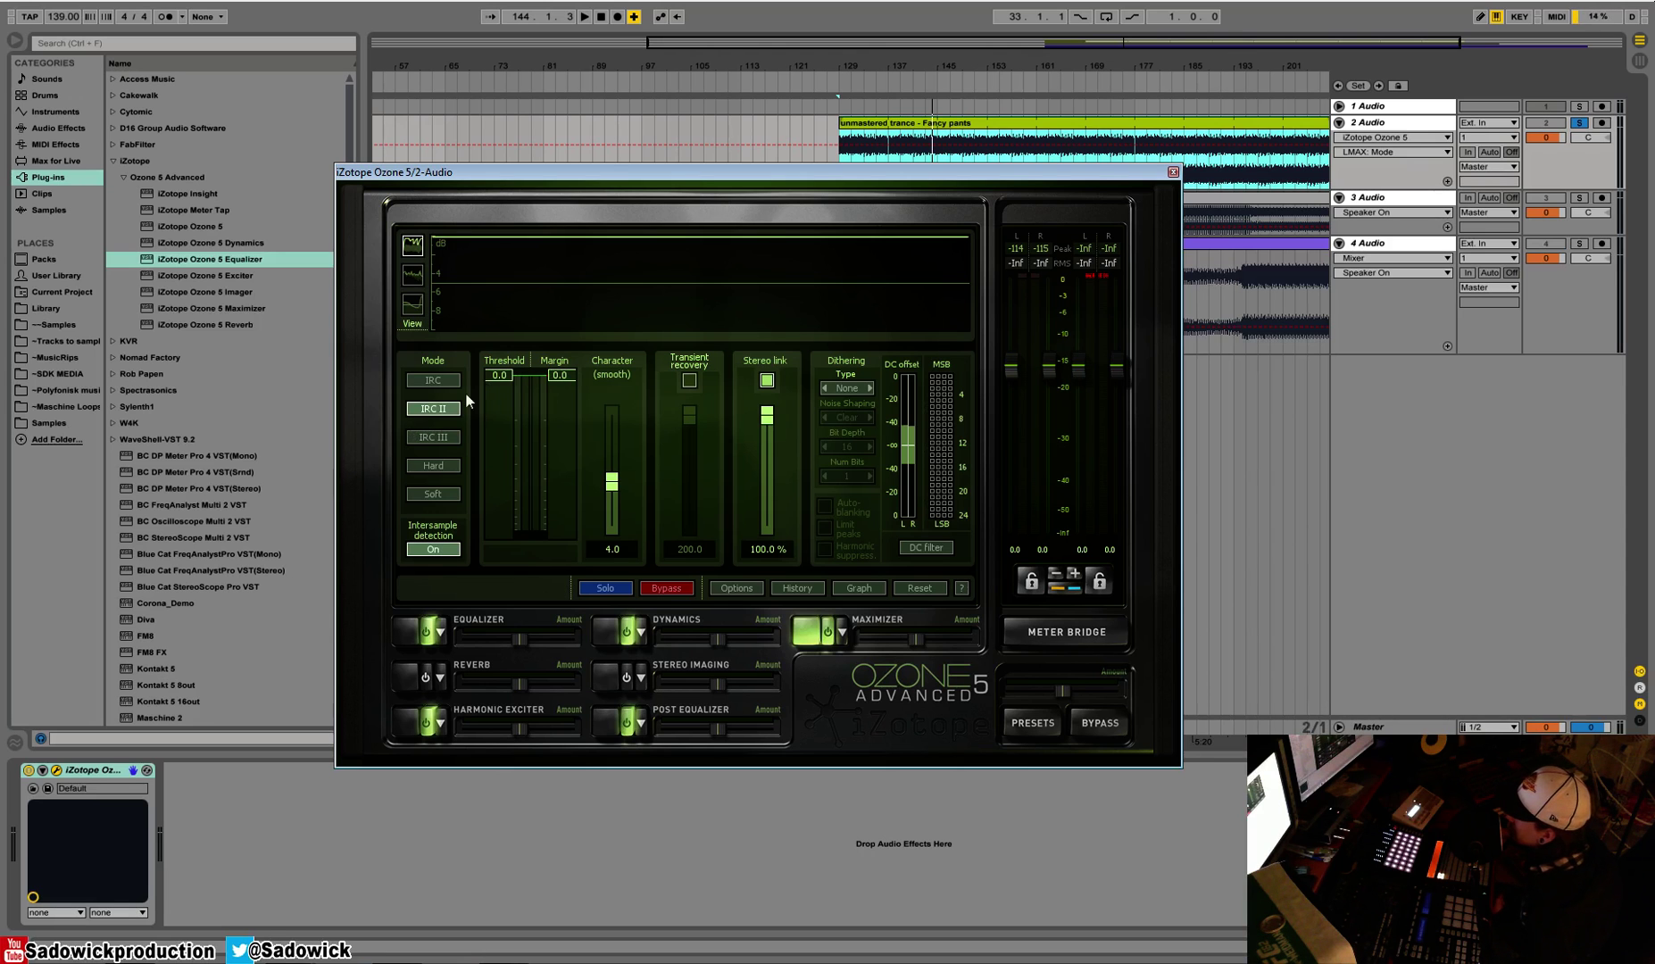
{"action": "left_click", "coordinate": [436, 438]}
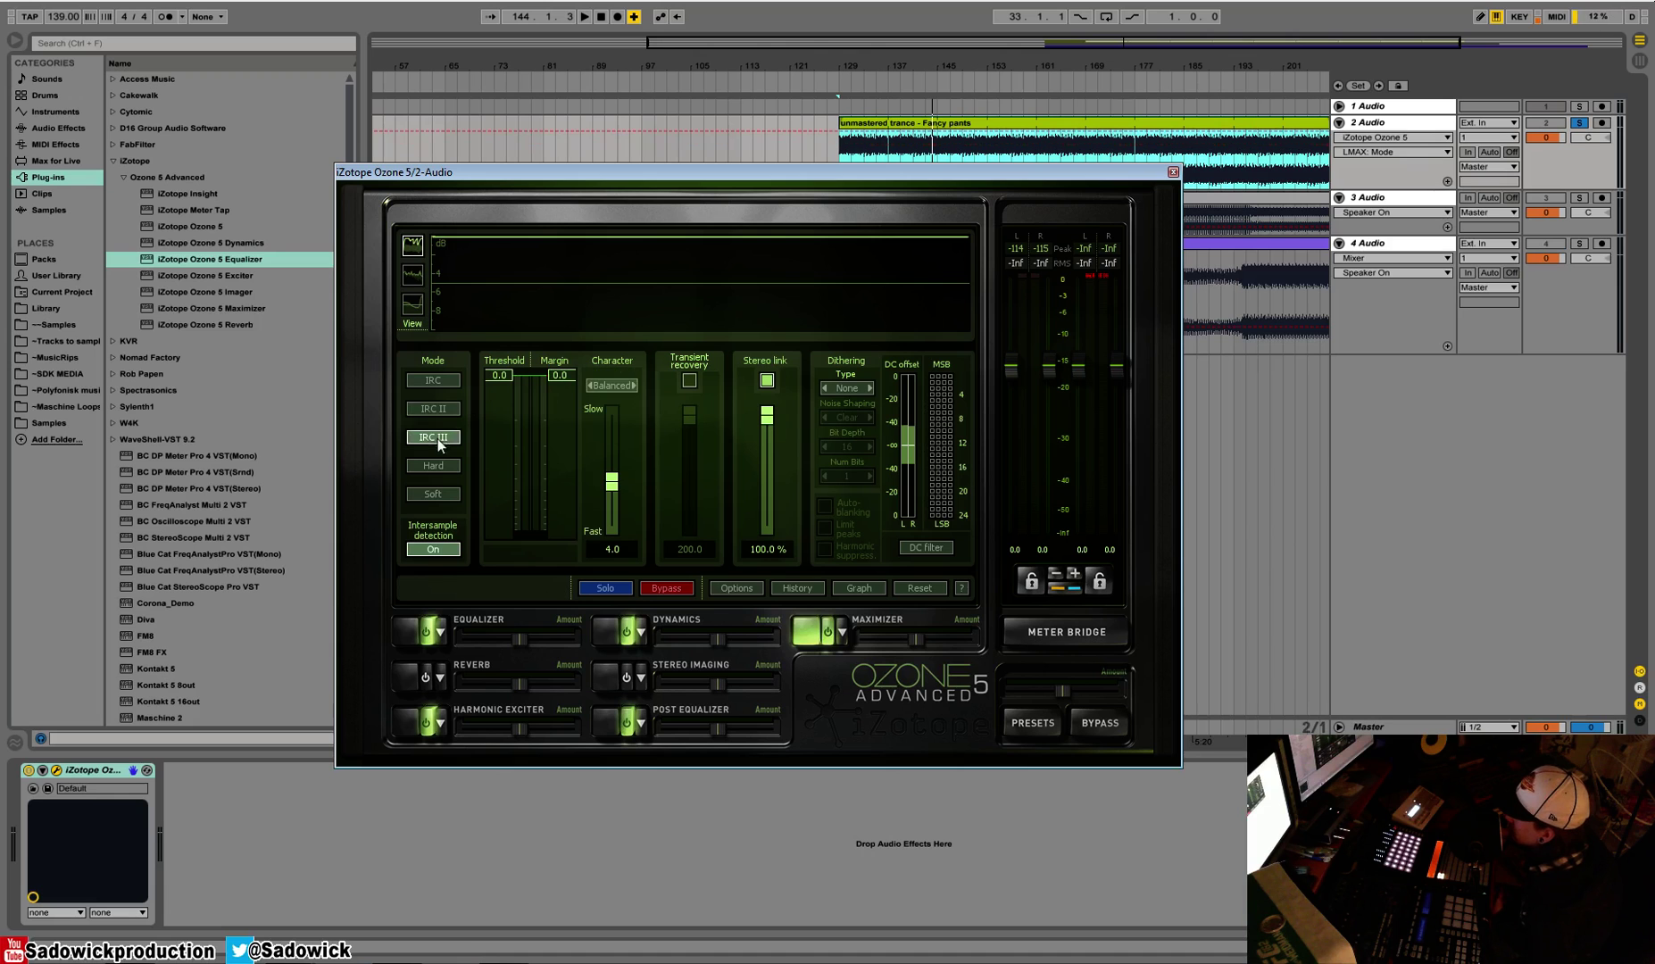
{"action": "left_click", "coordinate": [435, 410]}
{"action": "left_click", "coordinate": [437, 438]}
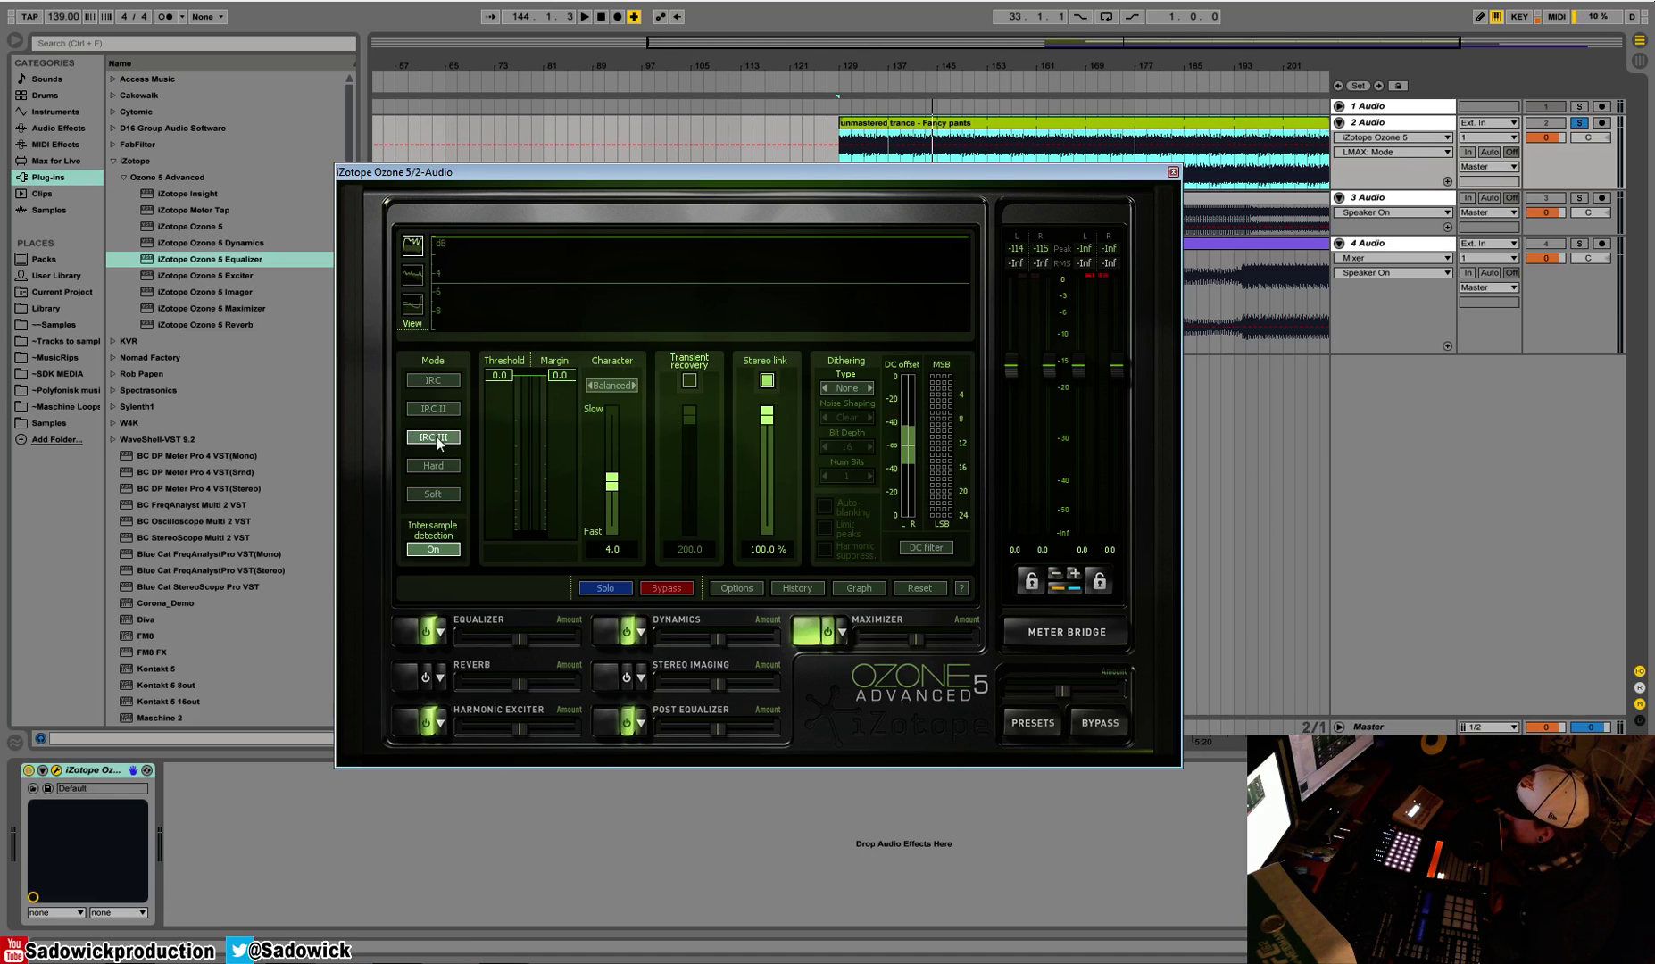
{"action": "left_click", "coordinate": [438, 381]}
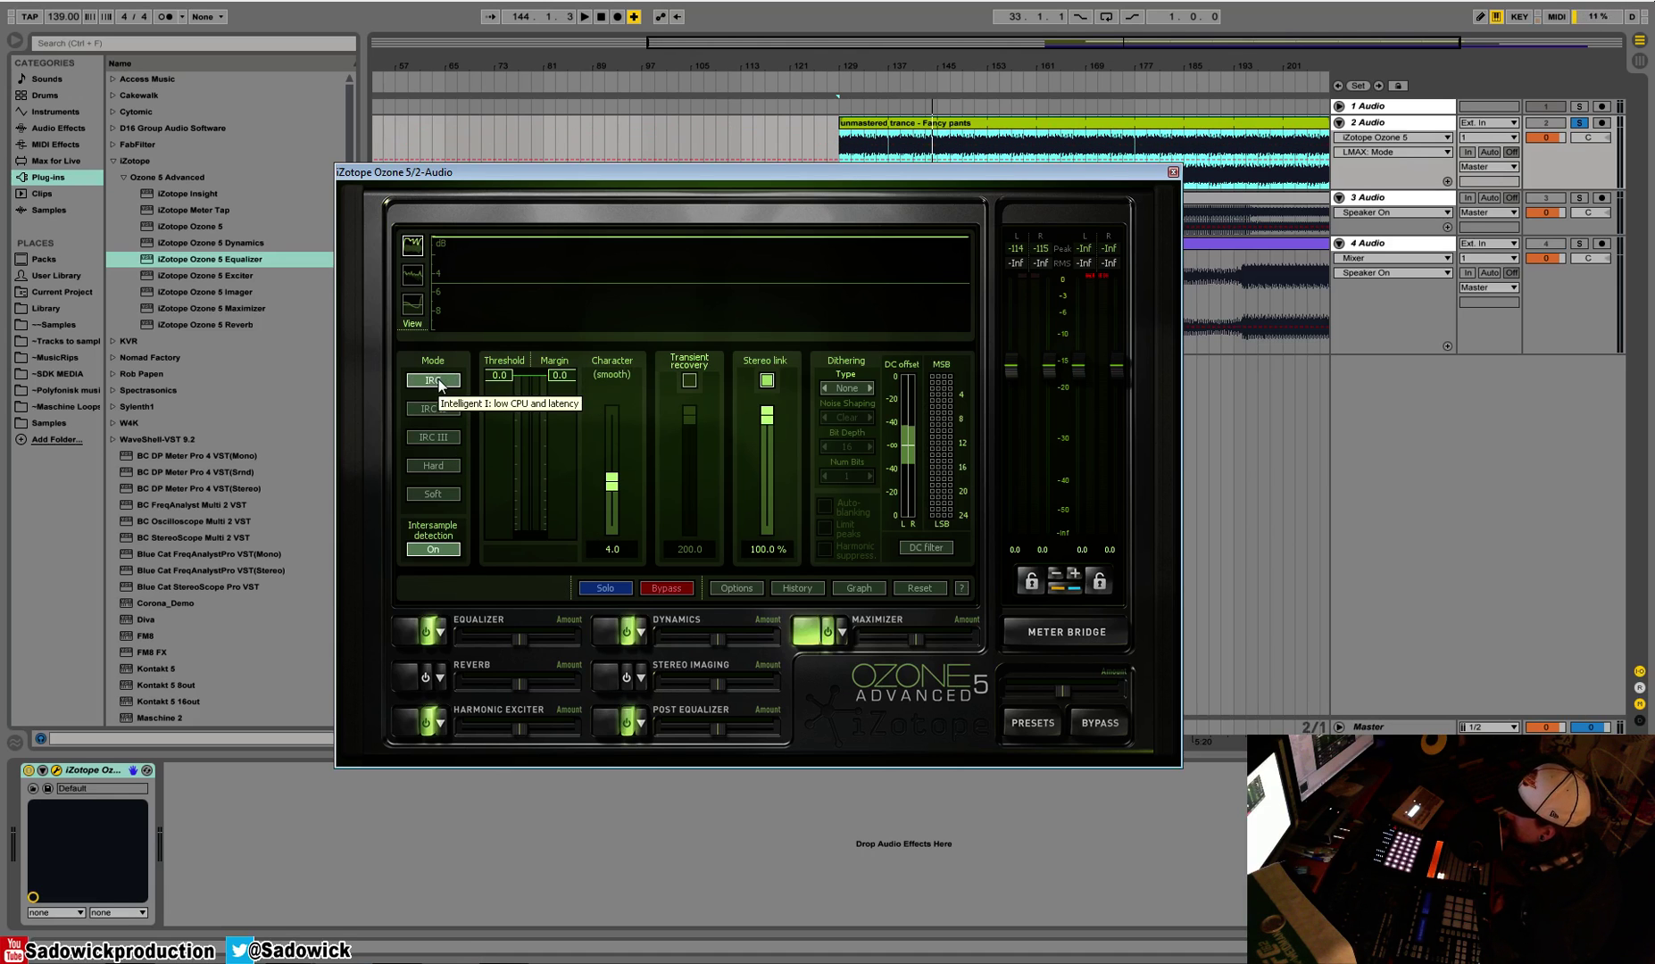
{"action": "left_click", "coordinate": [435, 409]}
{"action": "left_click", "coordinate": [437, 436]}
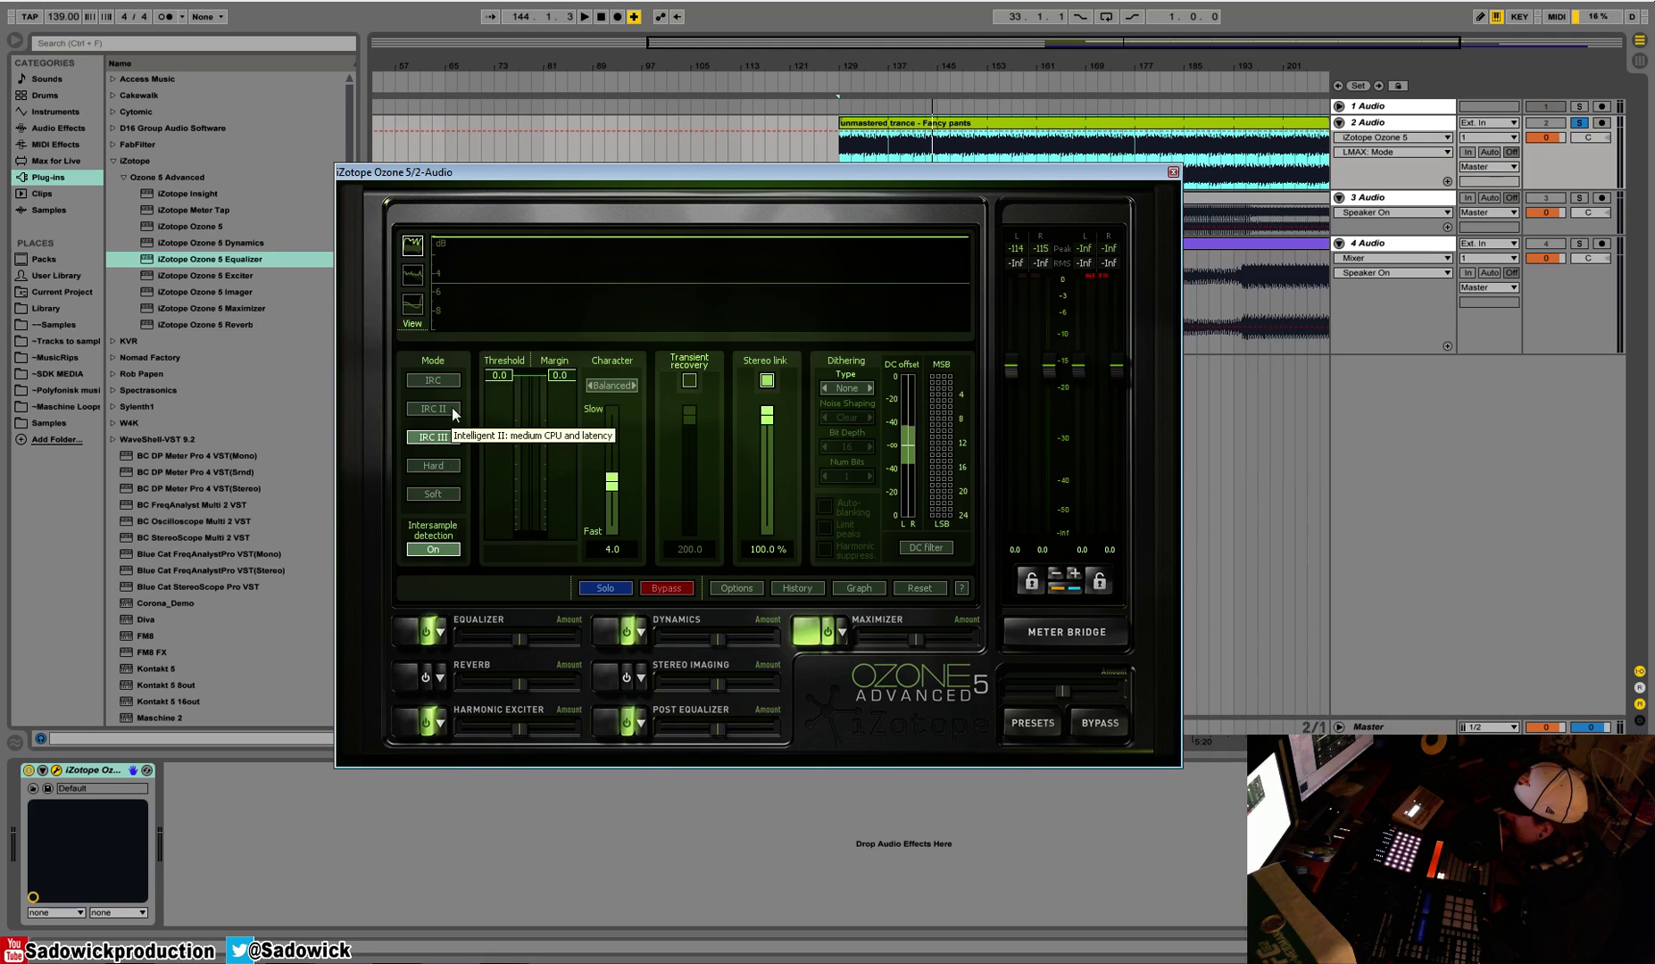
- Try the Soft and Hard modes, then settle on IRC III with Balanced character
{"action": "left_click", "coordinate": [434, 493]}
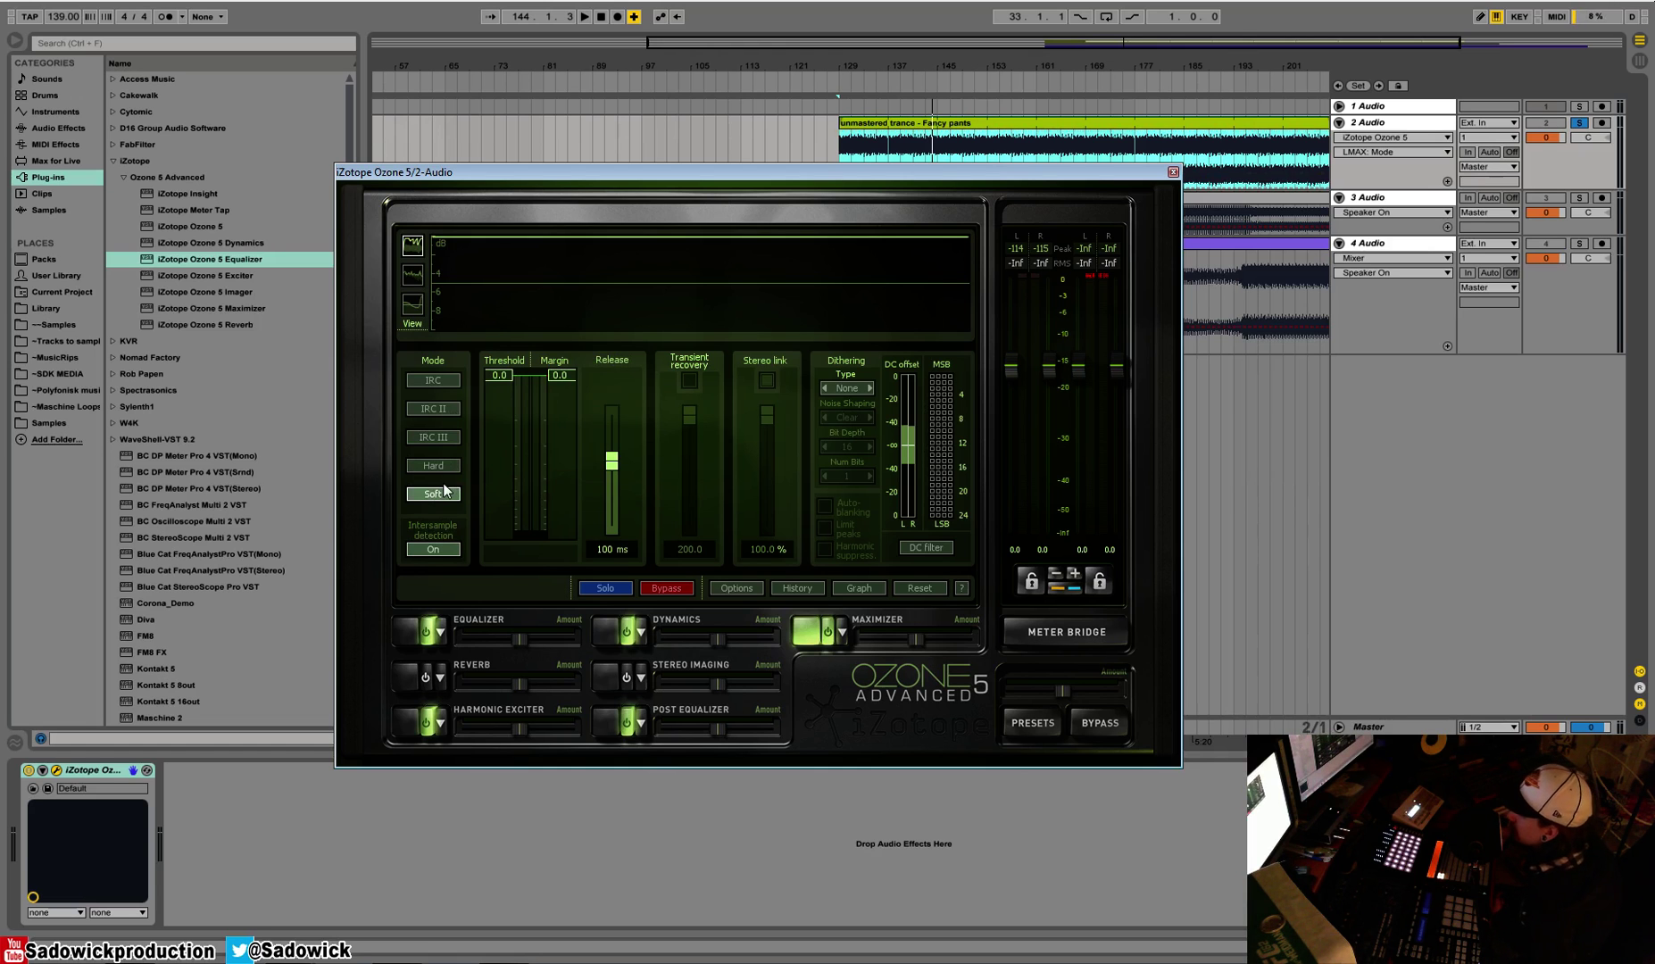
{"action": "left_click", "coordinate": [447, 466]}
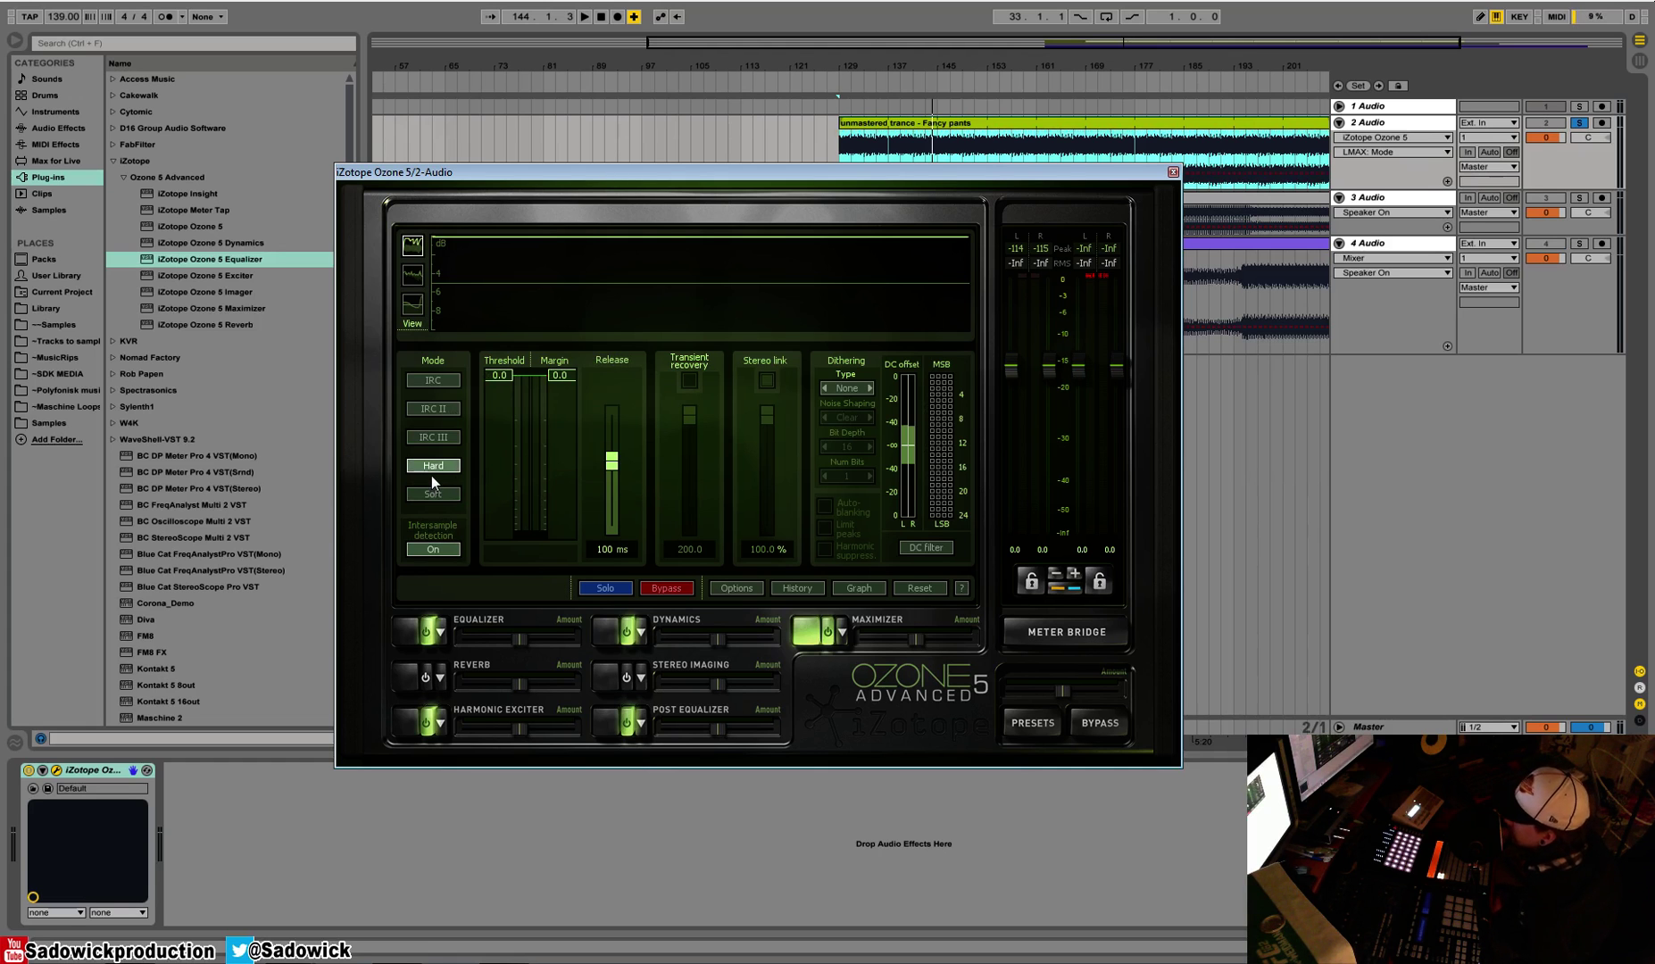
{"action": "left_click", "coordinate": [434, 437]}
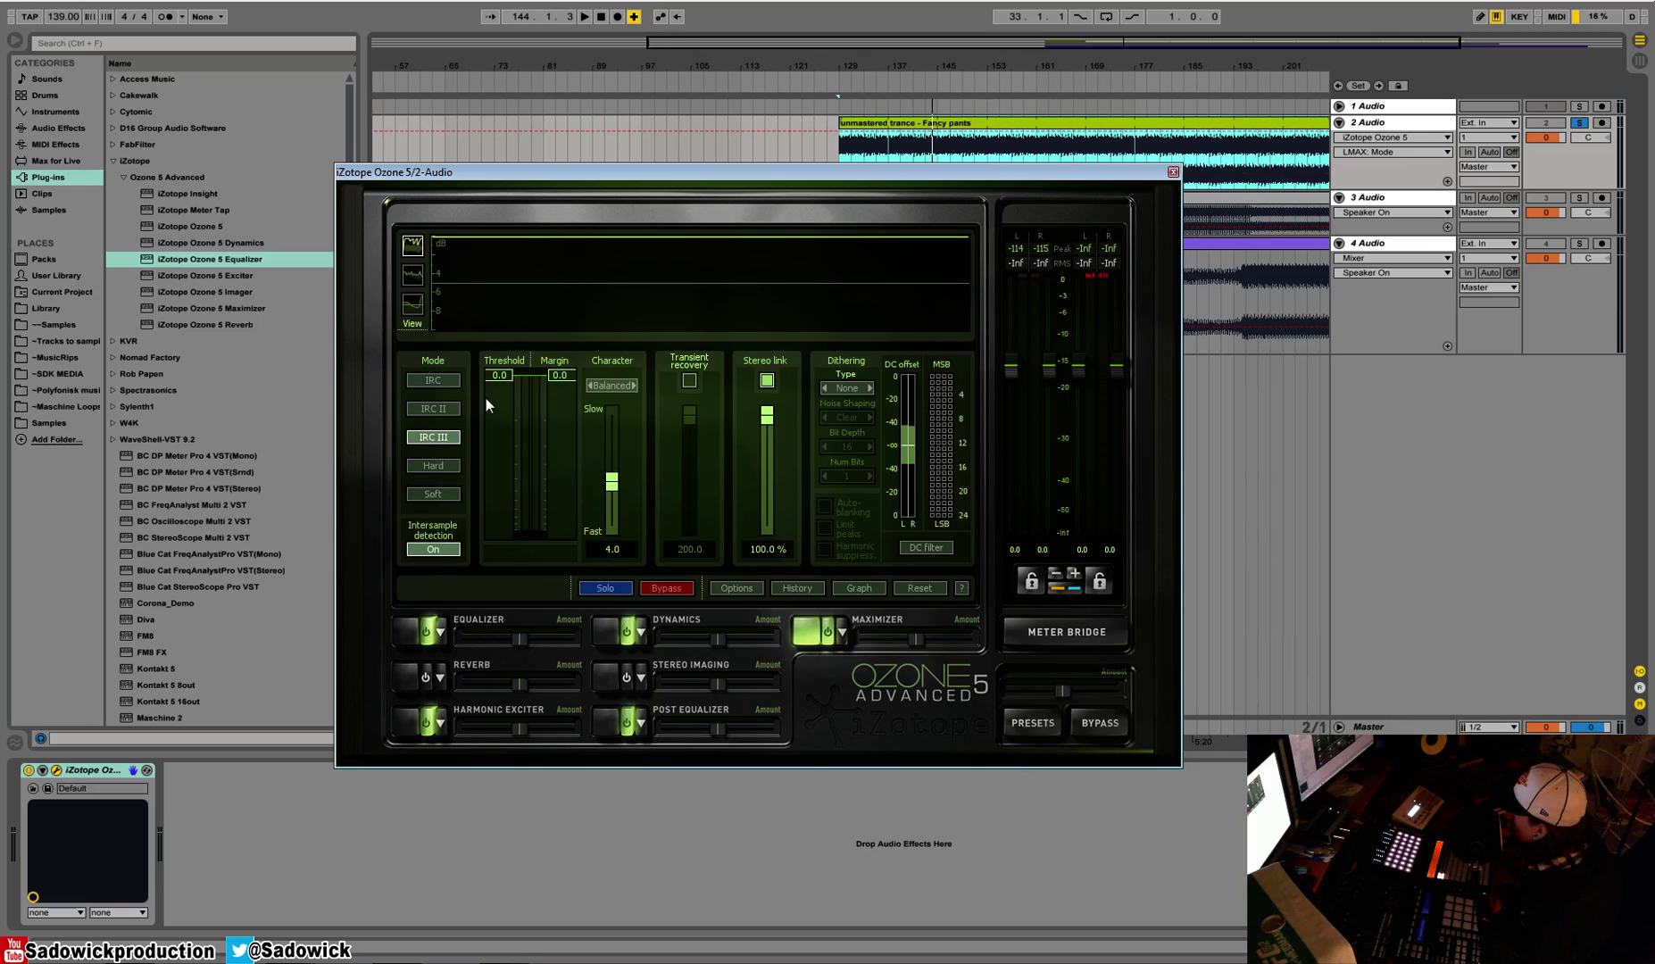
{"action": "left_click", "coordinate": [508, 375]}
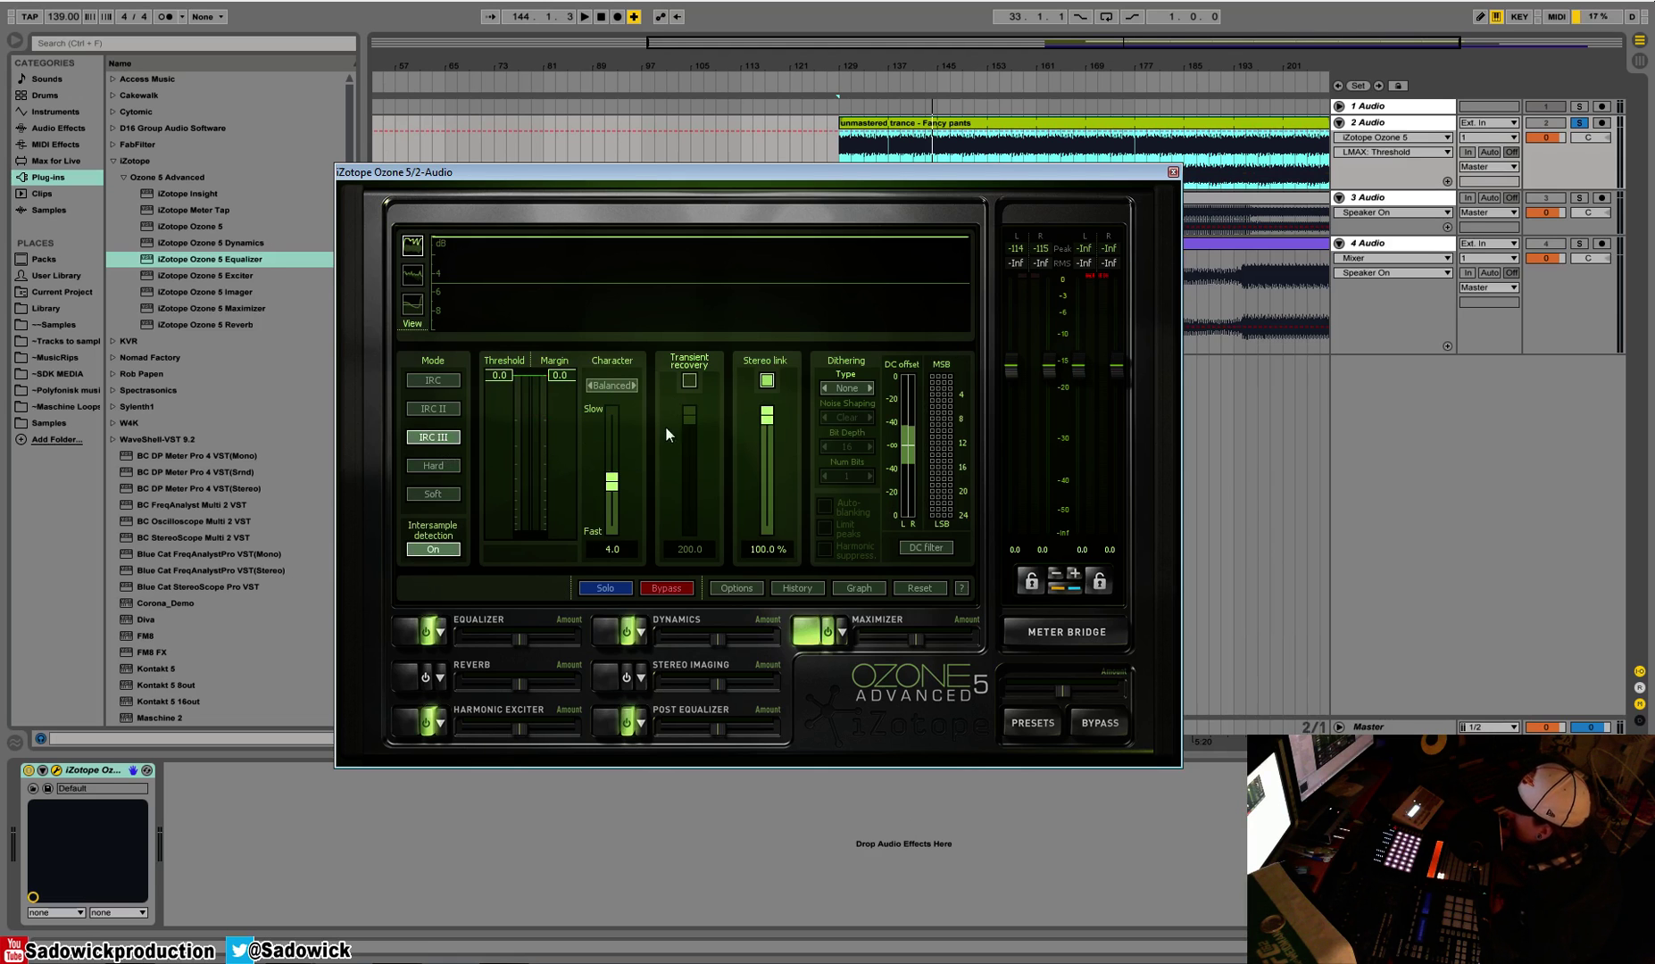
{"action": "left_click", "coordinate": [632, 386]}
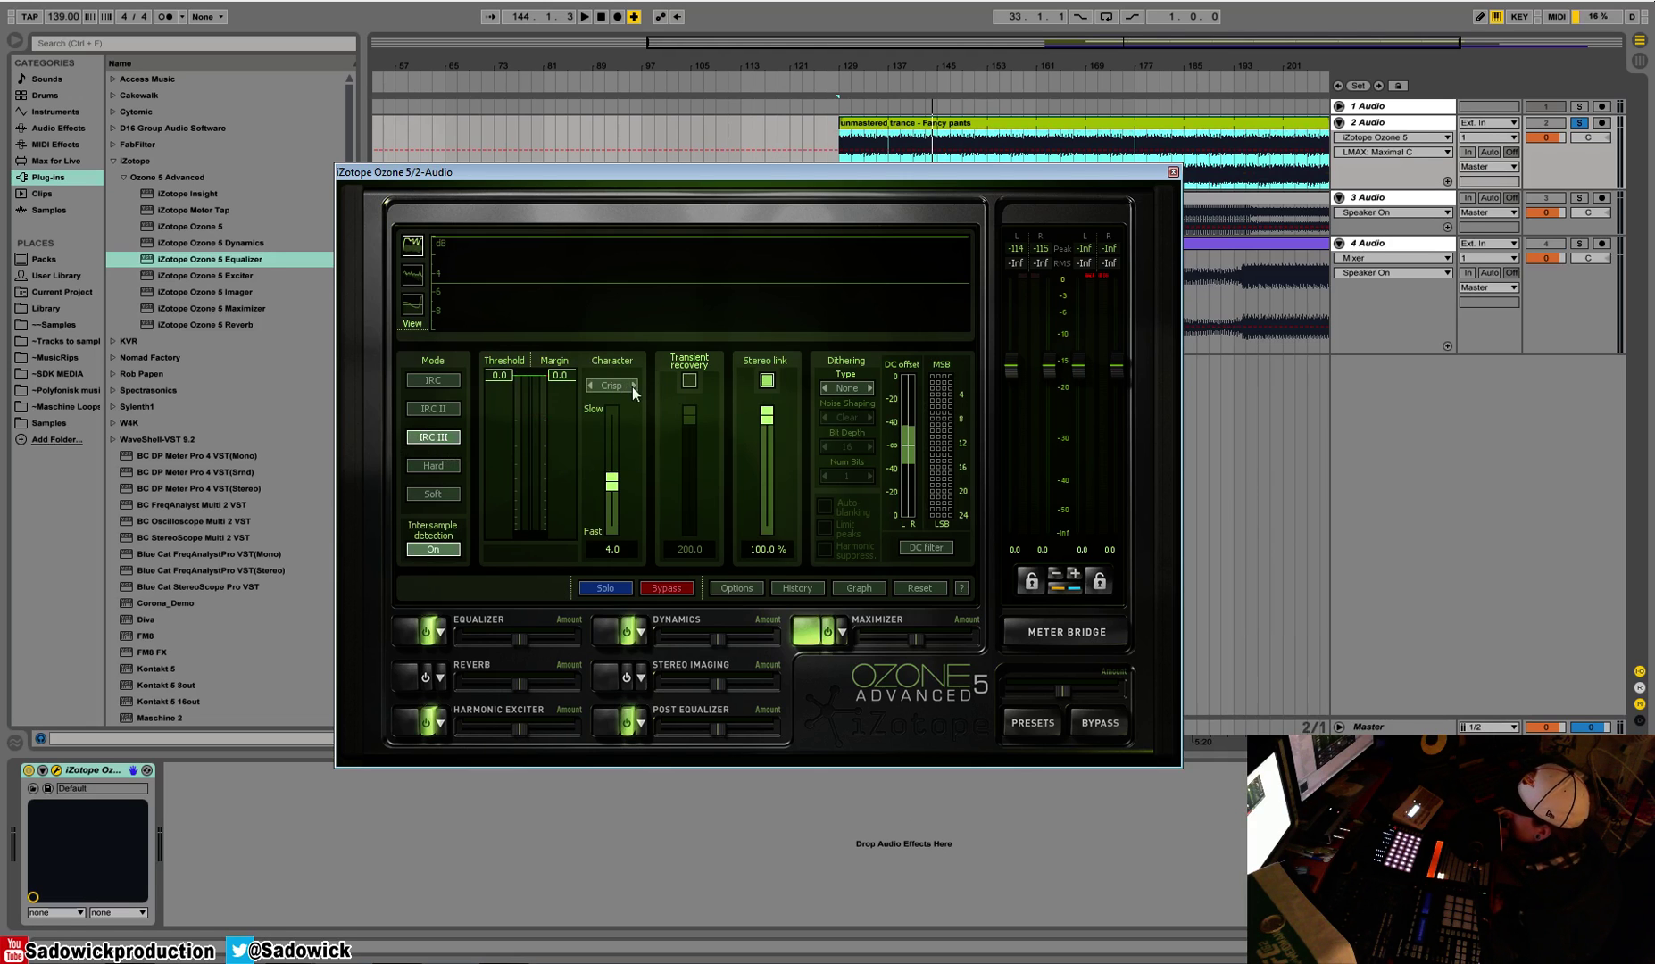
{"action": "left_click", "coordinate": [635, 385]}
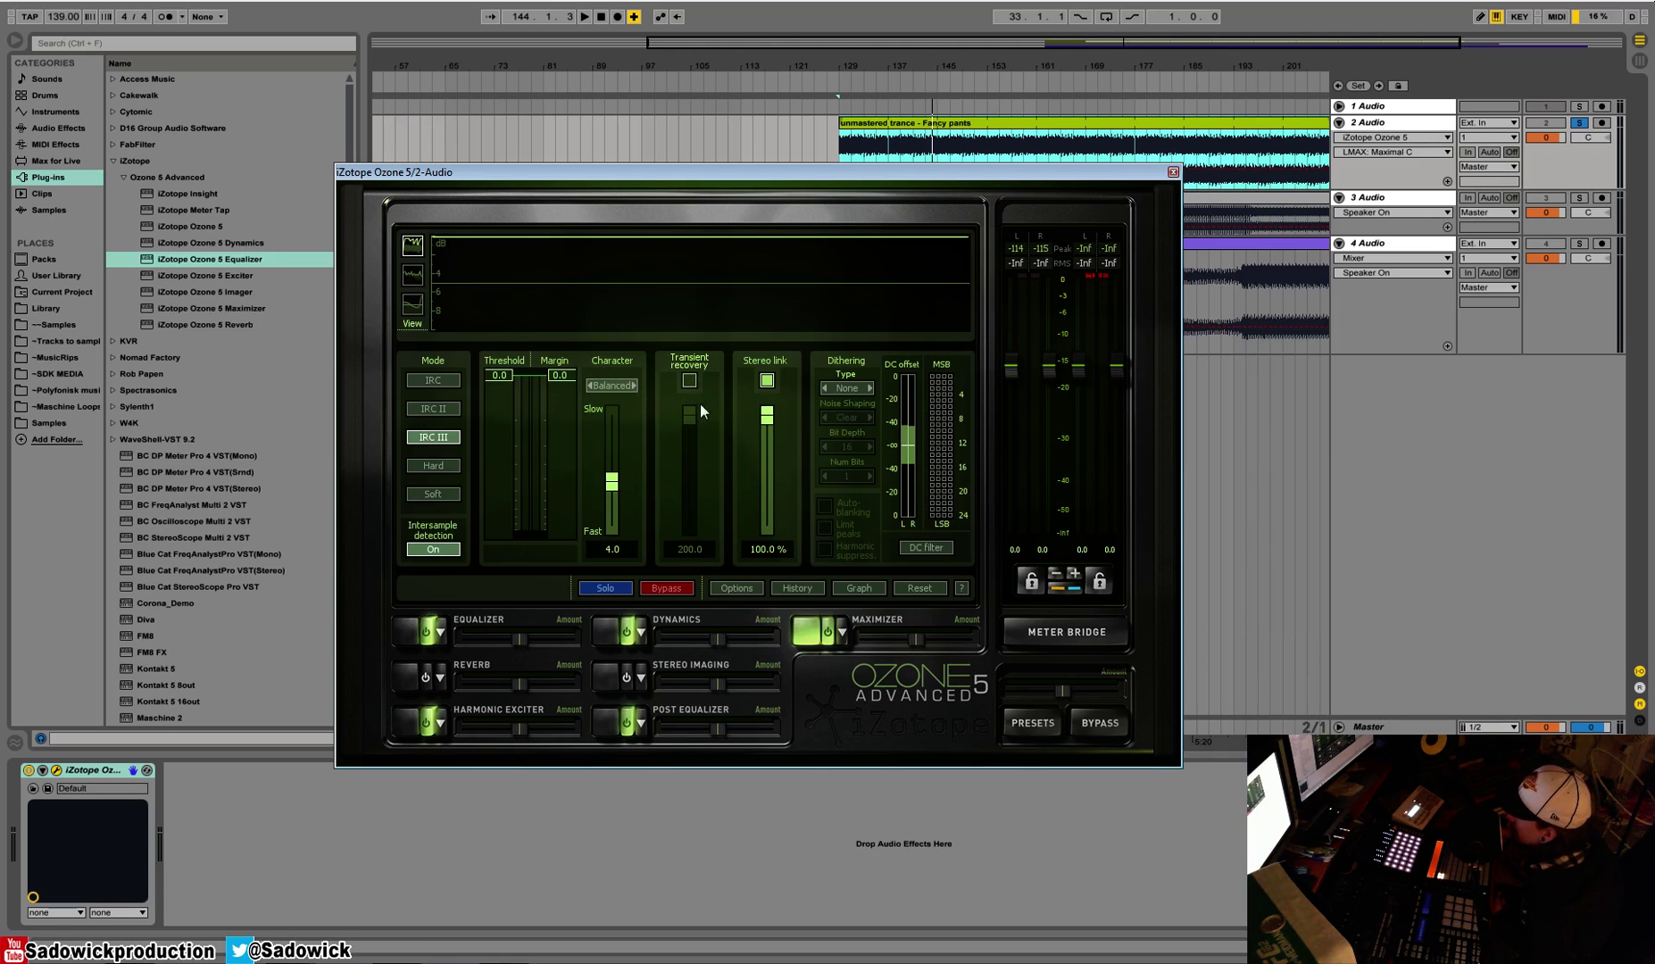
- Test transient recovery amounts and the threshold, then switch transient recovery off at 0.0
{"action": "left_click", "coordinate": [697, 379]}
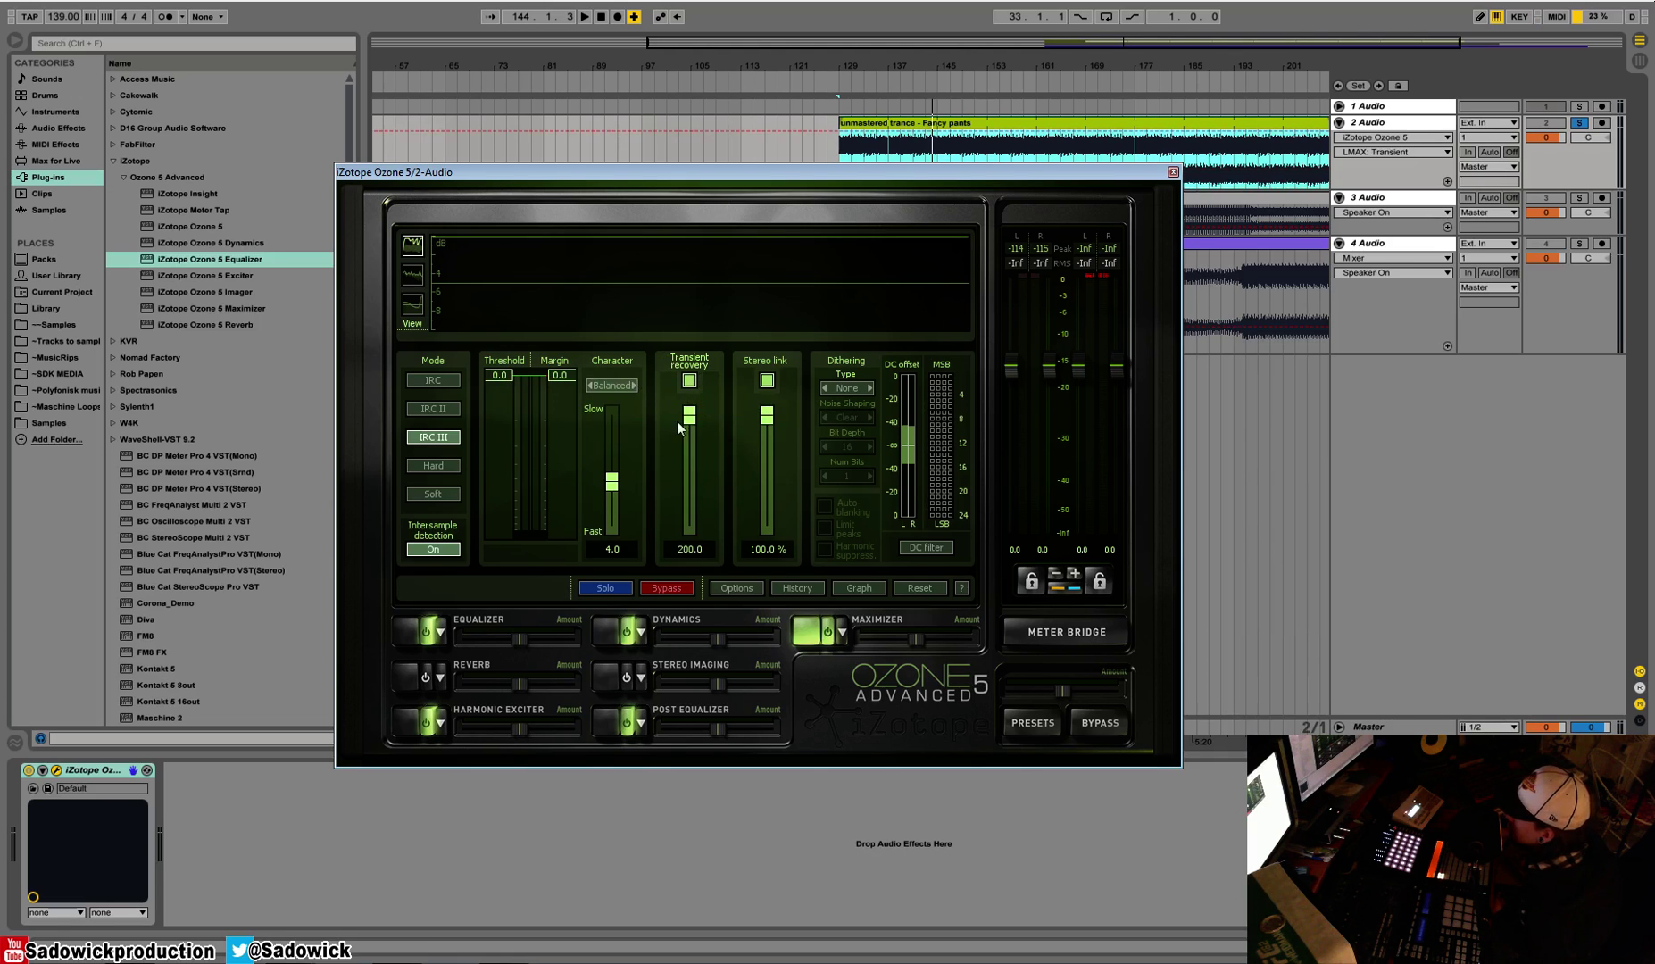
{"action": "left_click_drag", "start_coordinate": [677, 420], "coordinate": [697, 590]}
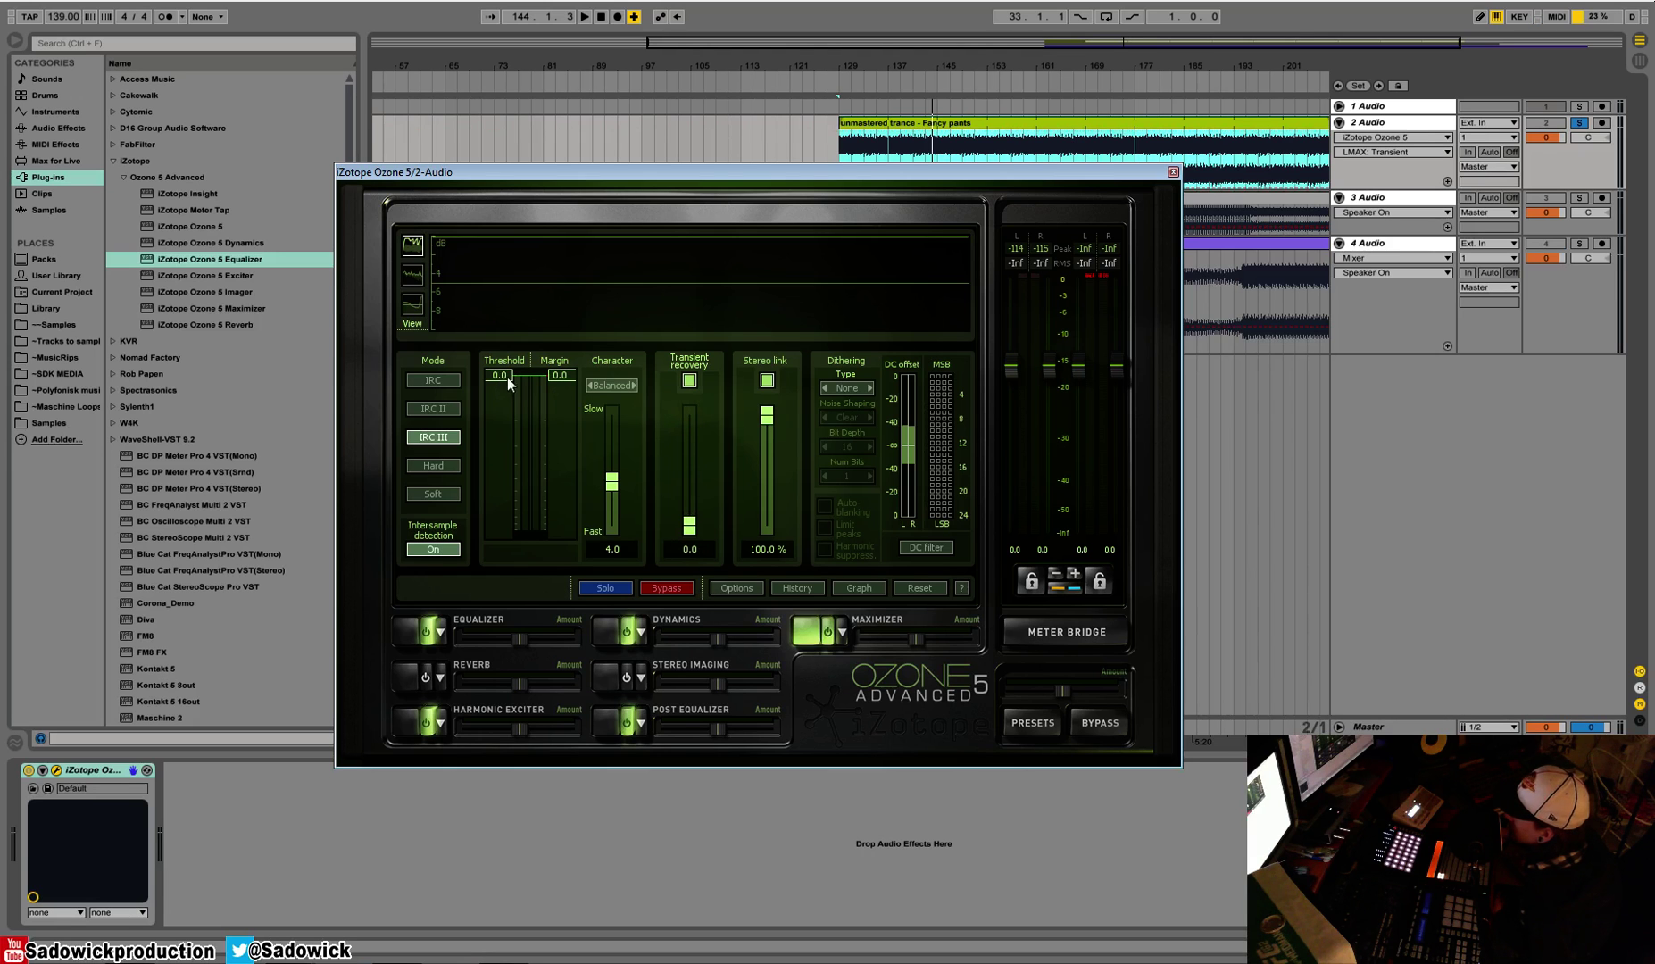
{"action": "mouse_move", "coordinate": [507, 372]}
{"action": "left_mouse_down"}
{"action": "mouse_move", "coordinate": [510, 454]}
{"action": "mouse_move", "coordinate": [519, 375]}
{"action": "left_mouse_up"}
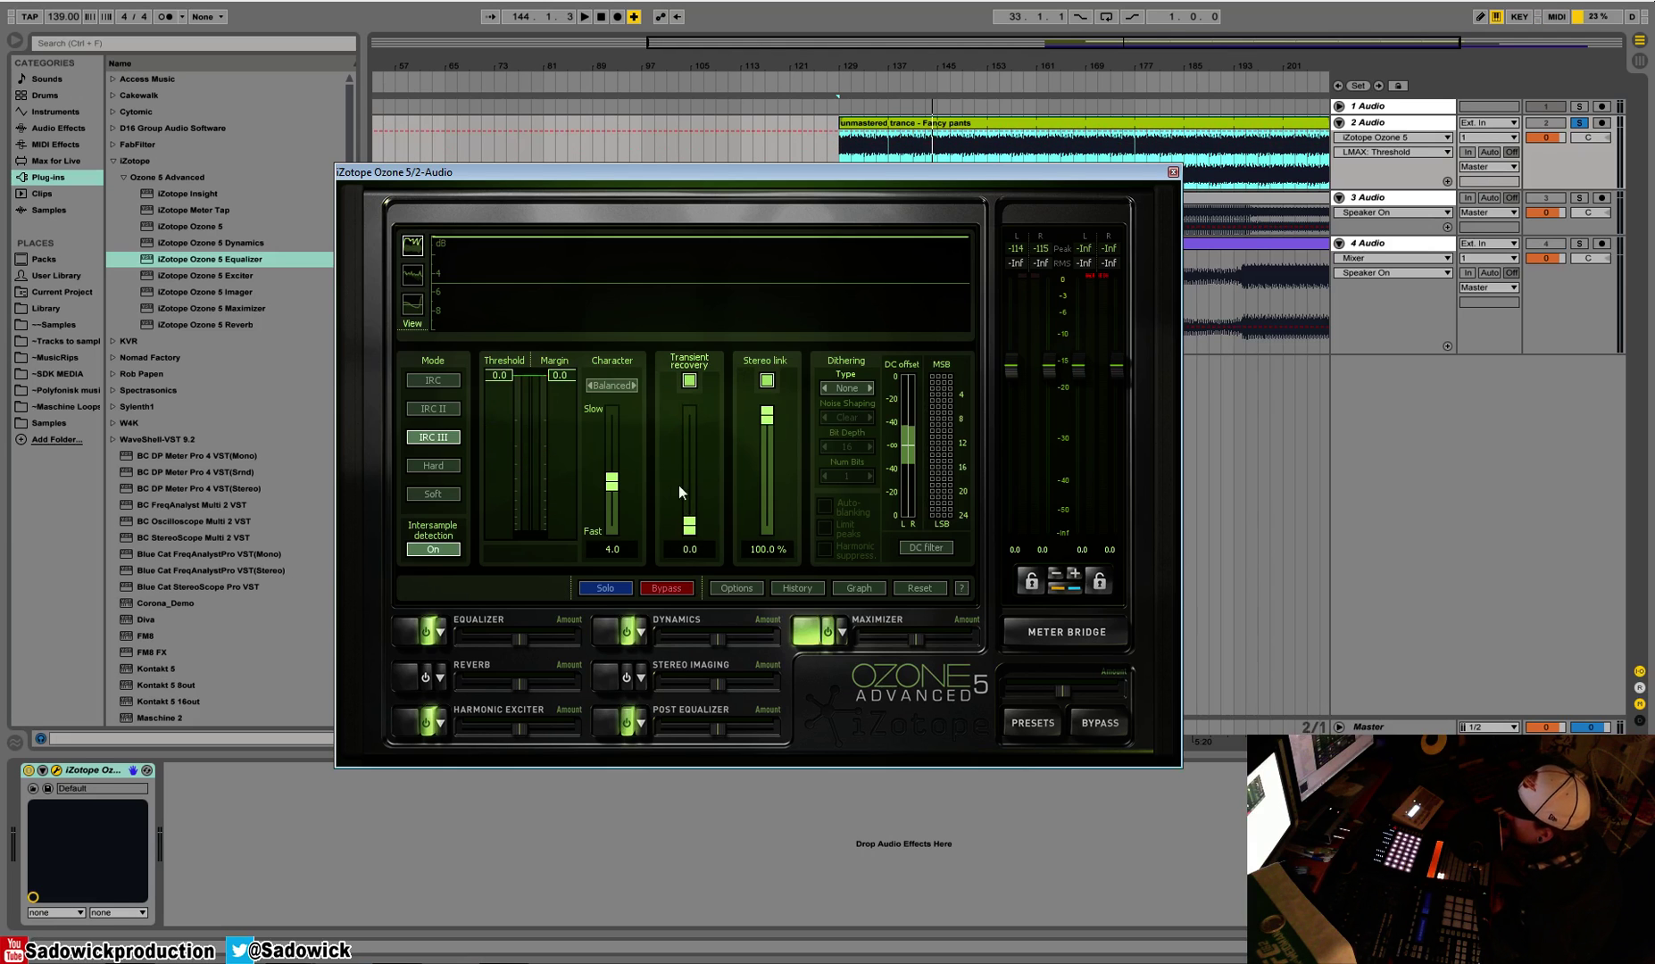
{"action": "left_click_drag", "start_coordinate": [697, 529], "coordinate": [705, 436]}
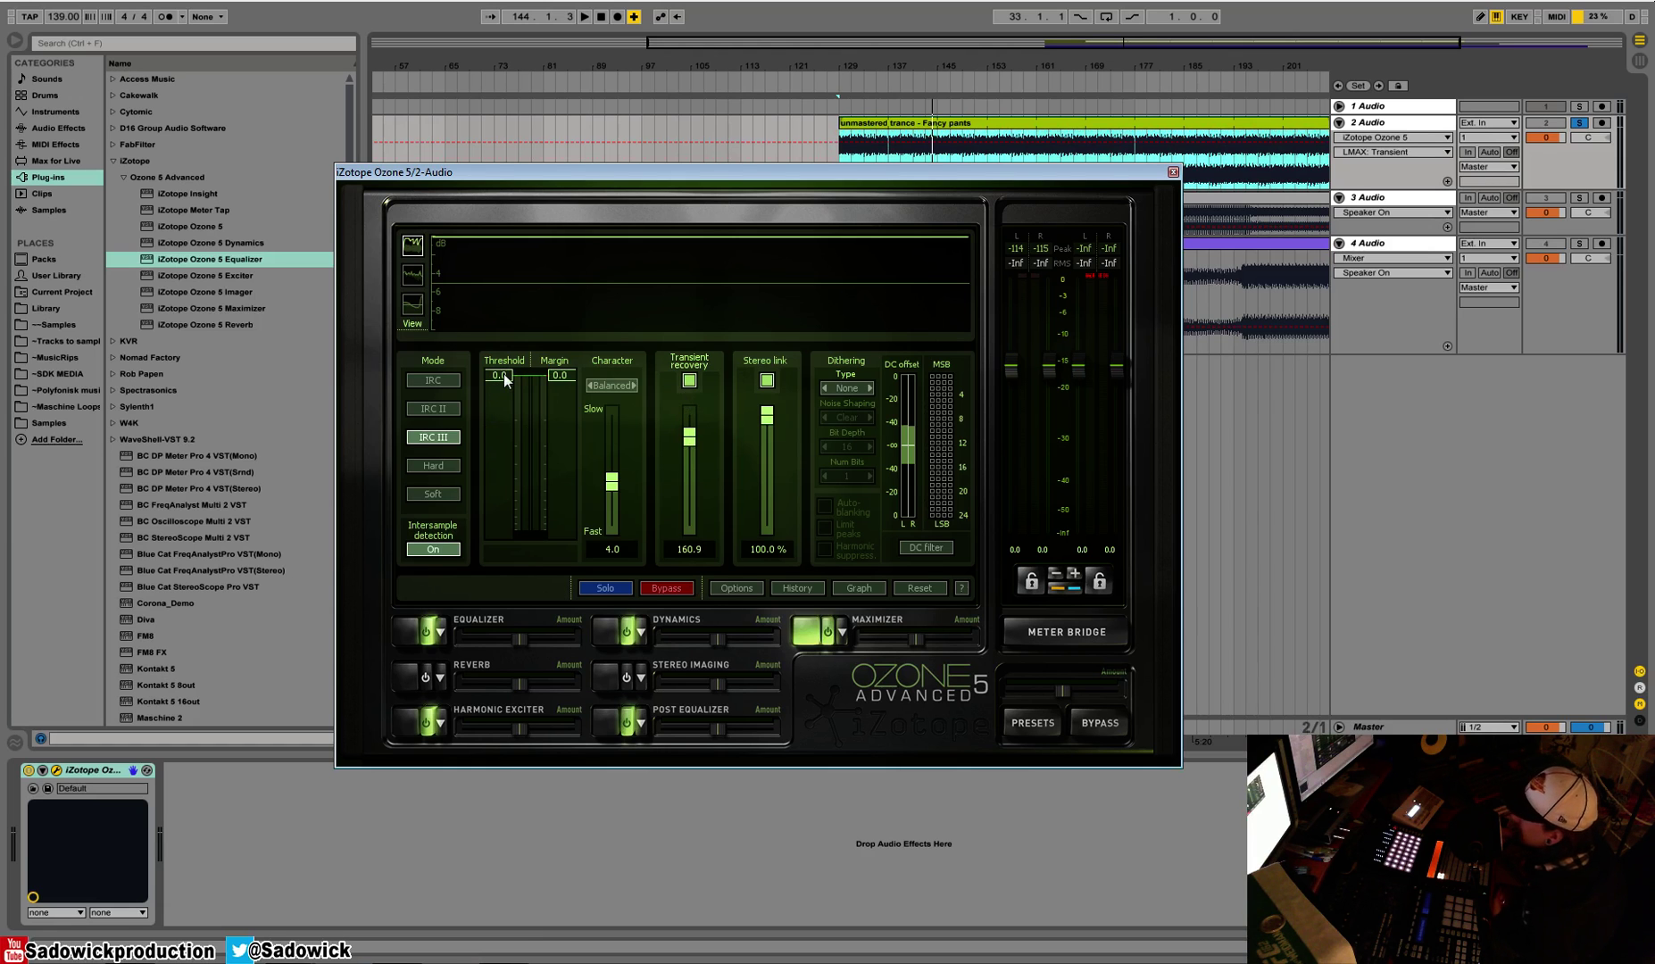
{"action": "left_click_drag", "start_coordinate": [690, 435], "coordinate": [698, 607]}
{"action": "left_click", "coordinate": [690, 380]}
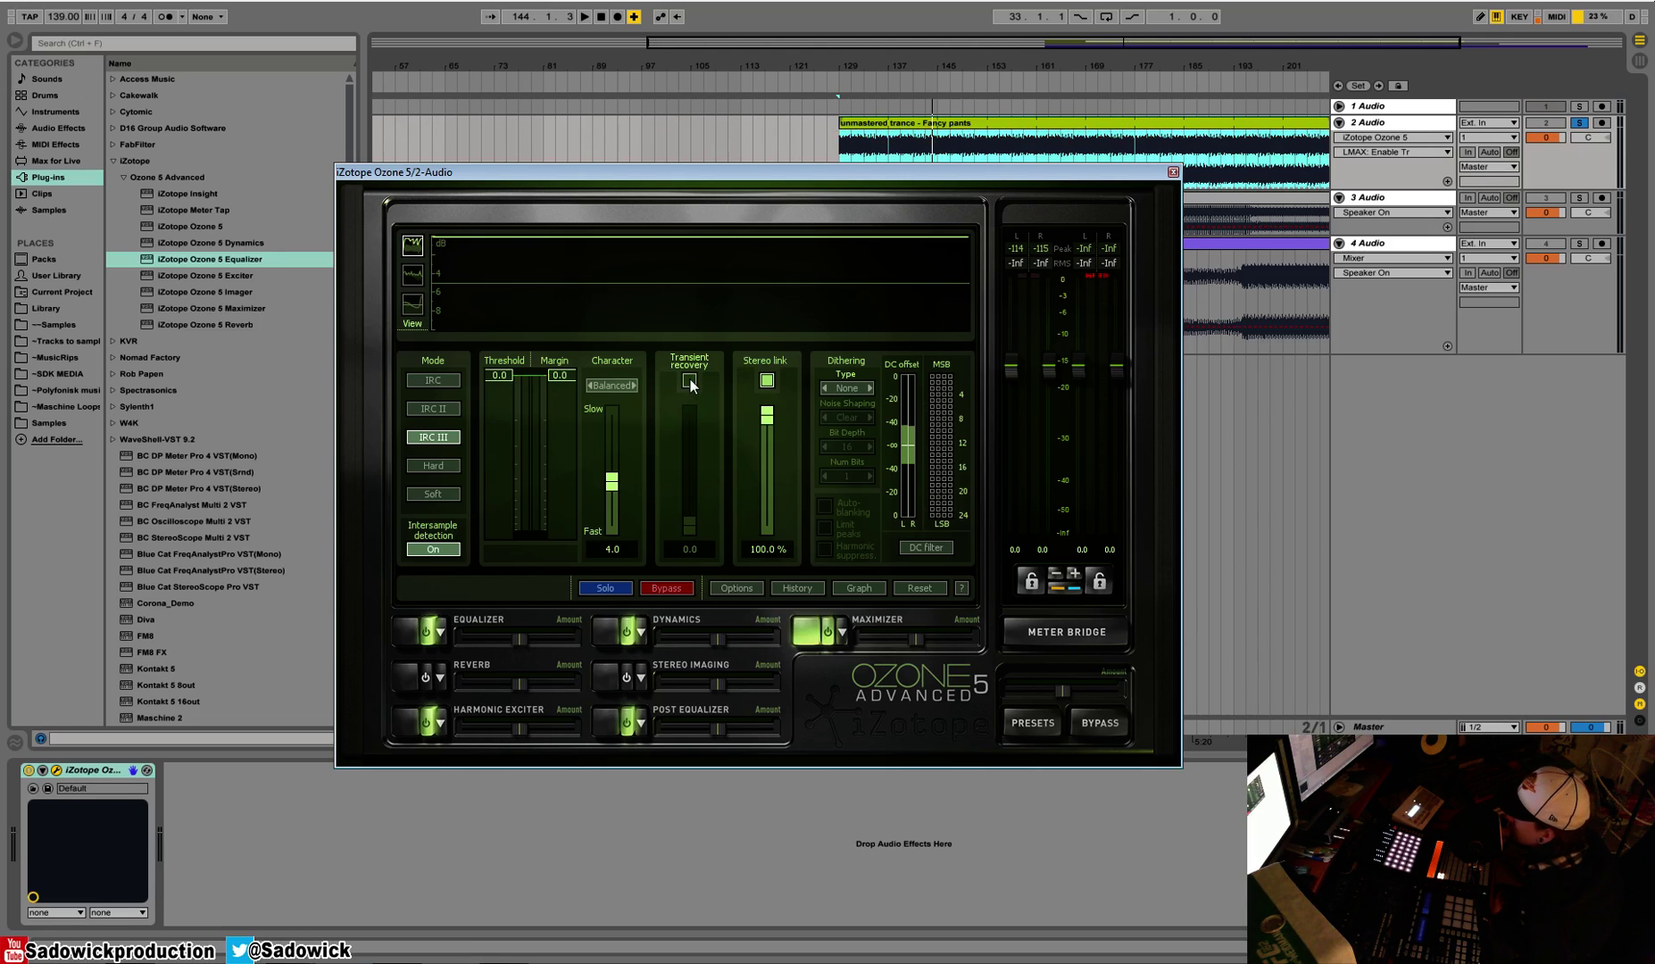
- Toggle stereo link off and back on so it stays linked at 100%
{"action": "left_click", "coordinate": [767, 381]}
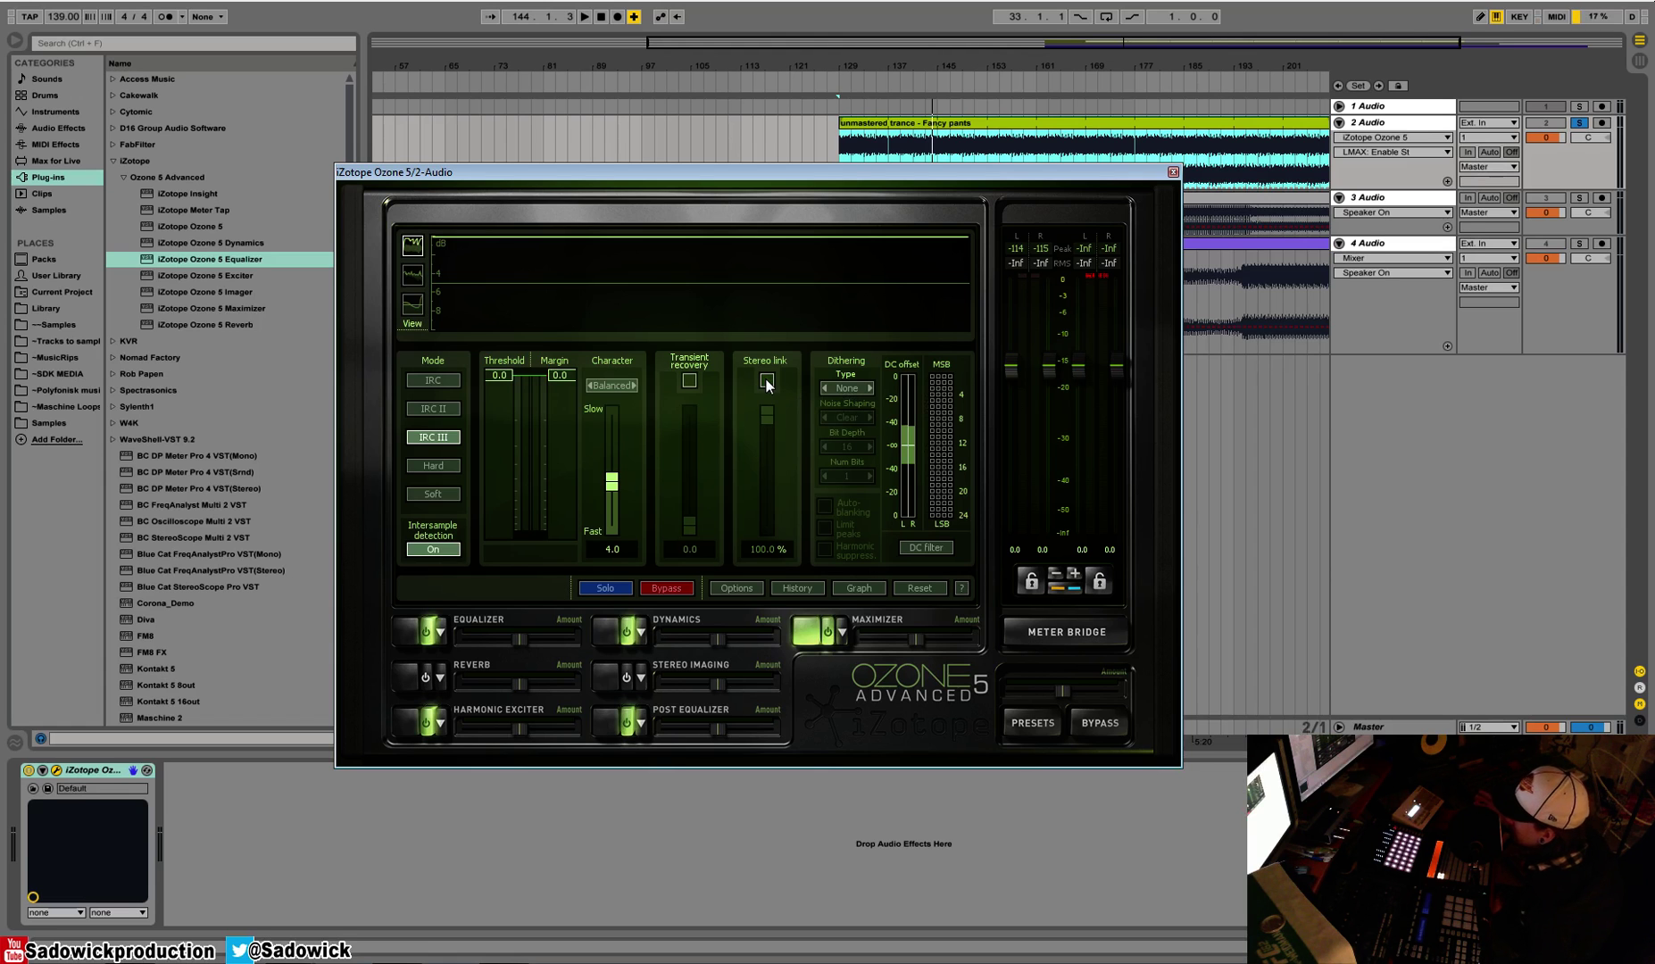
{"action": "left_click", "coordinate": [766, 382]}
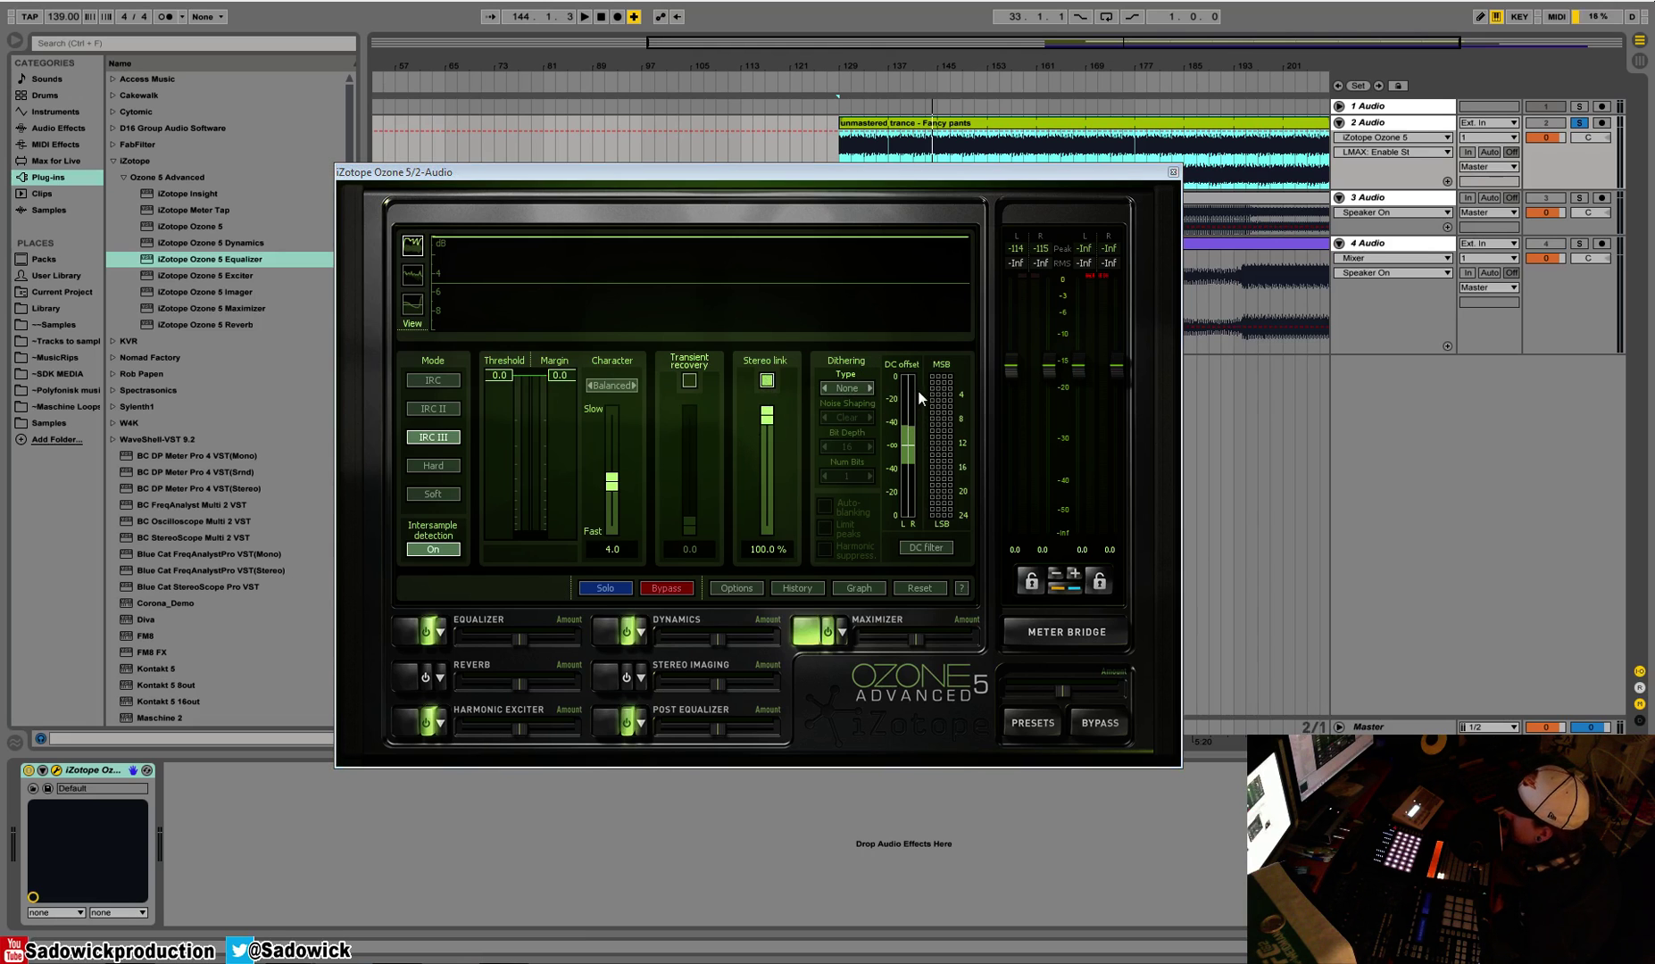
- Turn on dithering with the MBIT+ dither type
{"action": "left_click", "coordinate": [870, 388]}
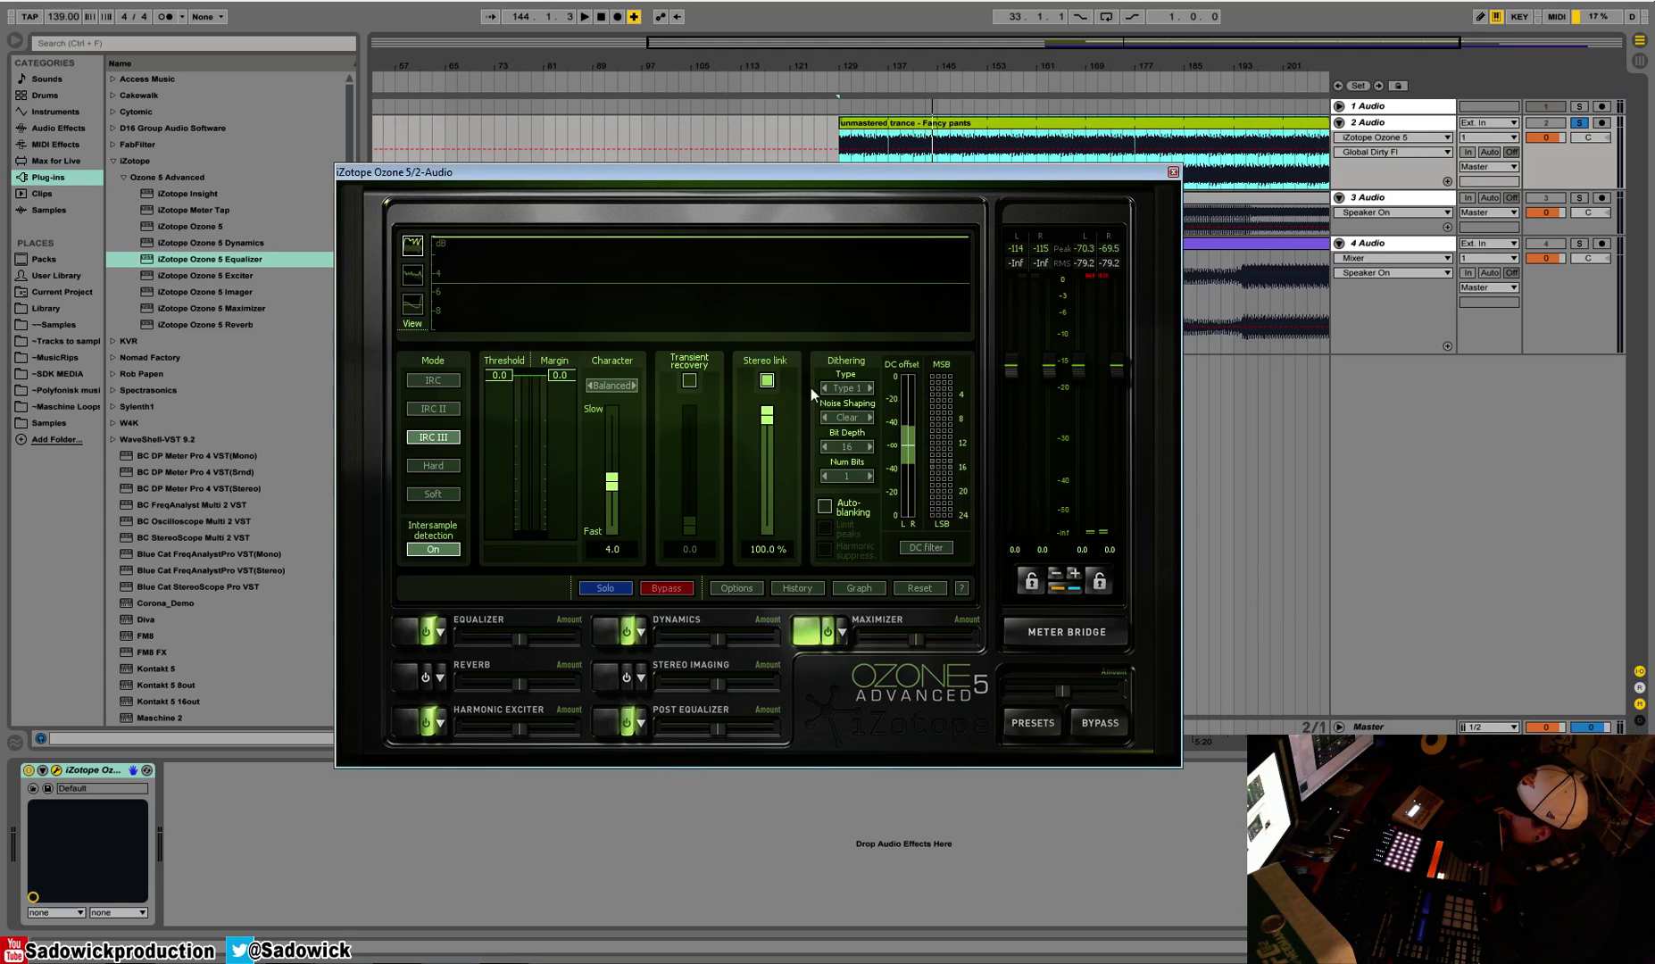
{"action": "left_click", "coordinate": [846, 388]}
{"action": "left_click", "coordinate": [870, 417]}
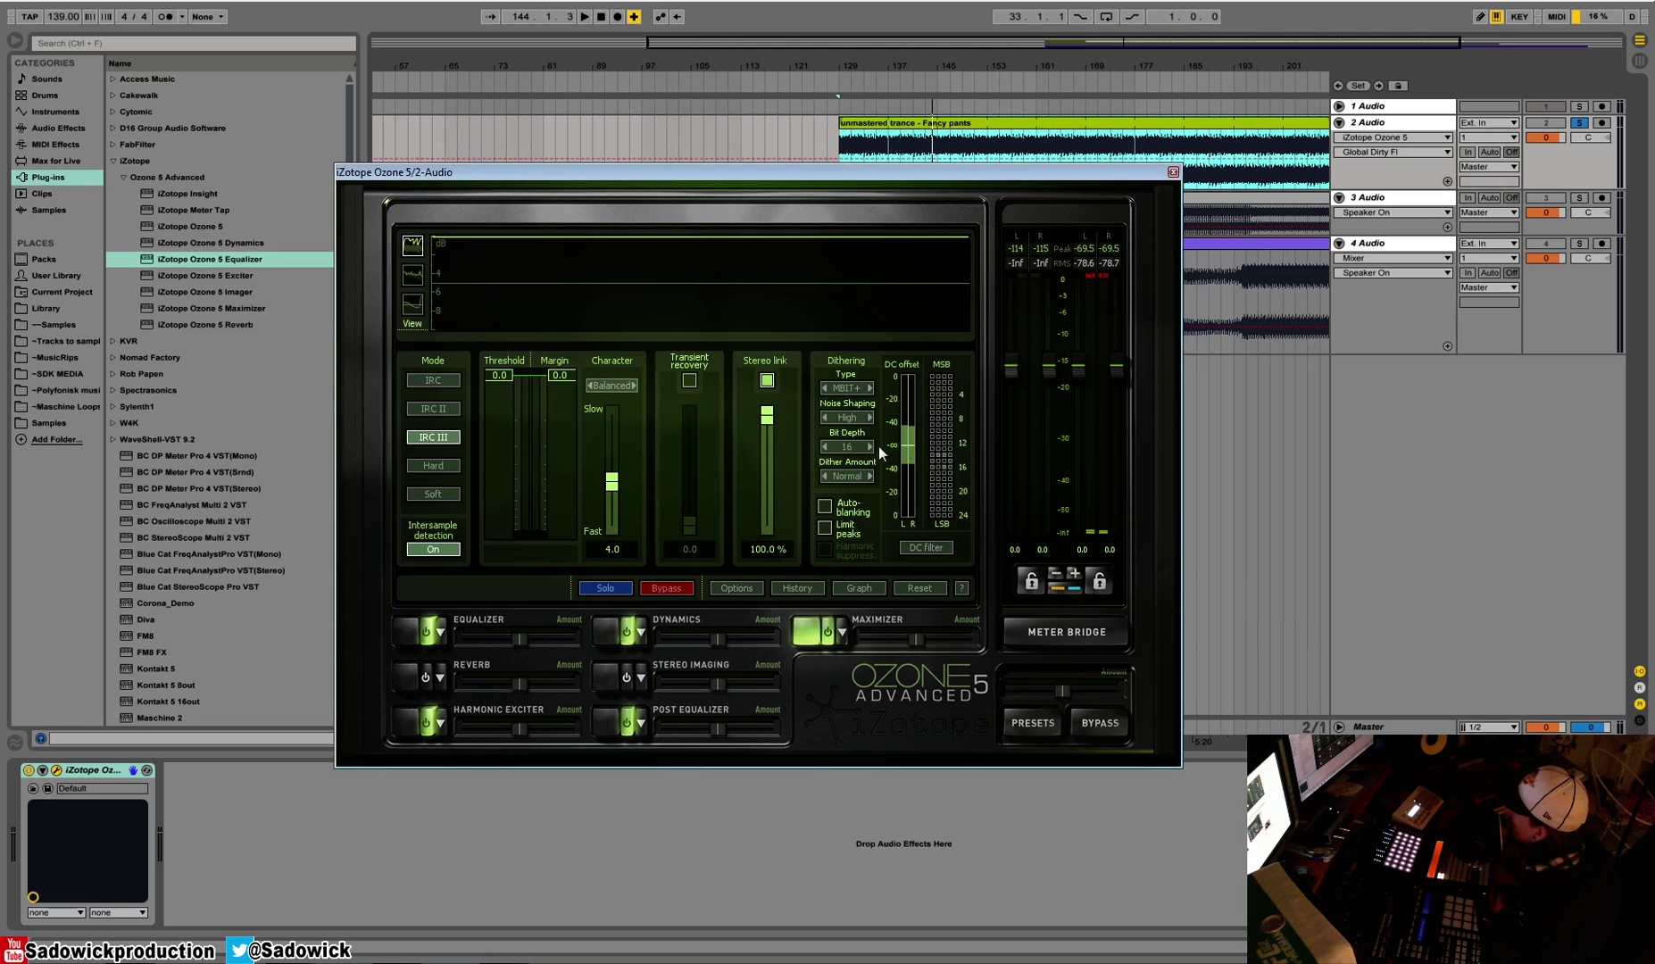
{"action": "left_click", "coordinate": [823, 389]}
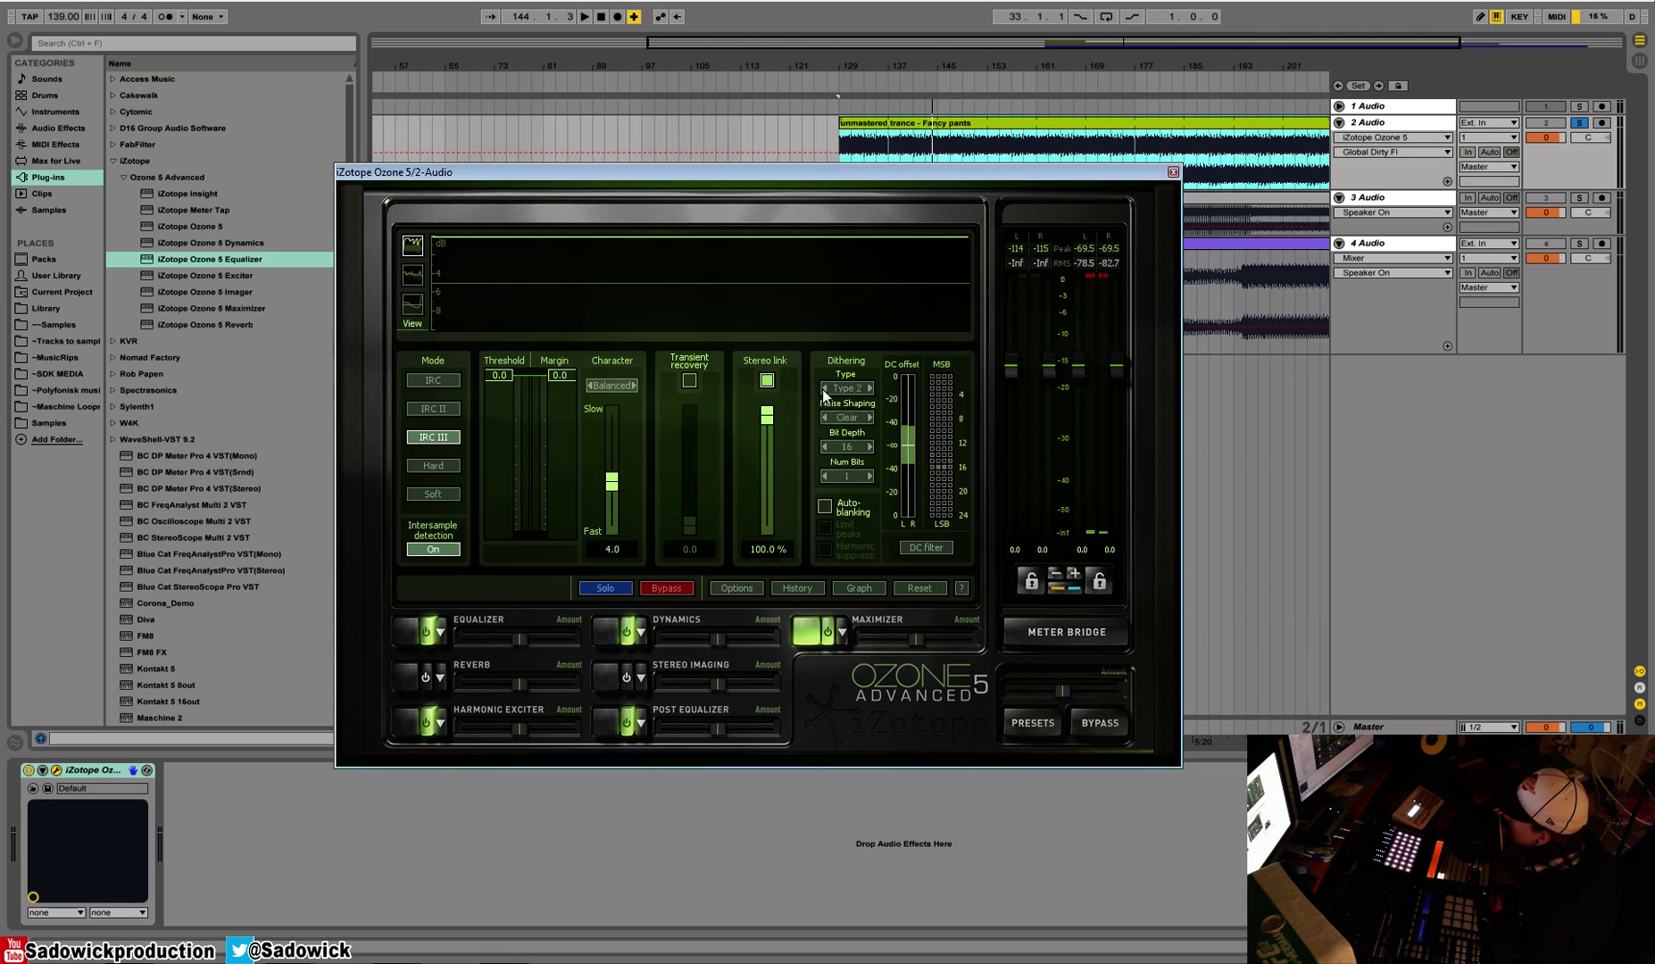
{"action": "left_click", "coordinate": [870, 388]}
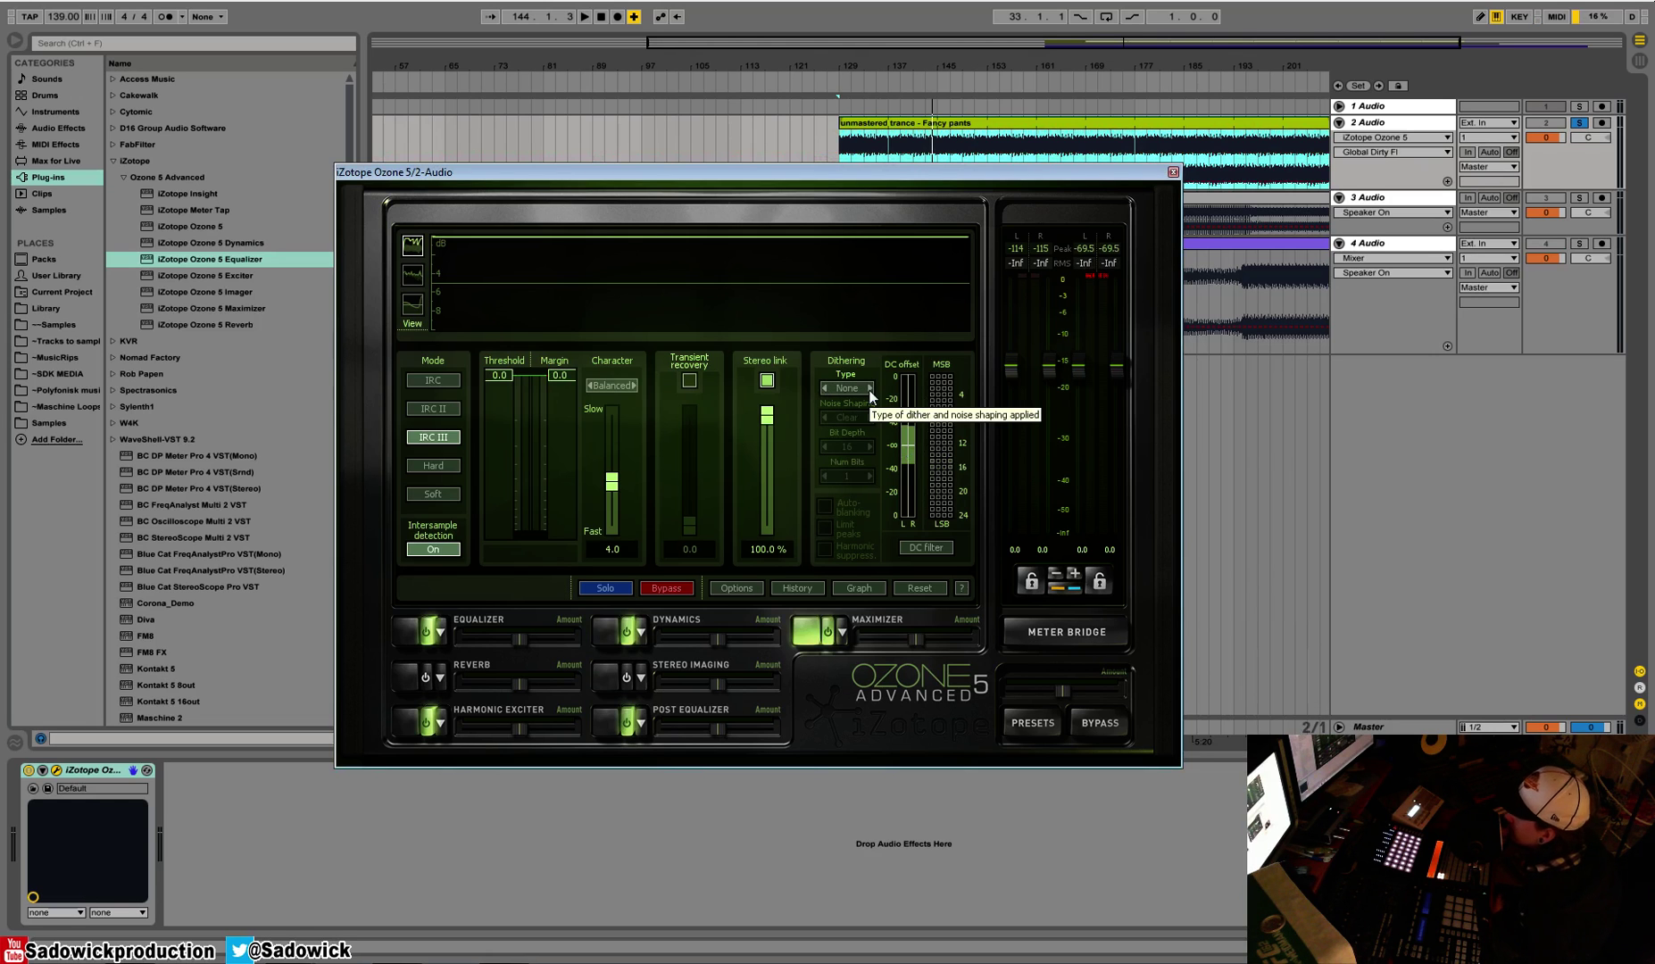
{"action": "left_click", "coordinate": [871, 391]}
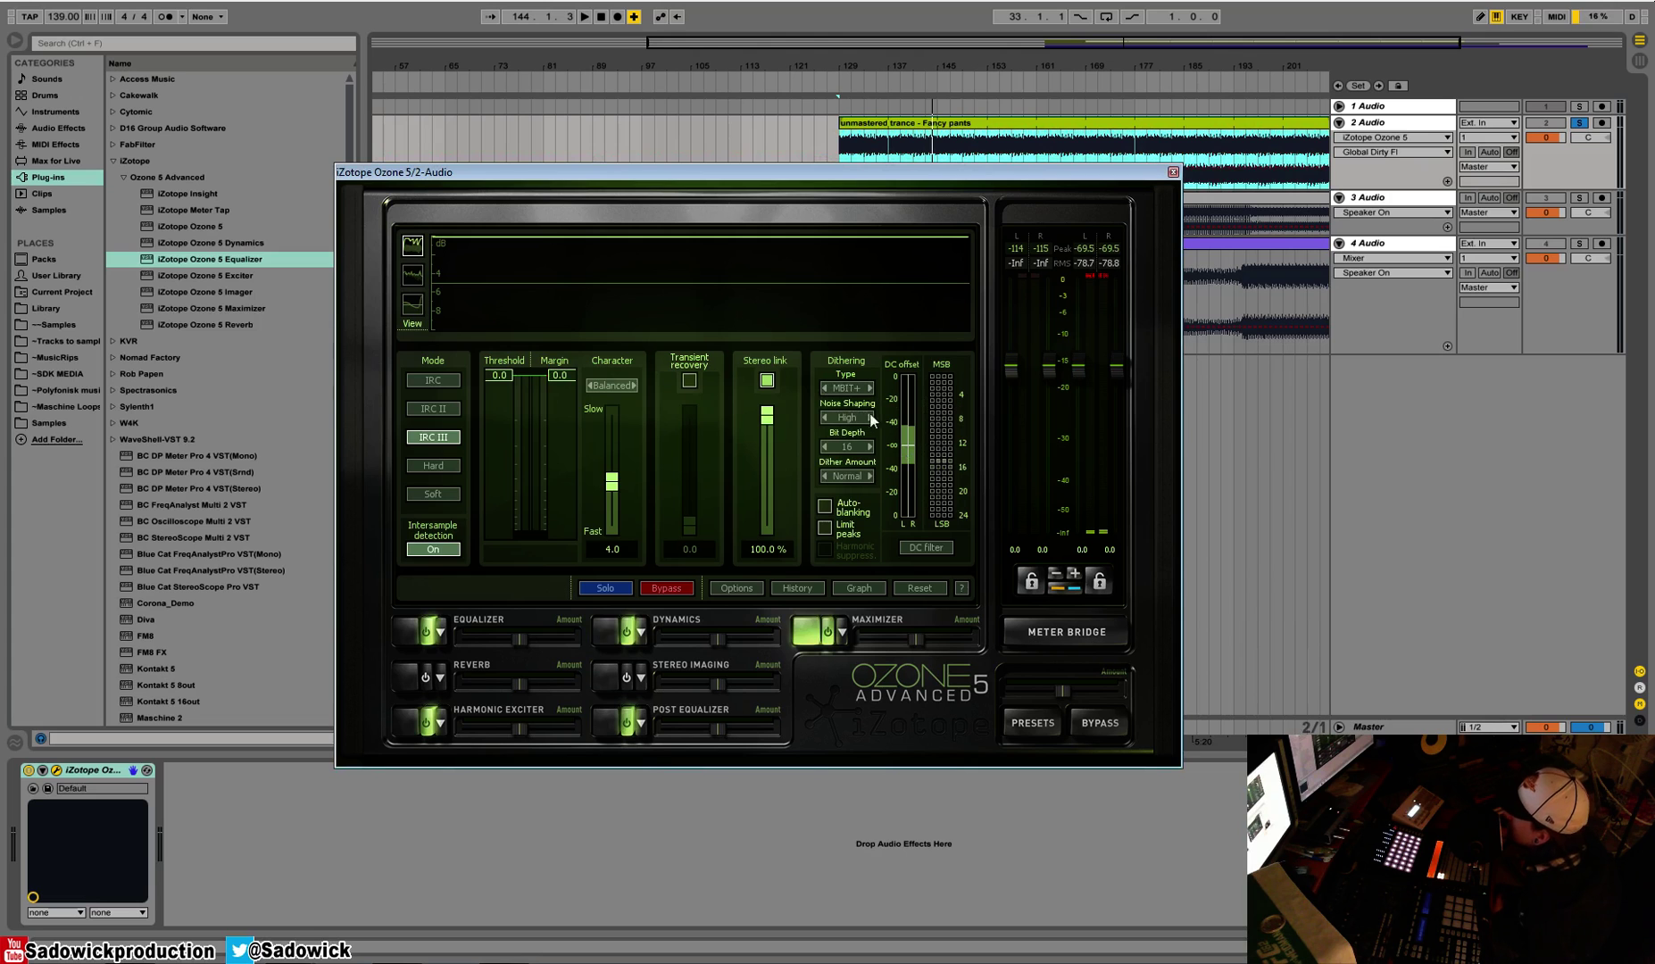
- Set noise shaping to Ultra and enable Limit peaks
{"action": "left_click", "coordinate": [870, 418]}
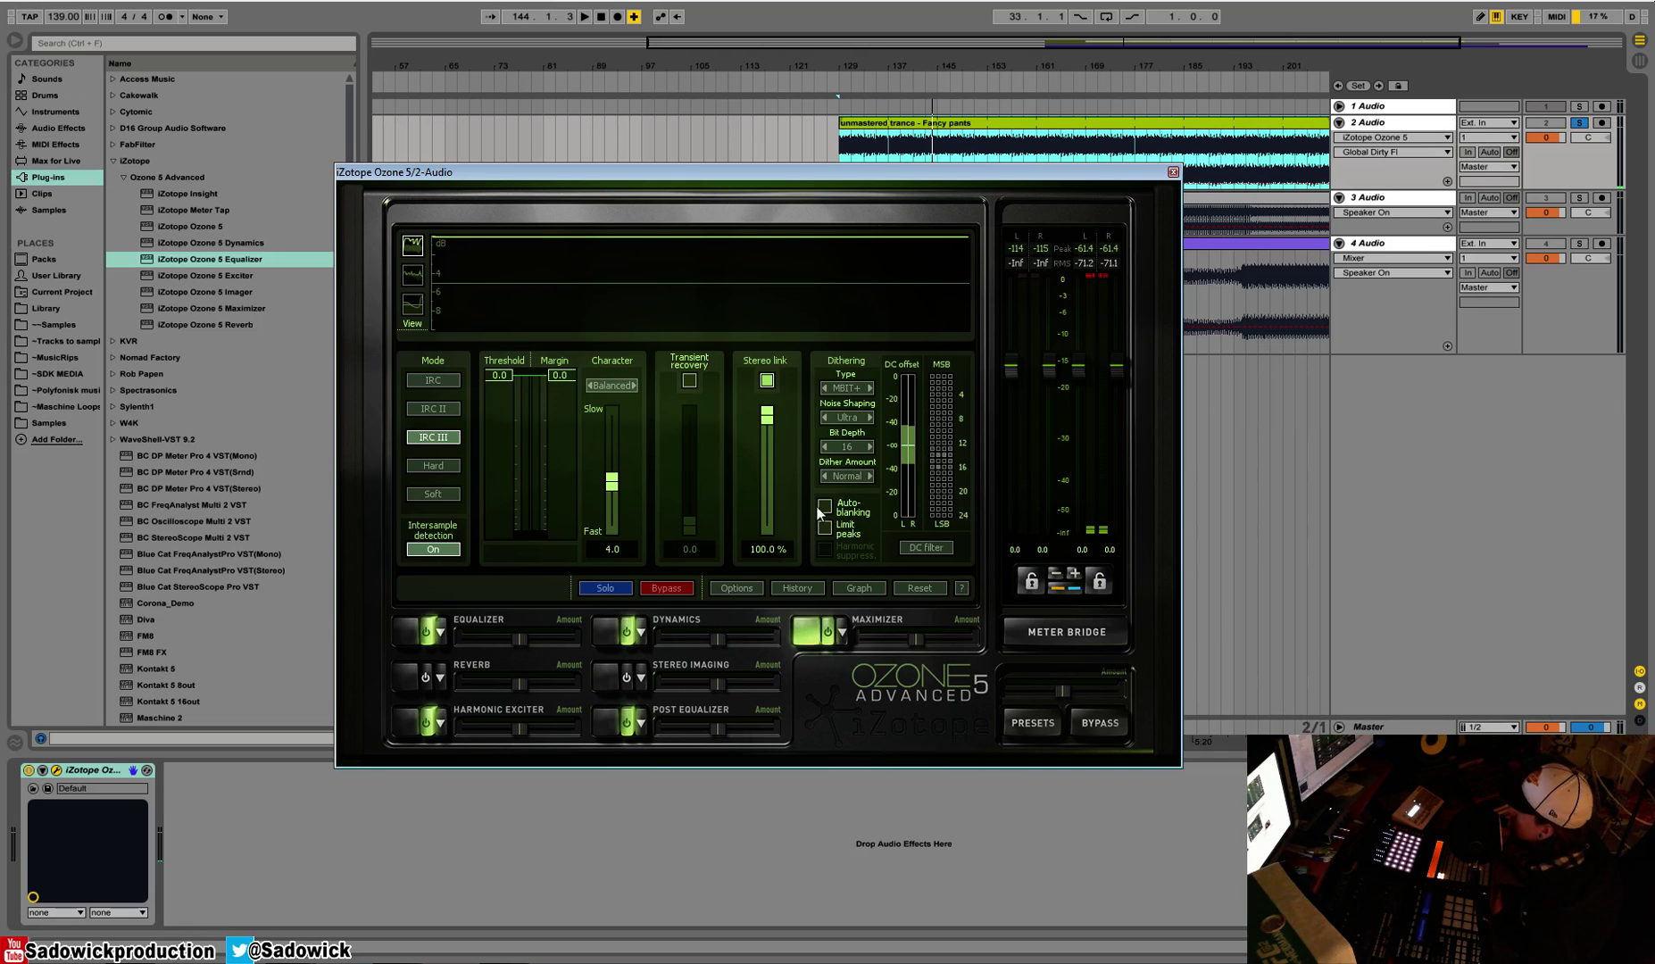
{"action": "left_click", "coordinate": [825, 527]}
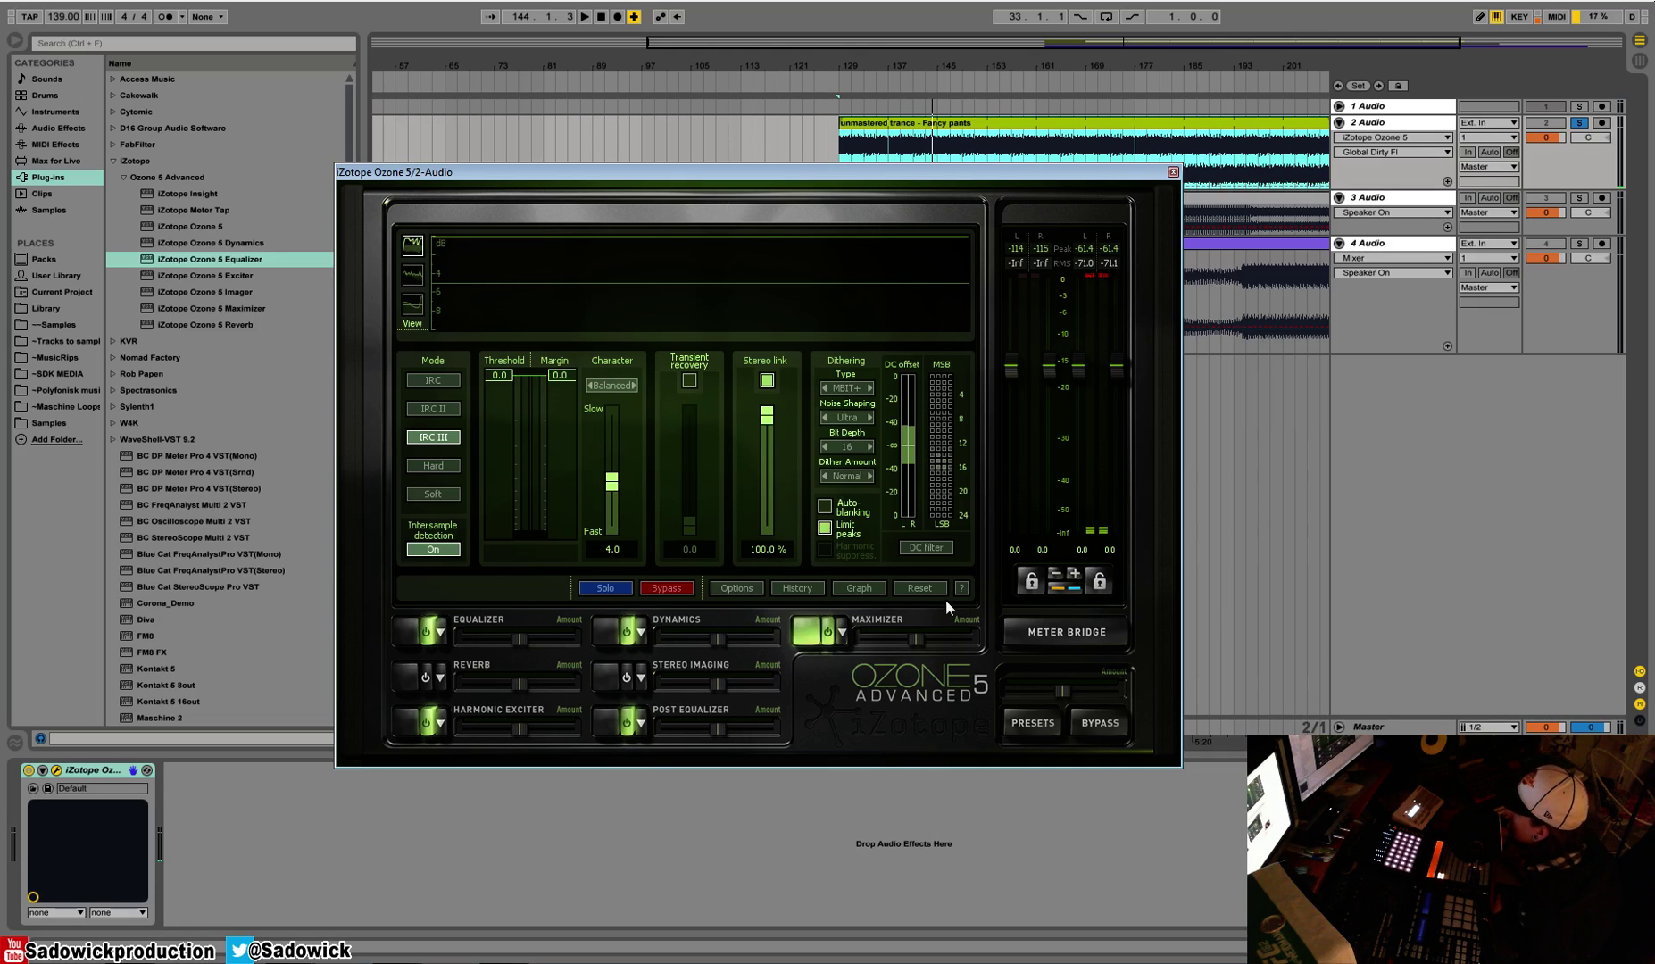
{"action": "left_click", "coordinate": [825, 528]}
{"action": "left_click", "coordinate": [827, 525]}
- Set dithering to None and lower the threshold to about -2.1 dB while auditioning
{"action": "left_click", "coordinate": [846, 393]}
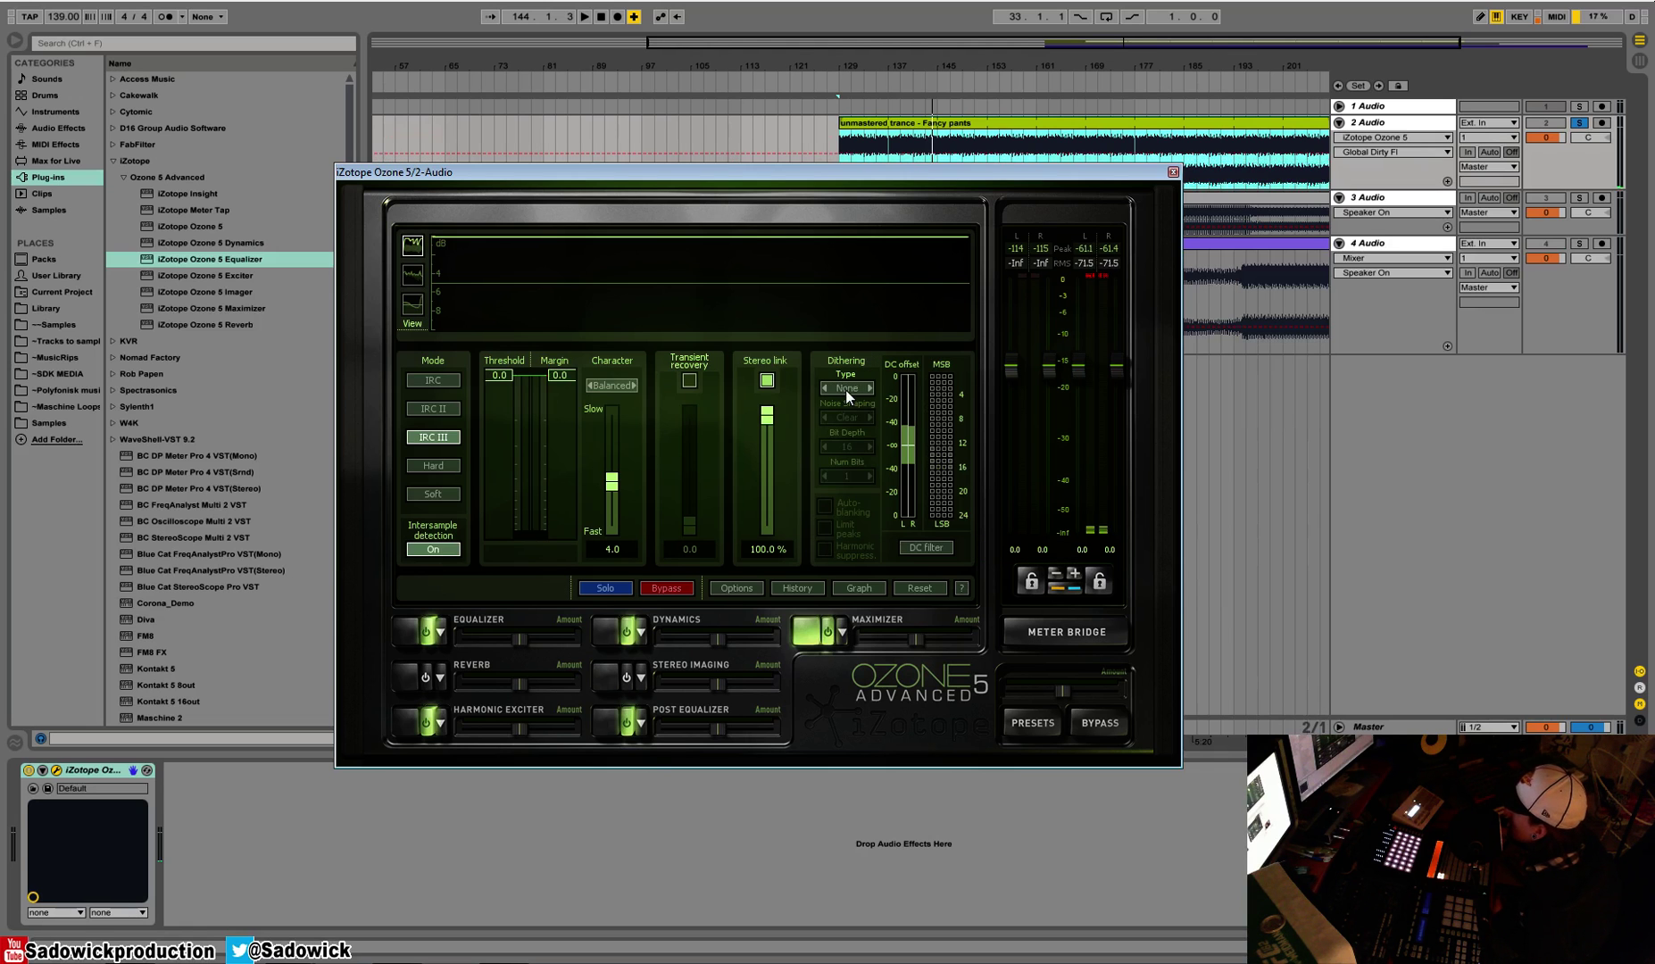
{"action": "left_click", "coordinate": [852, 86]}
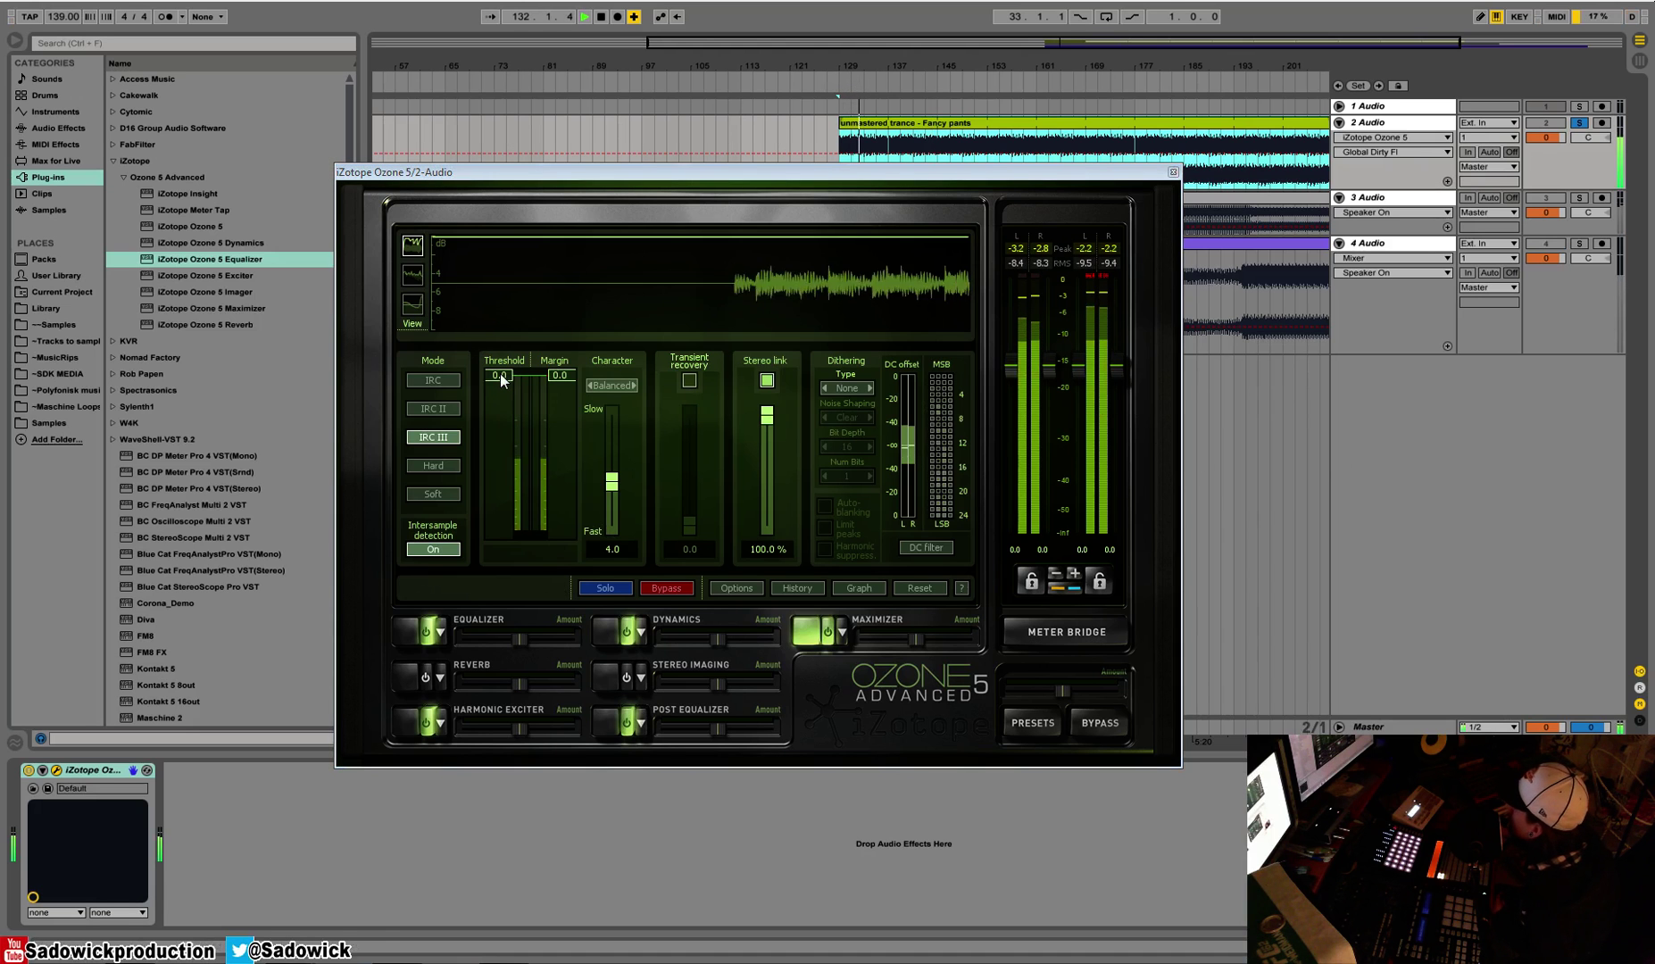
{"action": "left_click_drag", "start_coordinate": [501, 374], "coordinate": [503, 420]}
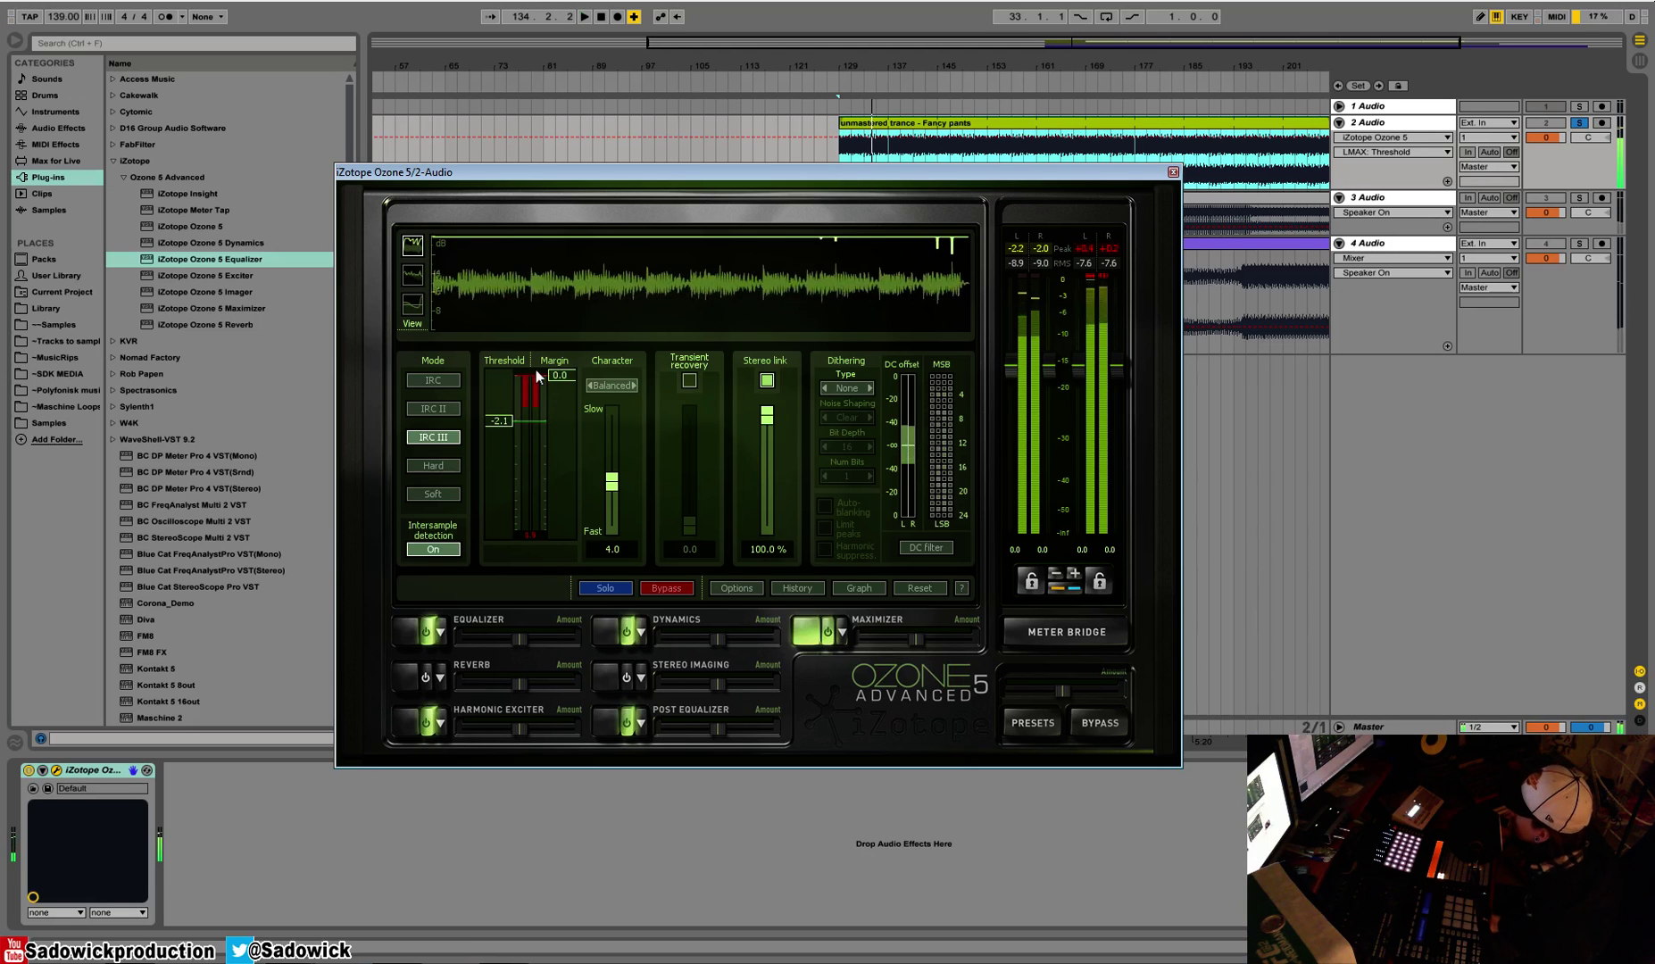
{"action": "key", "text": "space"}
{"action": "key", "text": "space"}
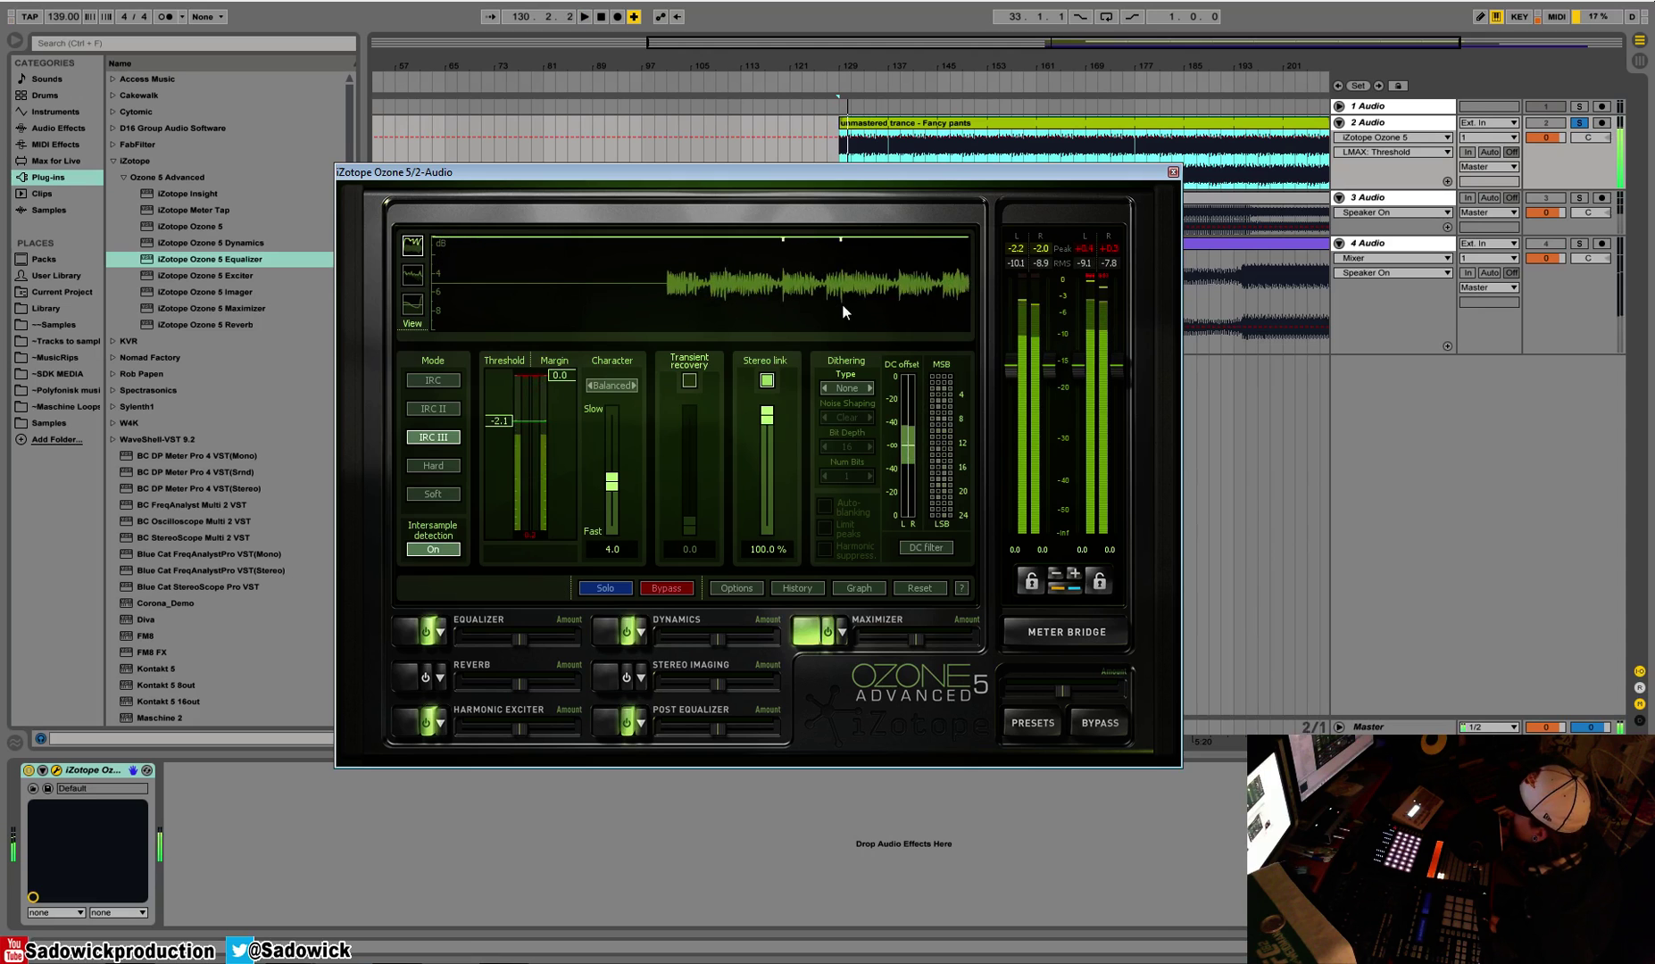
{"action": "key", "text": "space"}
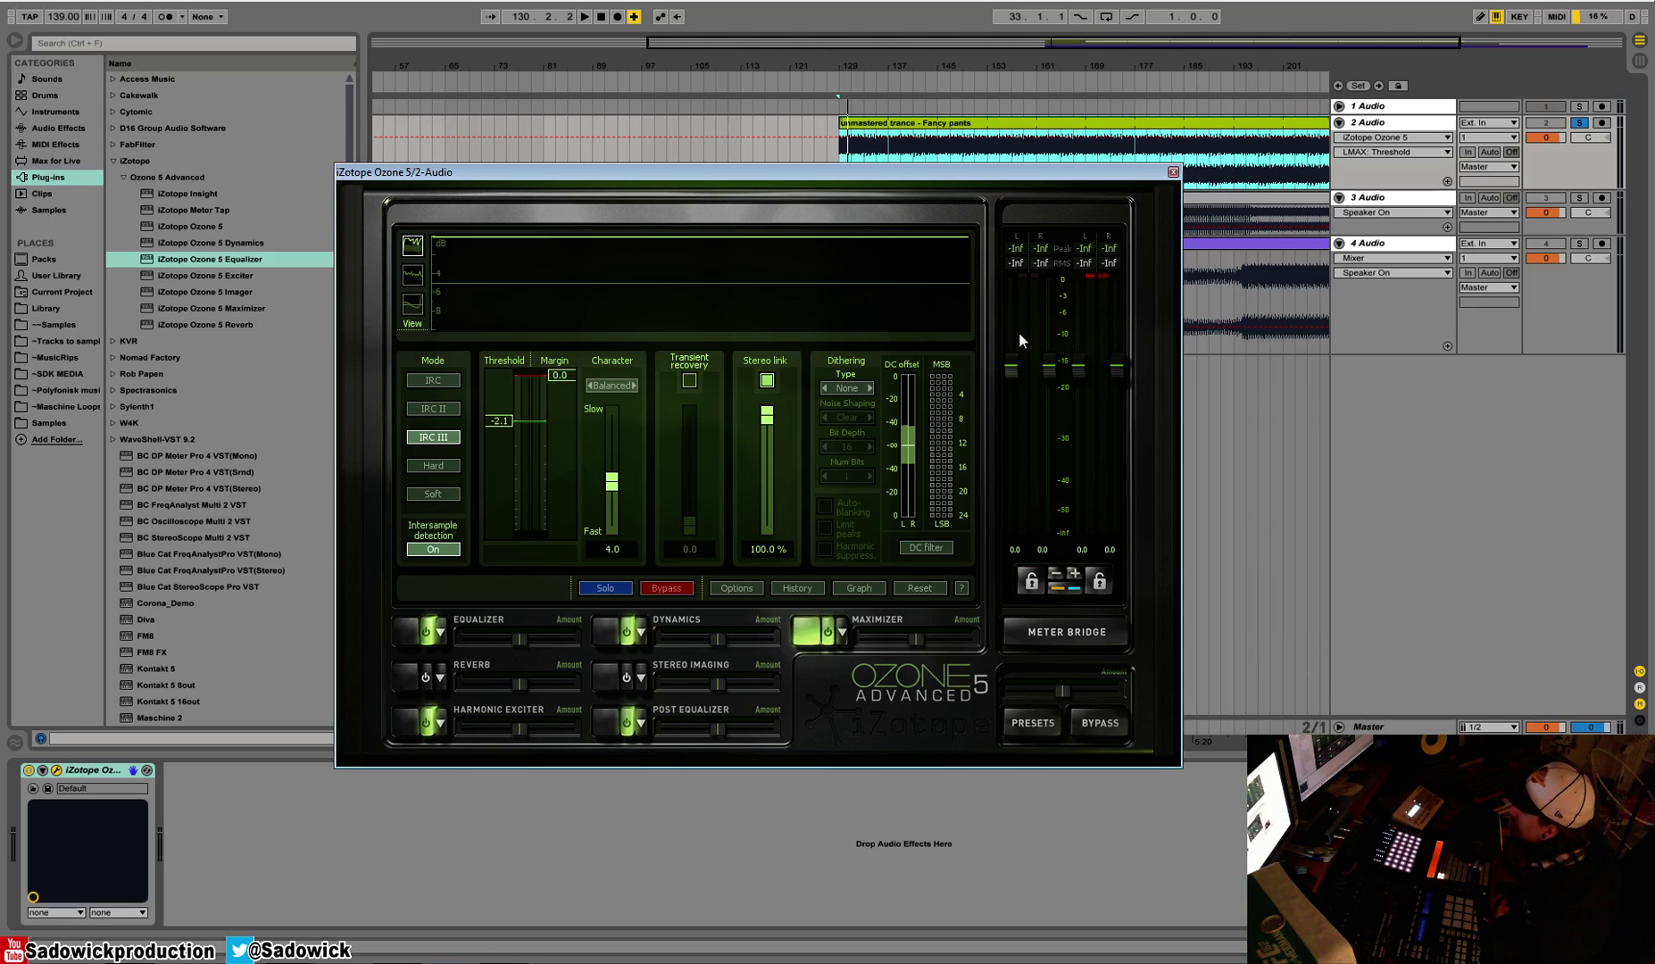
{"action": "left_click_drag", "start_coordinate": [982, 173], "coordinate": [955, 168]}
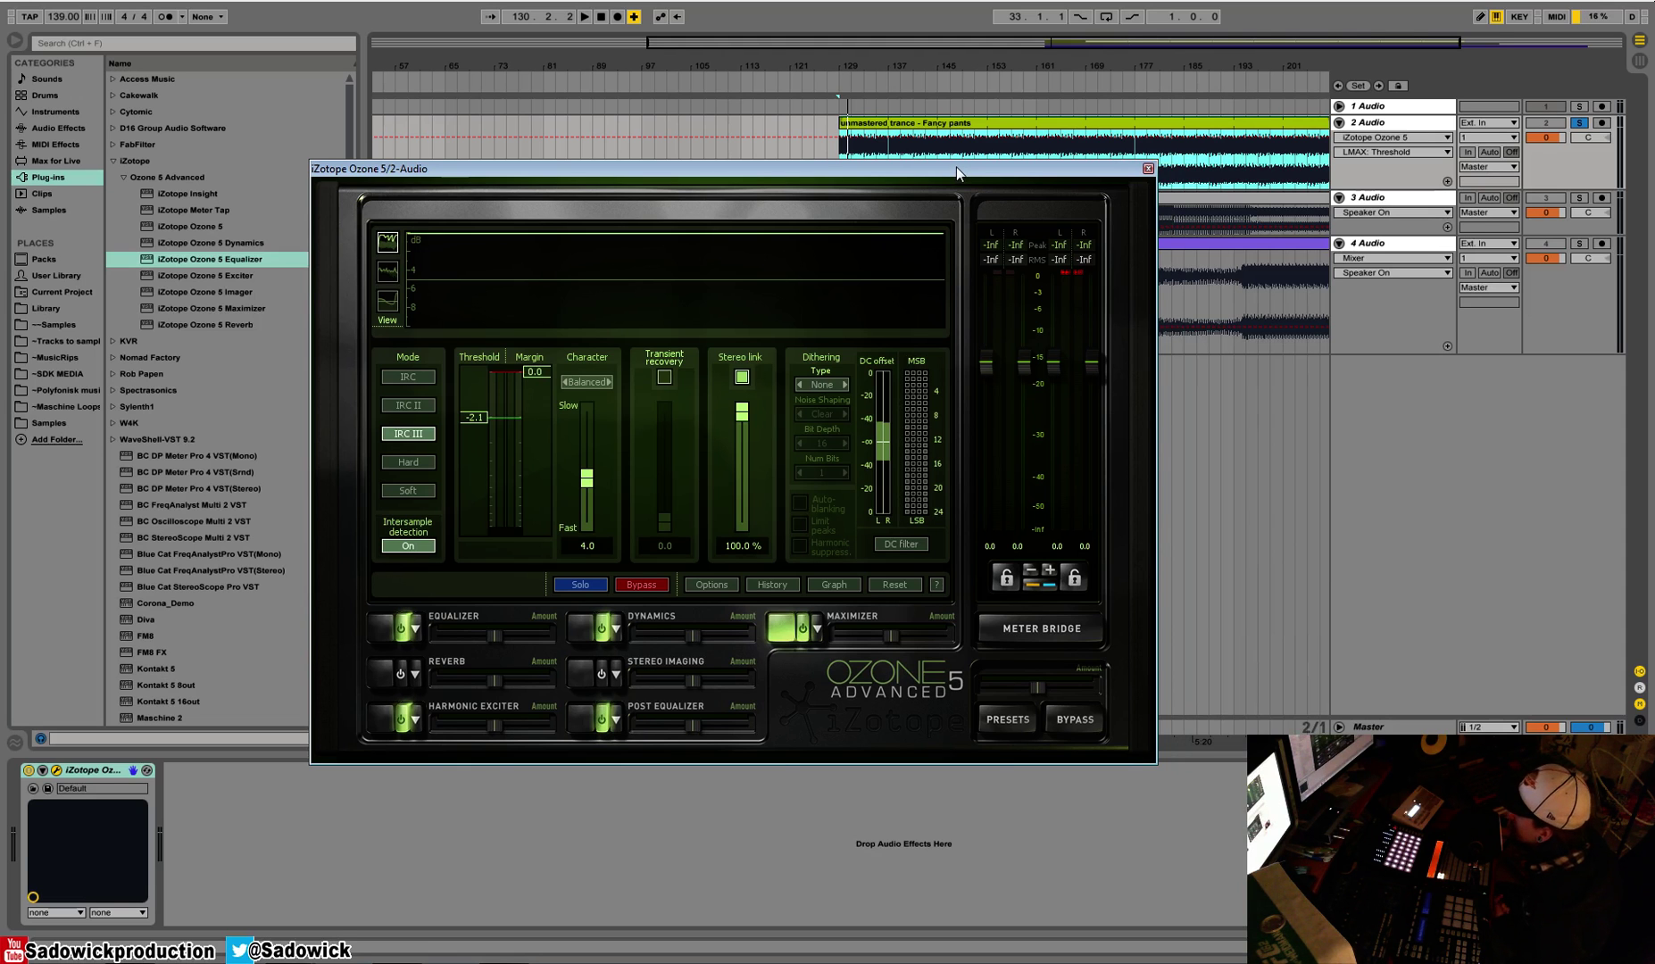
- While the track plays, nudge the threshold between -1.8 and -2.1 until it reads -2.0 dB
{"action": "key", "text": "space"}
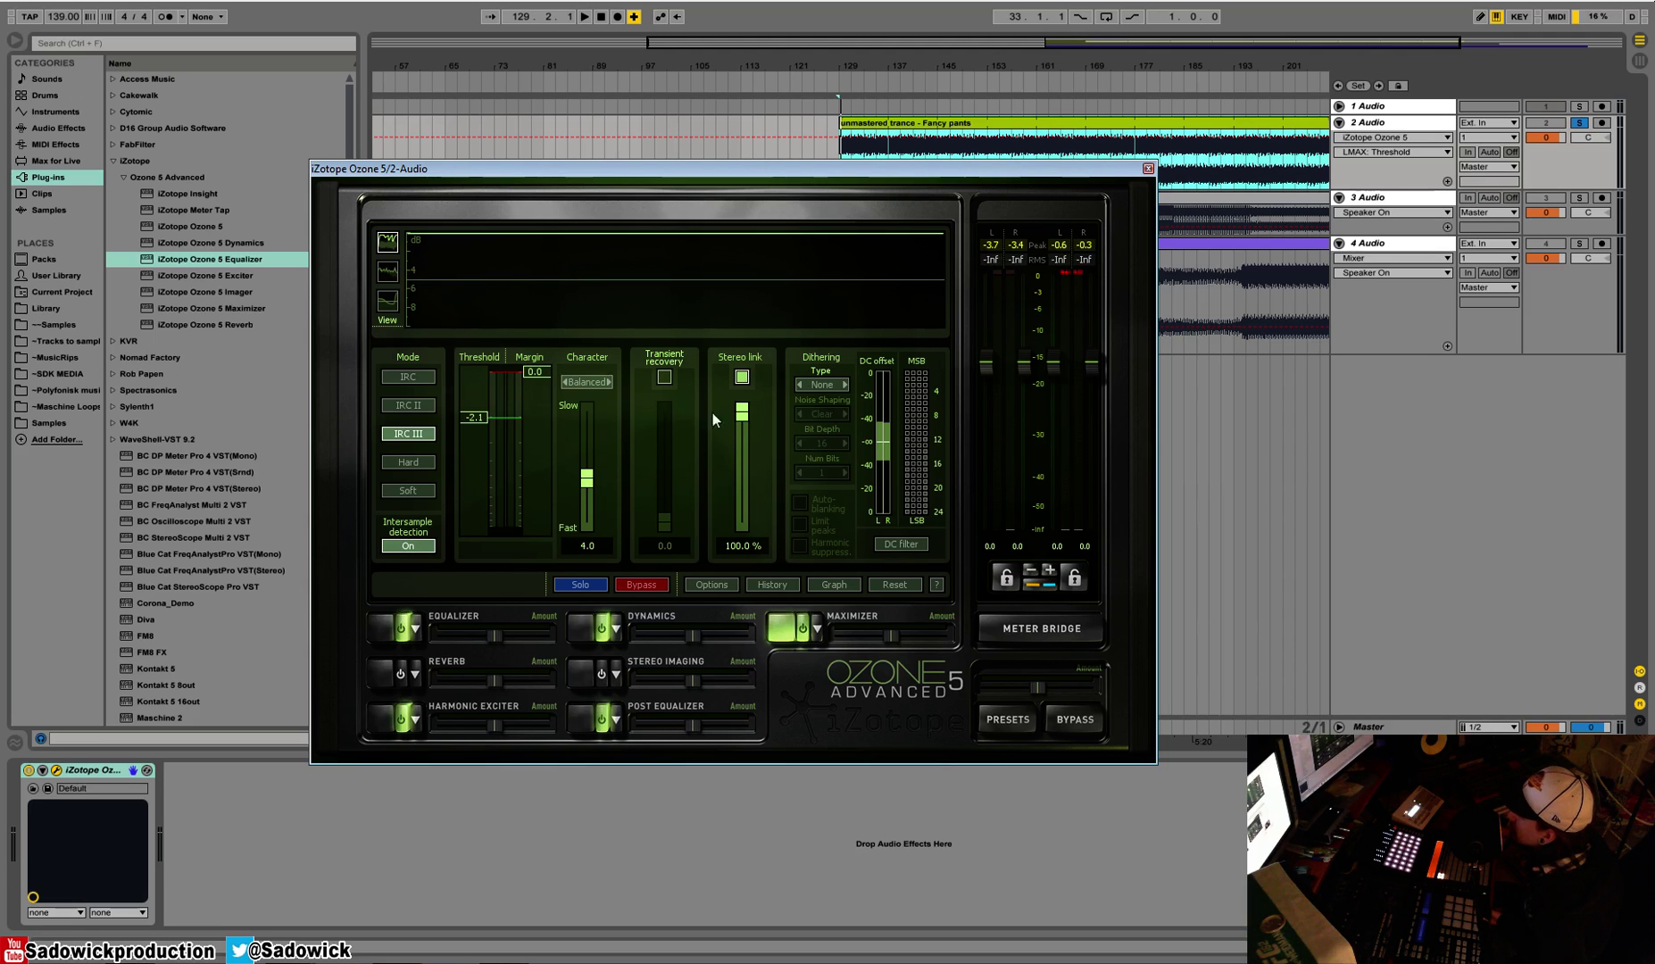
{"action": "key", "text": "space"}
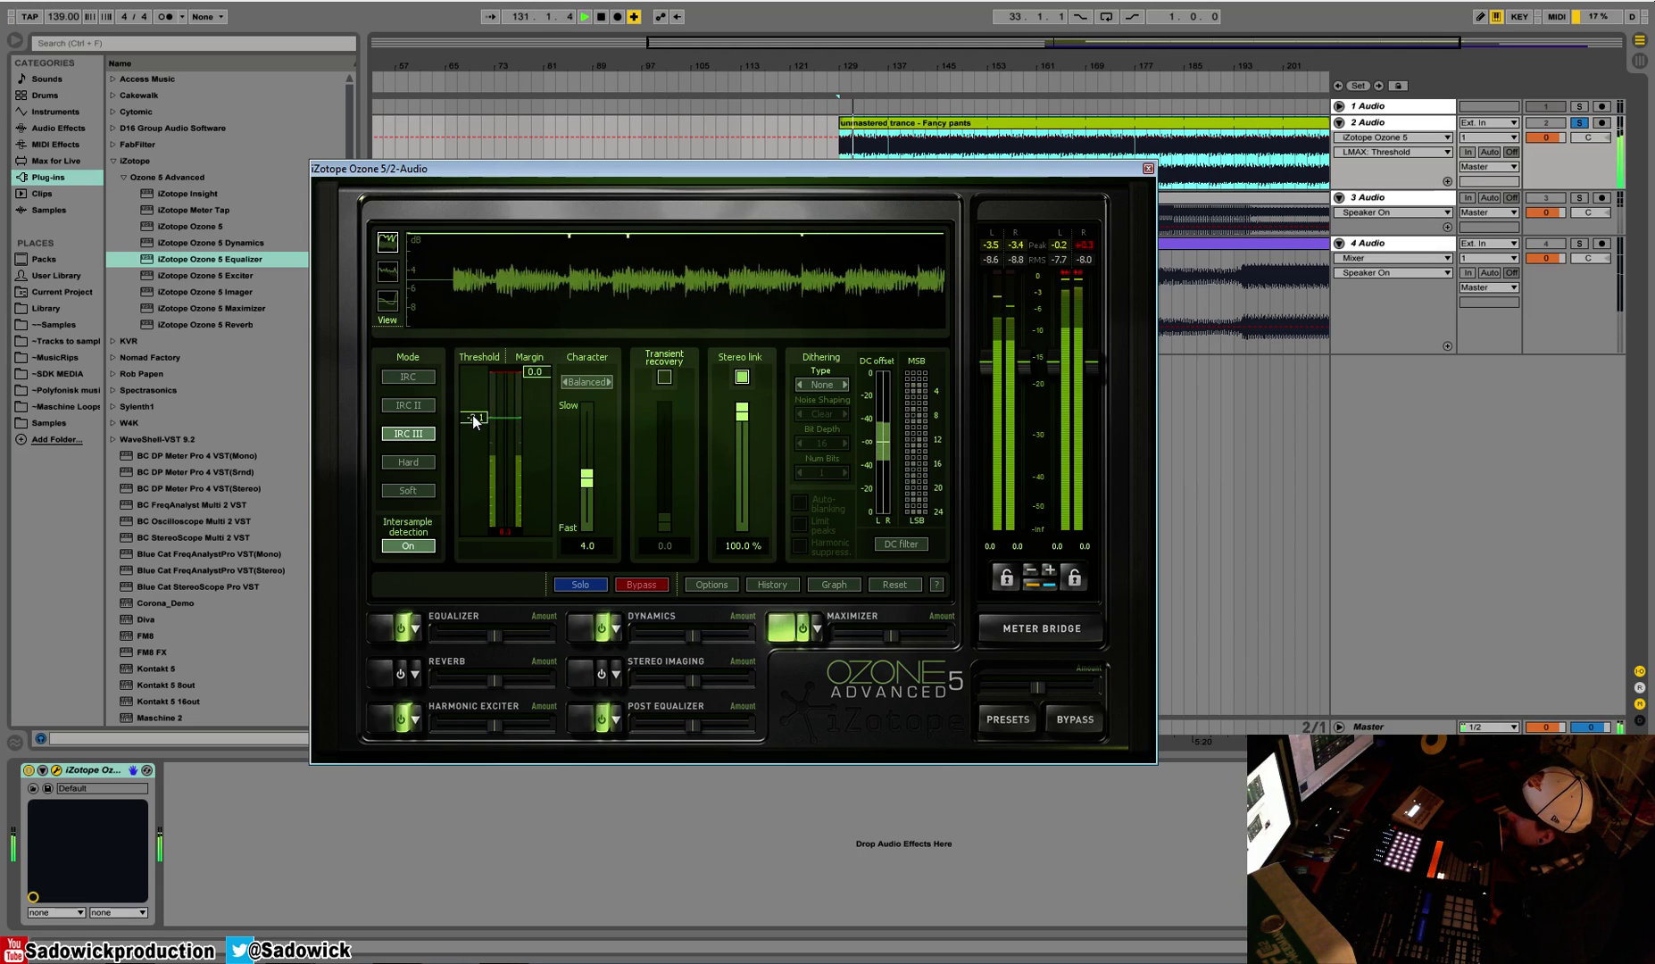
{"action": "mouse_move", "coordinate": [472, 415]}
{"action": "left_mouse_down"}
{"action": "mouse_move", "coordinate": [474, 437]}
{"action": "mouse_move", "coordinate": [474, 415]}
{"action": "left_mouse_up"}
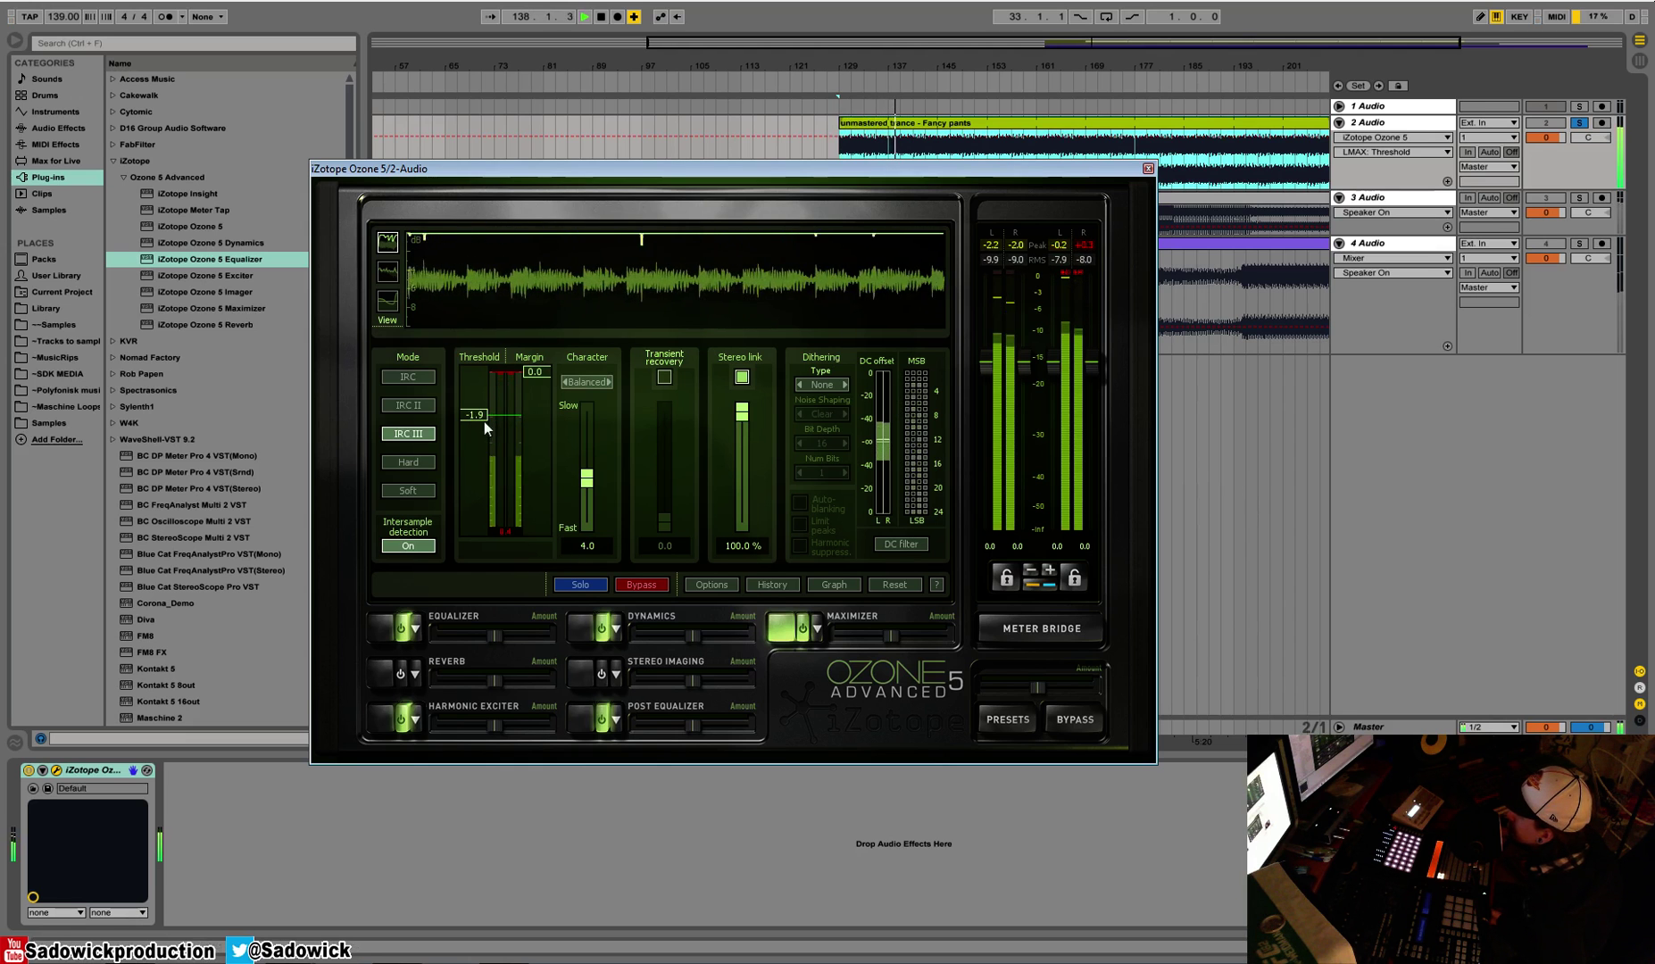
{"action": "left_click_drag", "start_coordinate": [484, 421], "coordinate": [481, 418]}
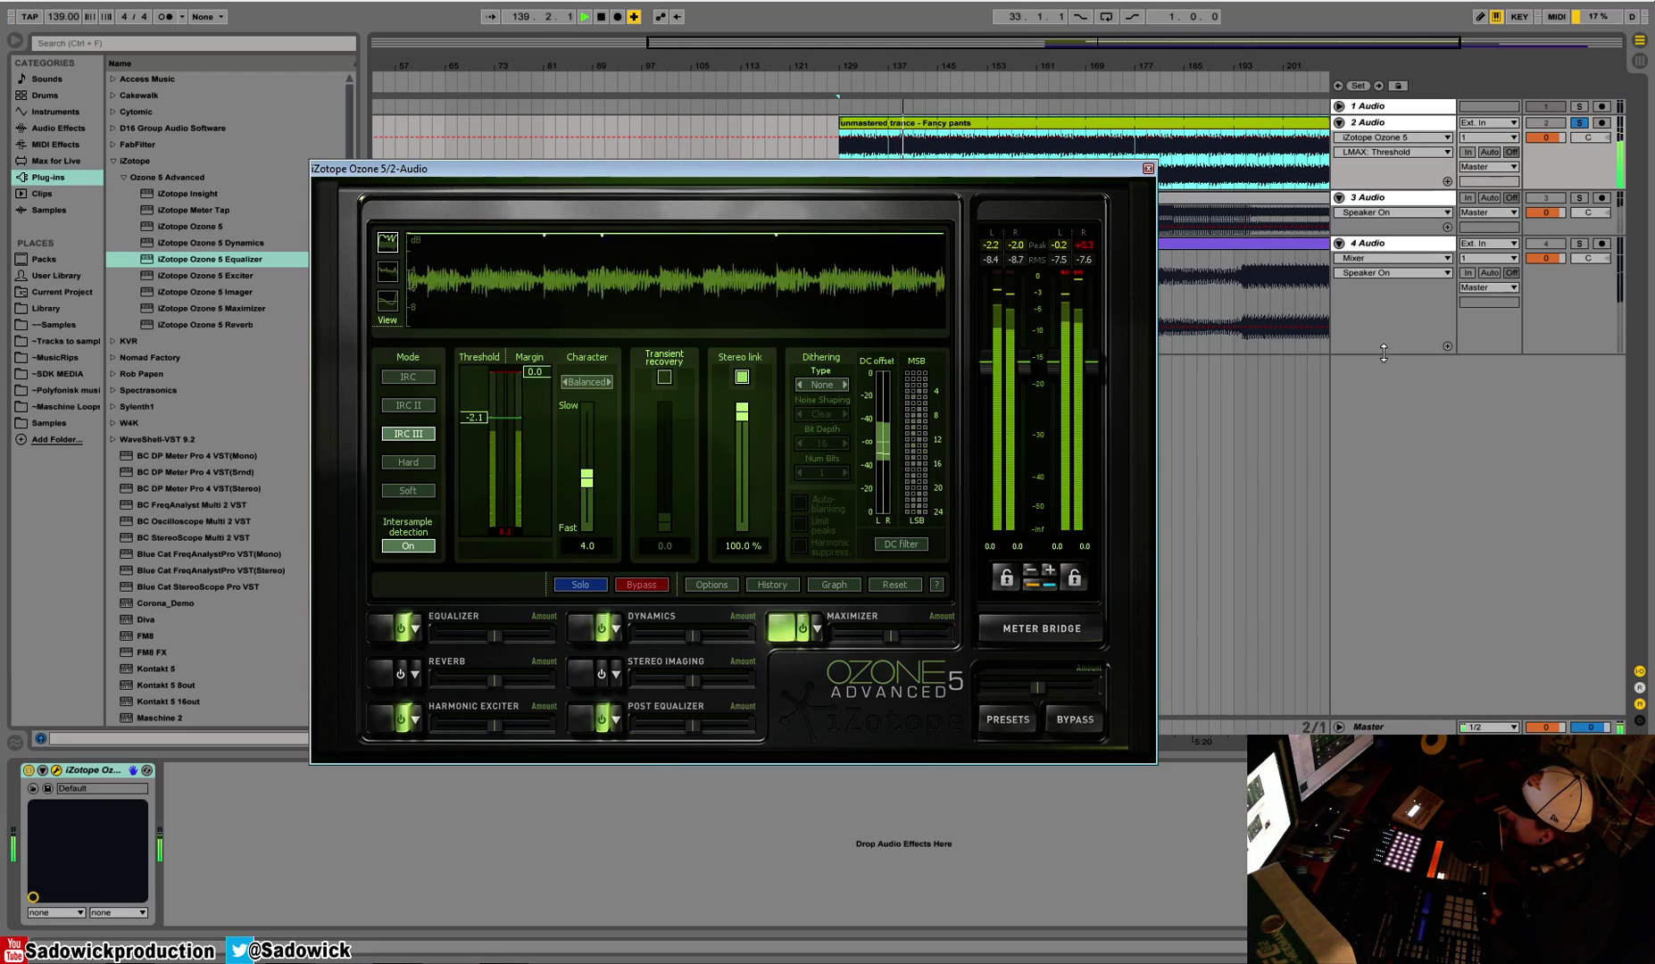
{"action": "left_click_drag", "start_coordinate": [470, 425], "coordinate": [473, 413]}
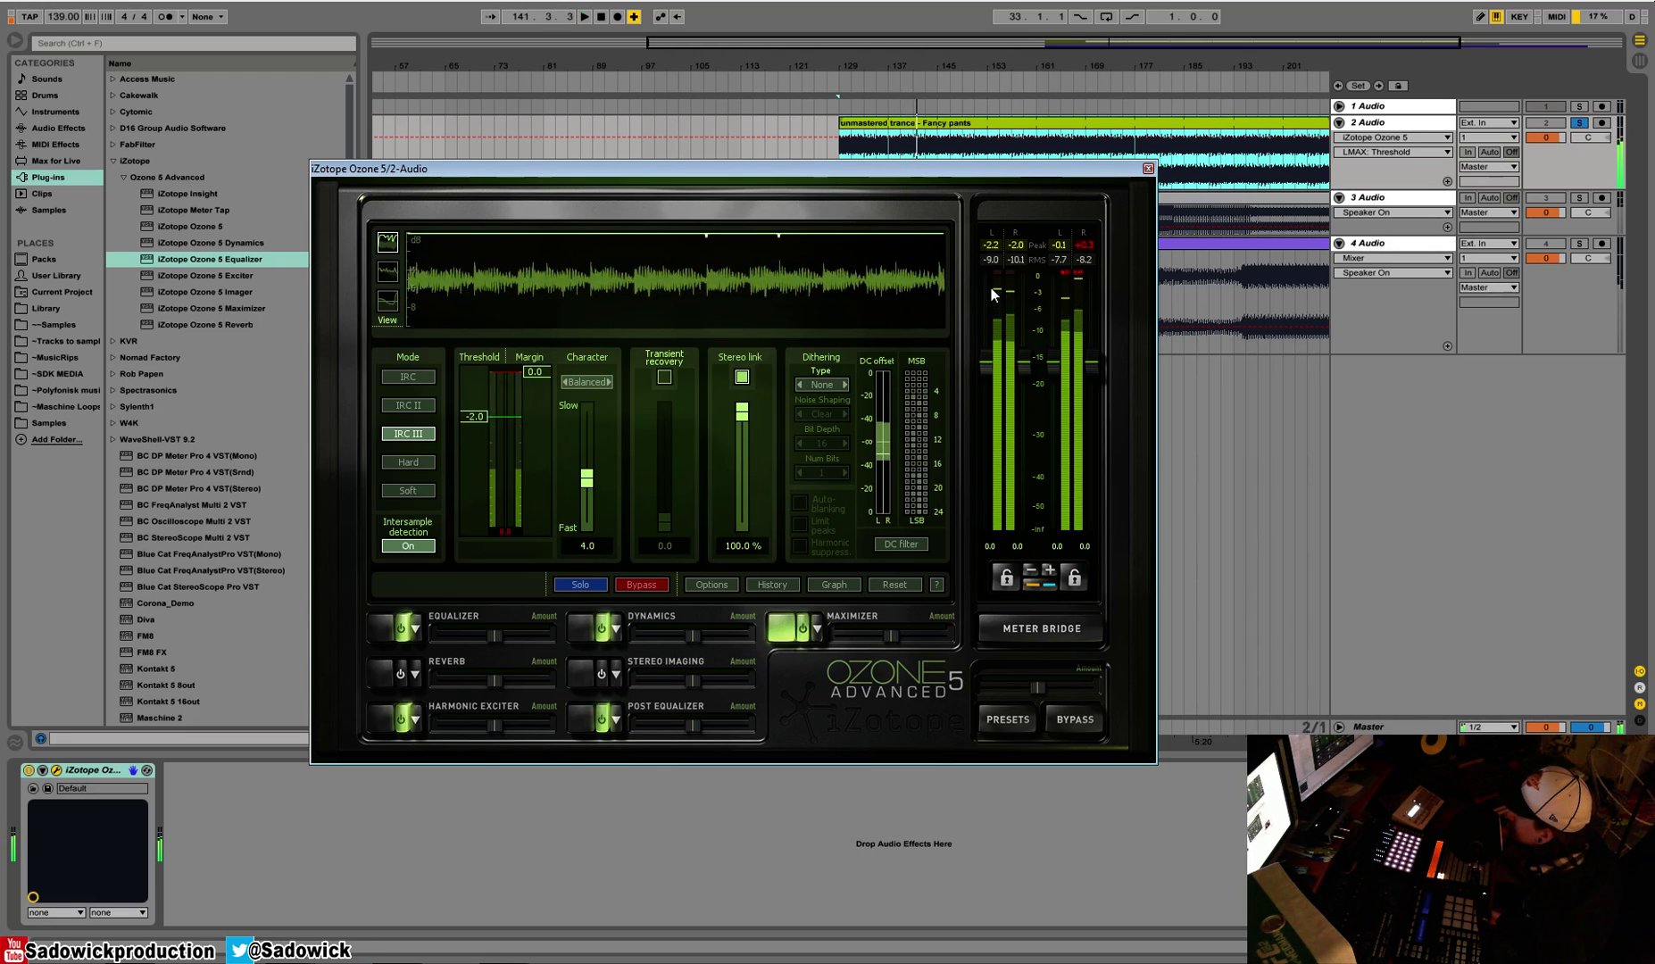
{"action": "key", "text": "space"}
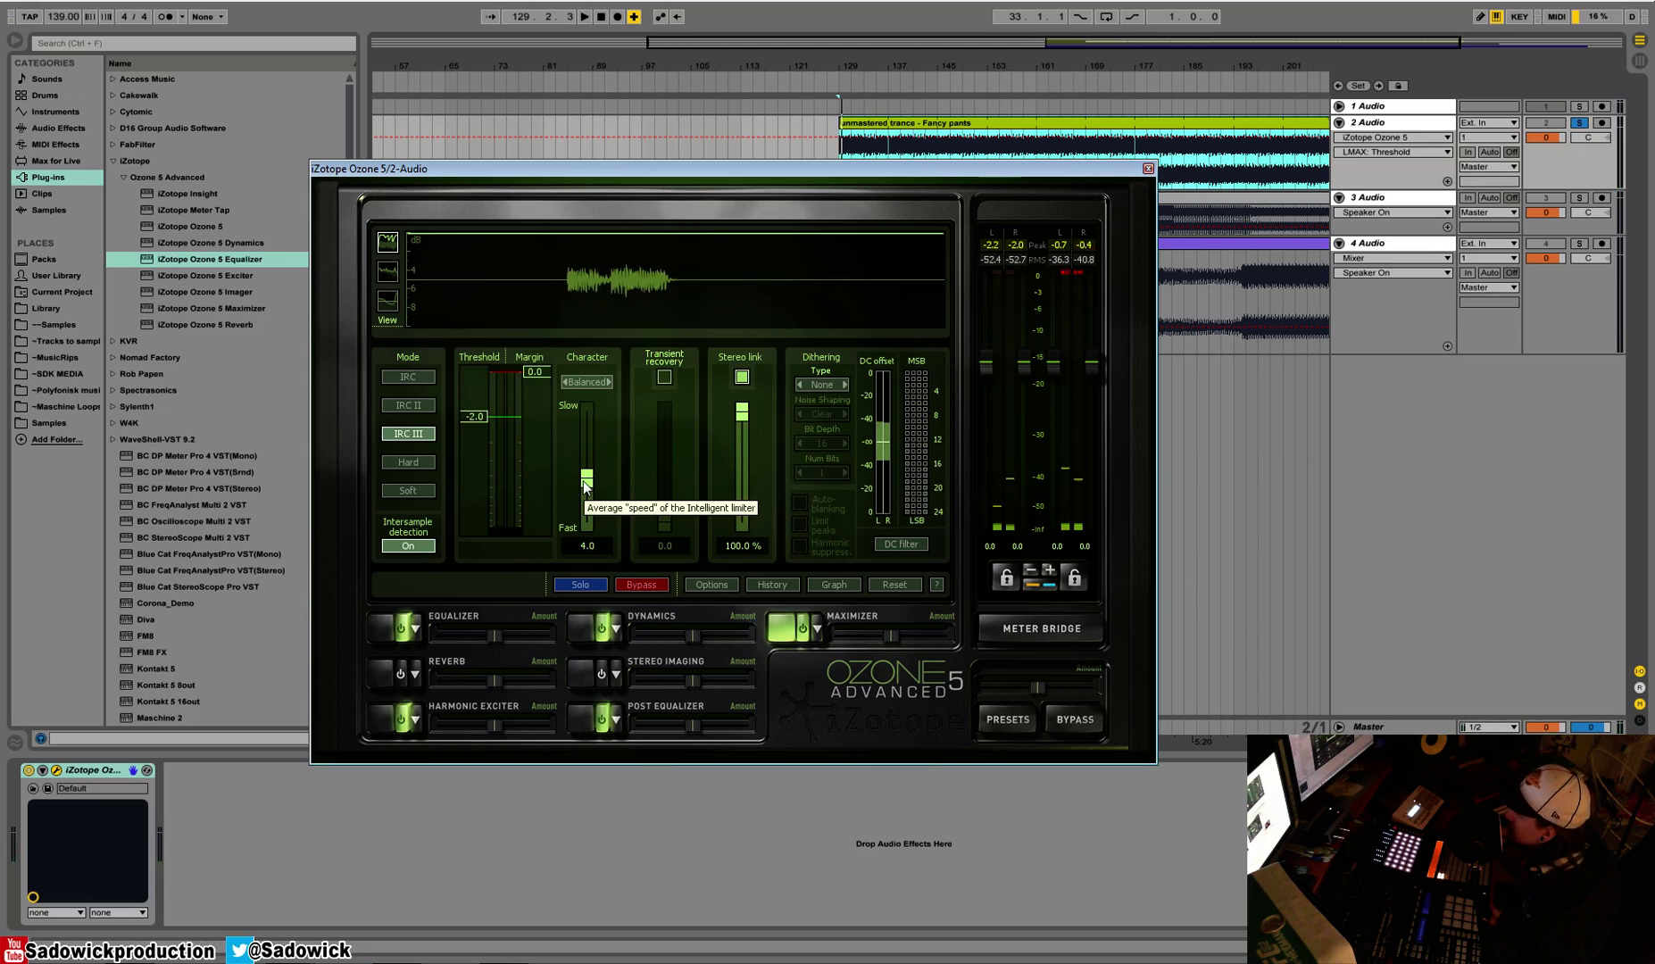
- While auditioning, set the Maximizer character to Balanced 5.1, then uncheck Stereo link
{"action": "key", "text": "space"}
{"action": "left_click_drag", "start_coordinate": [585, 486], "coordinate": [605, 388]}
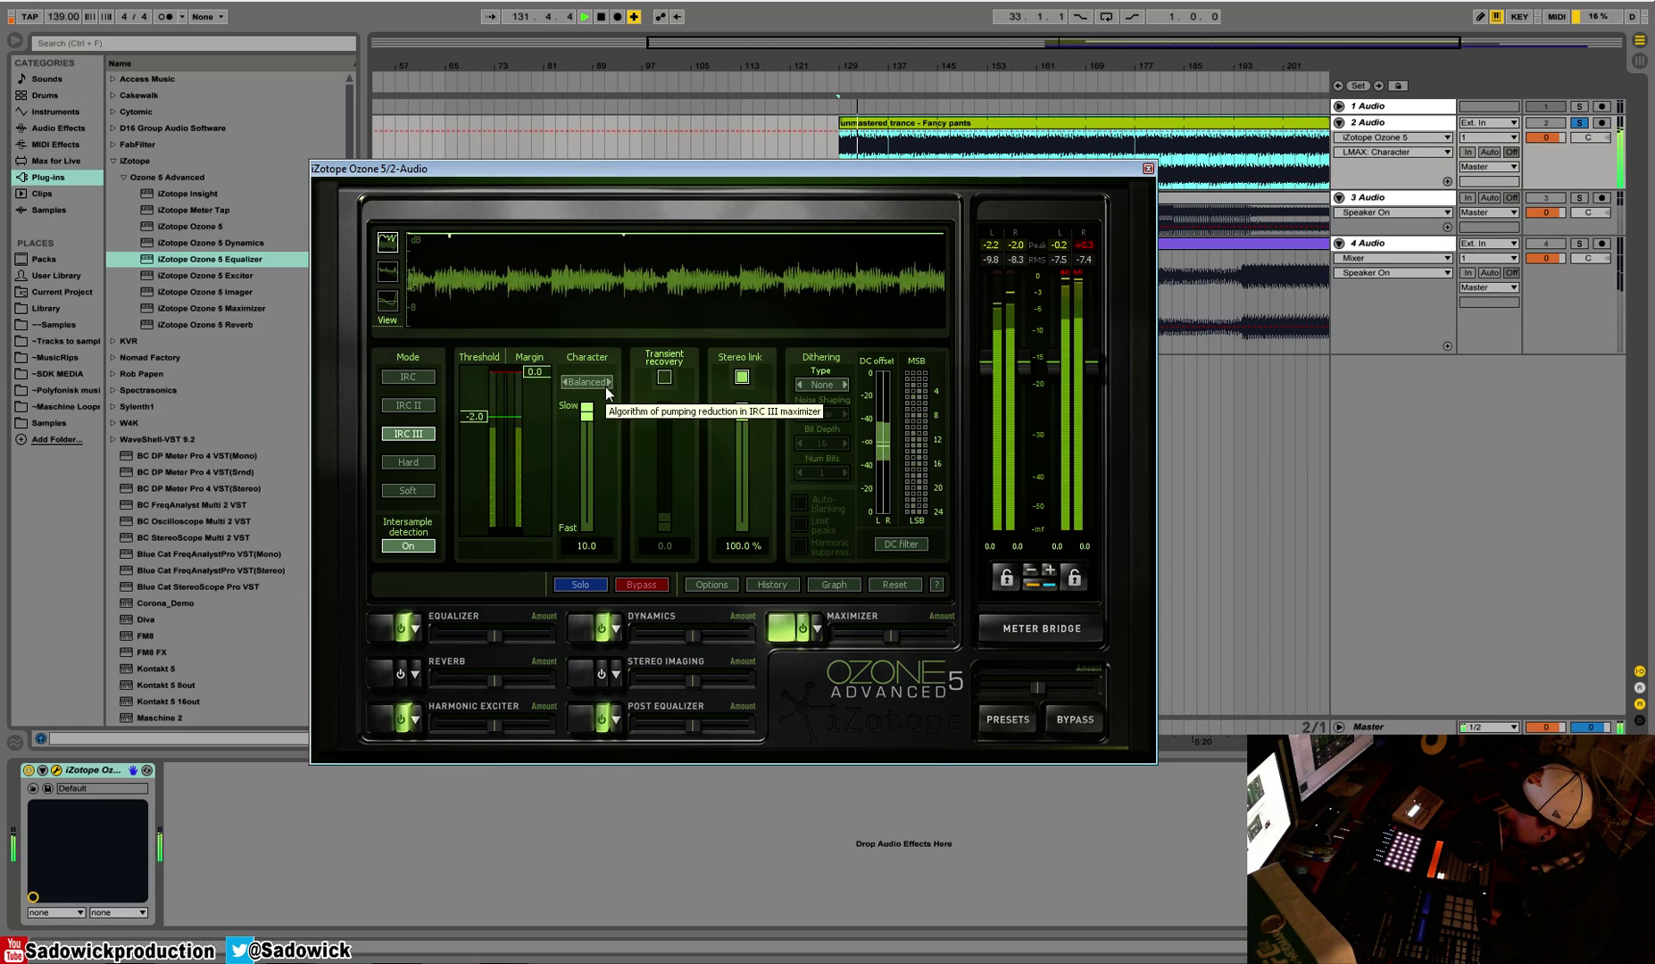
{"action": "left_click_drag", "start_coordinate": [606, 387], "coordinate": [591, 482]}
{"action": "key", "text": "space"}
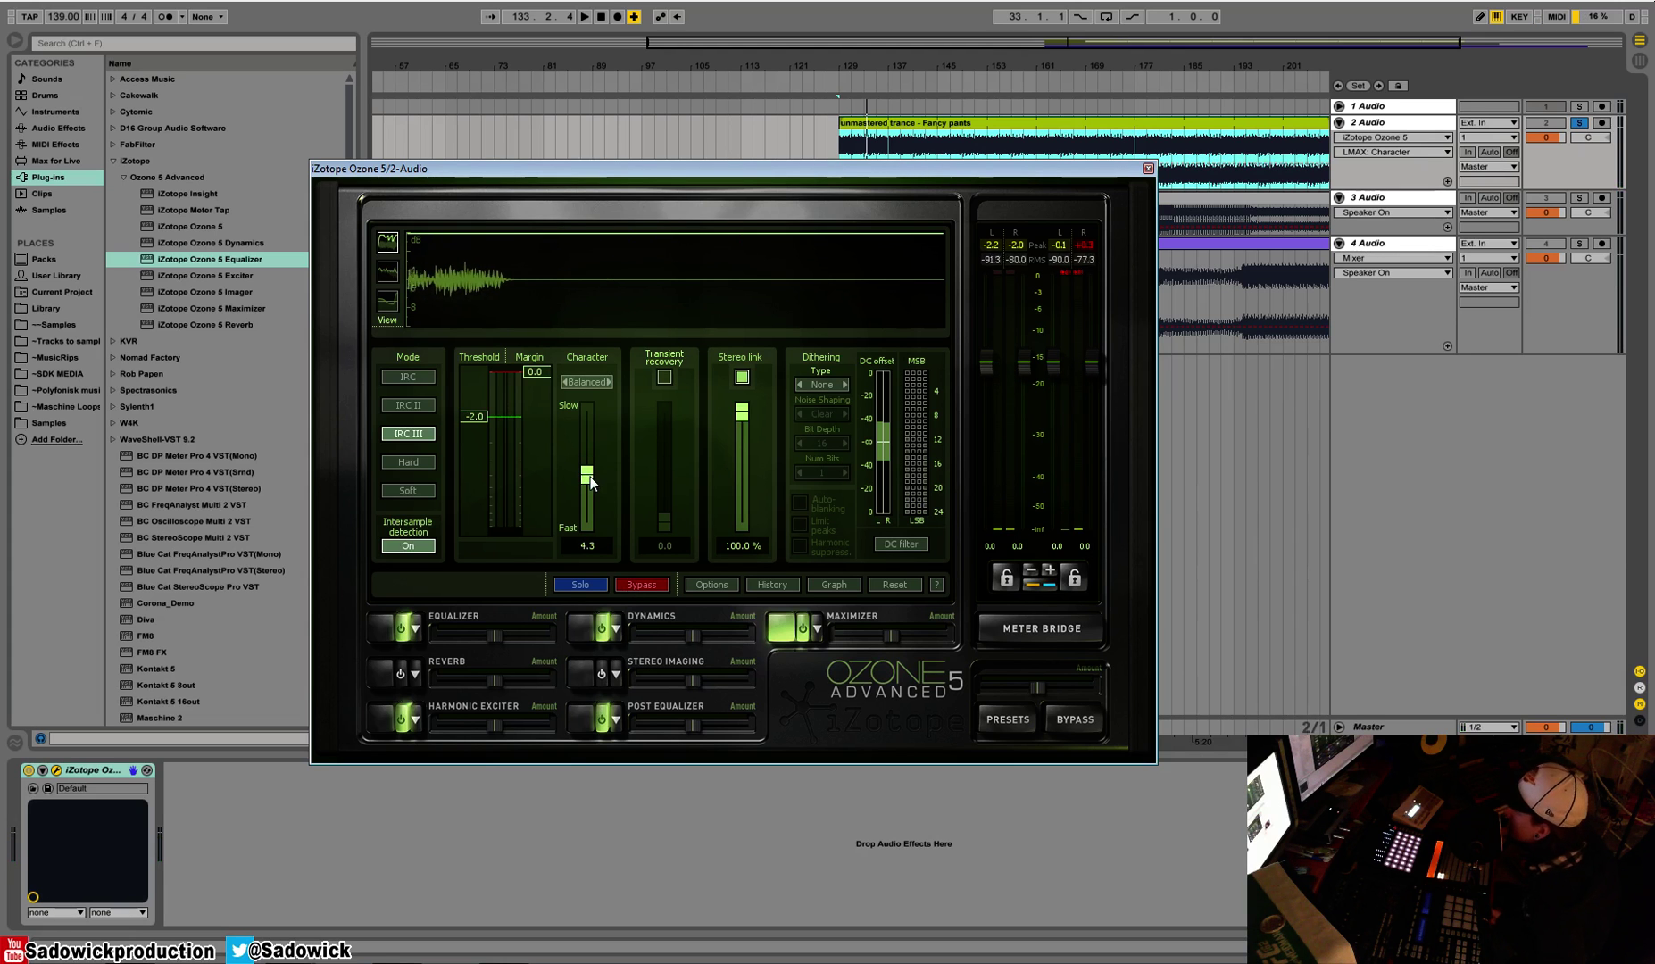
{"action": "key", "text": "space"}
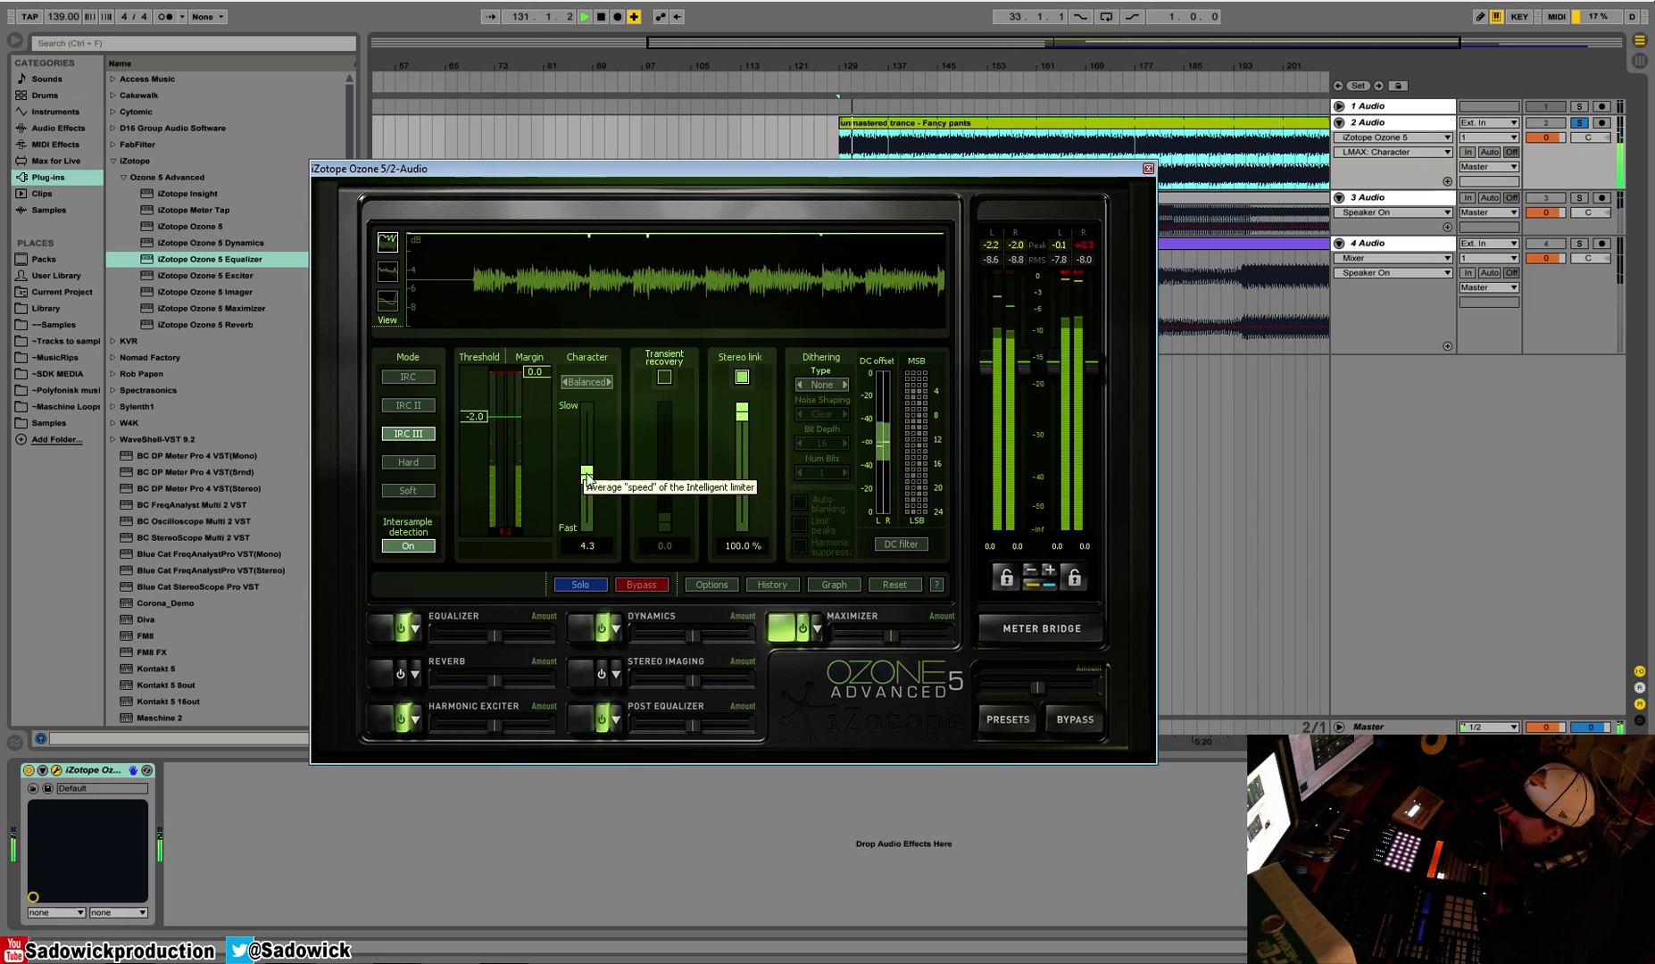
{"action": "left_click_drag", "start_coordinate": [588, 482], "coordinate": [591, 478]}
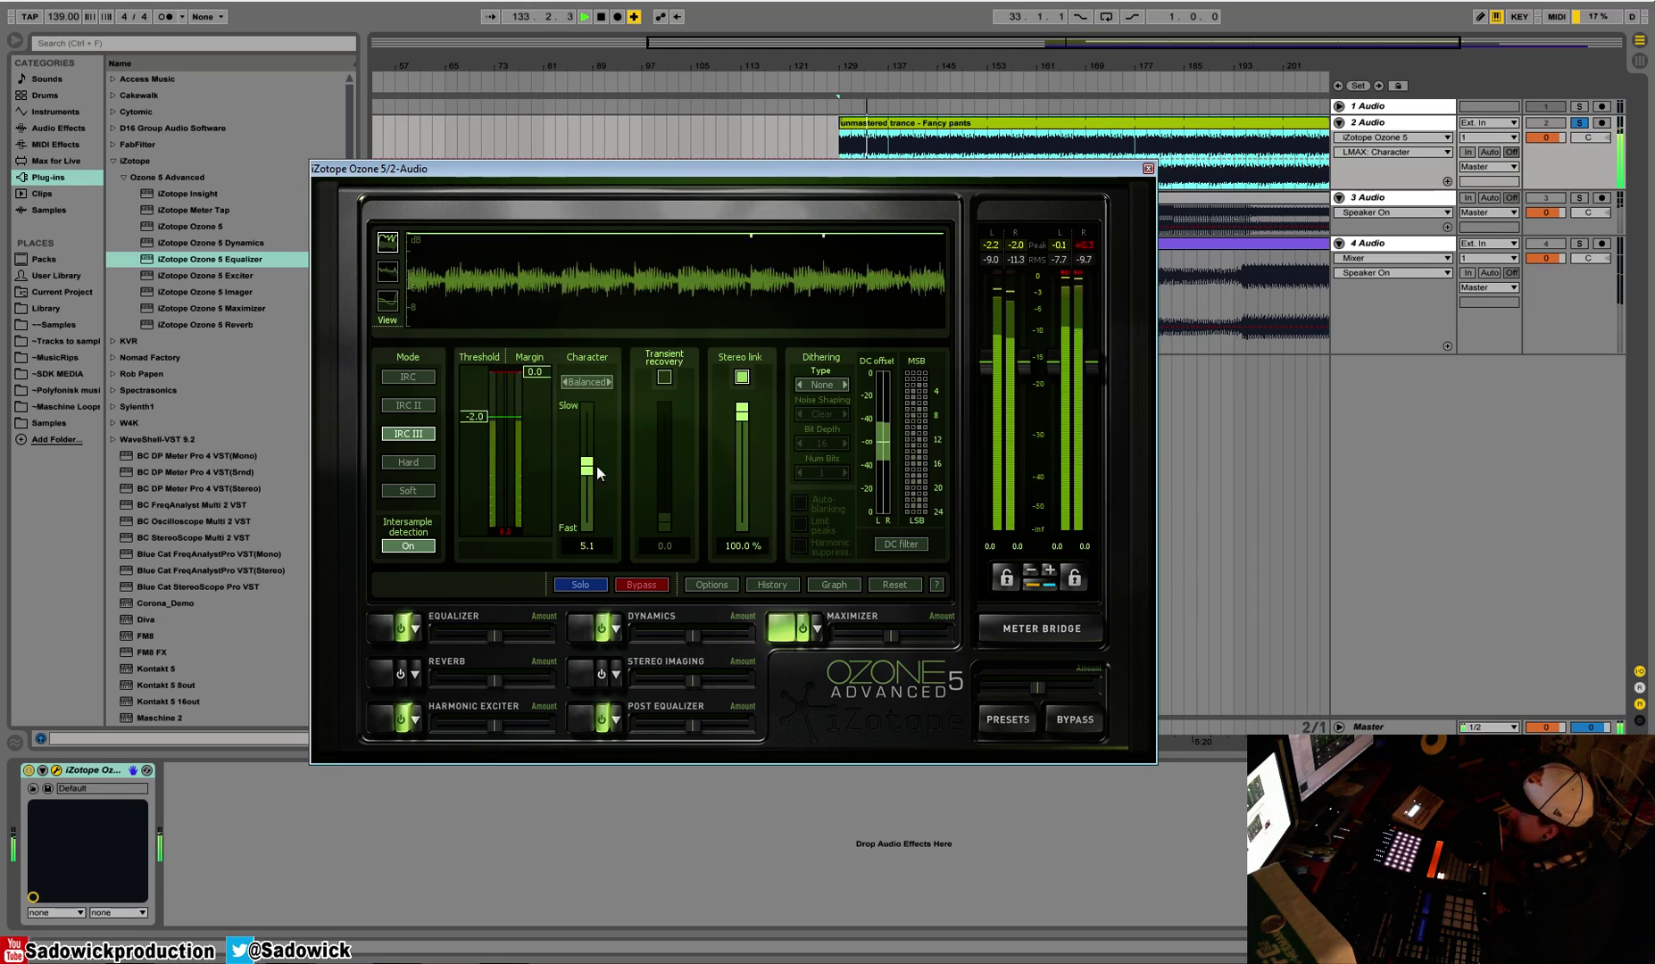
{"action": "left_click", "coordinate": [741, 376]}
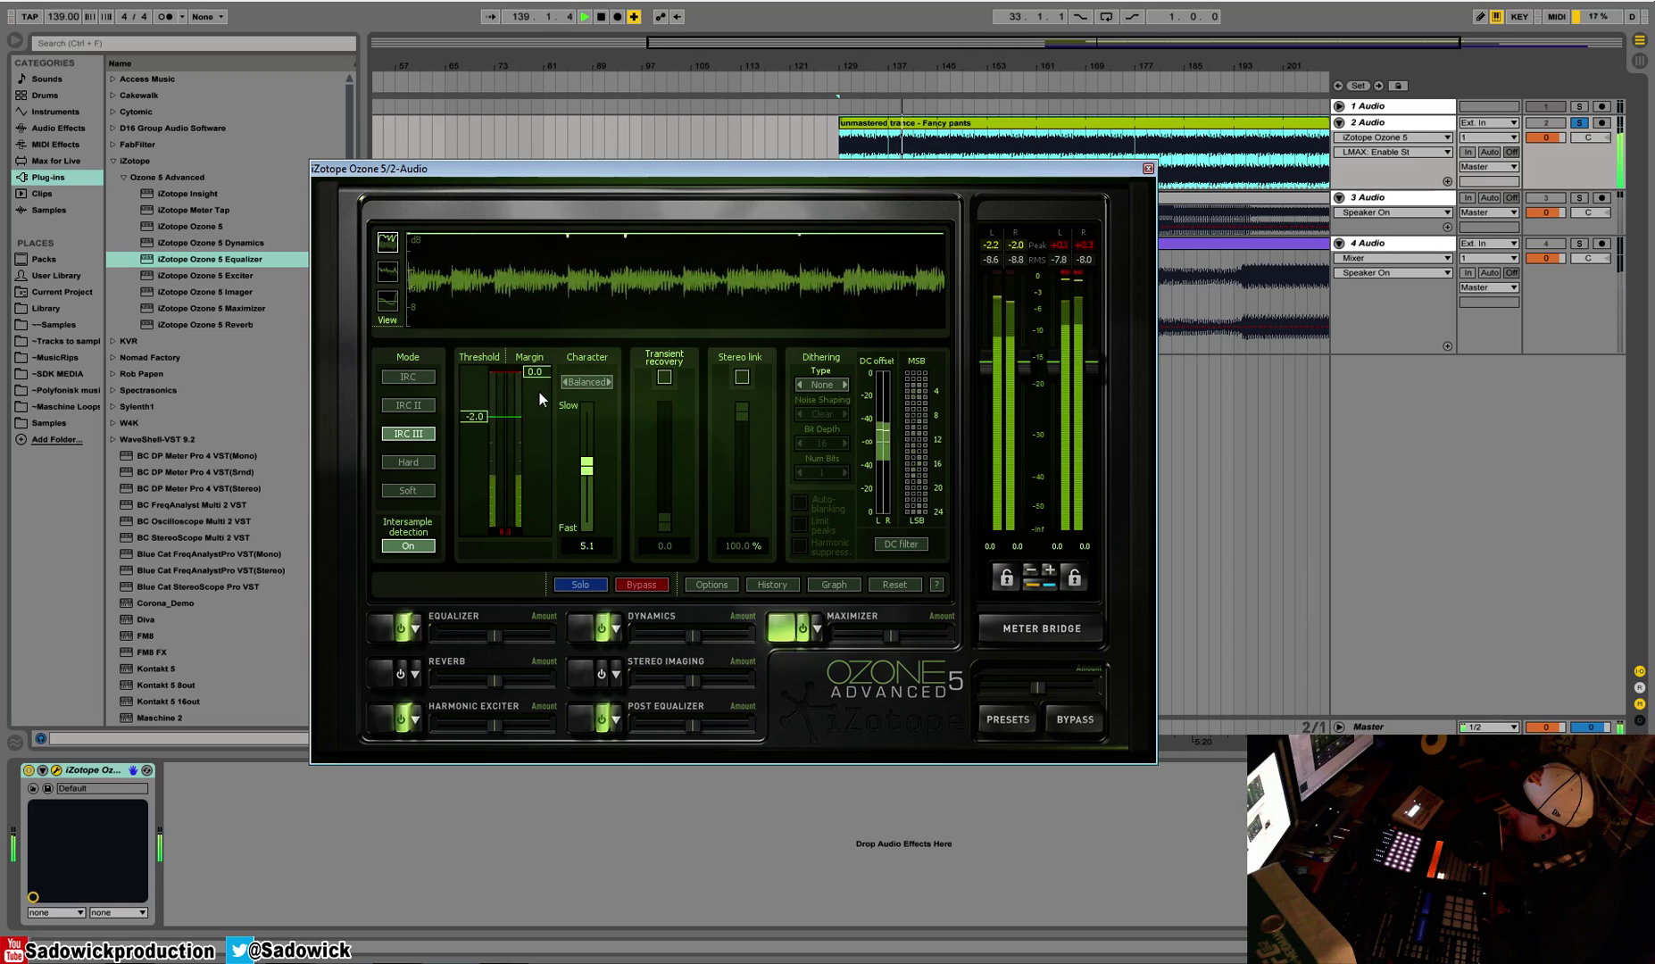
- Drop the Maximizer output margin from 0.0 to -1.0 dB and audition the track
{"action": "key", "text": "space"}
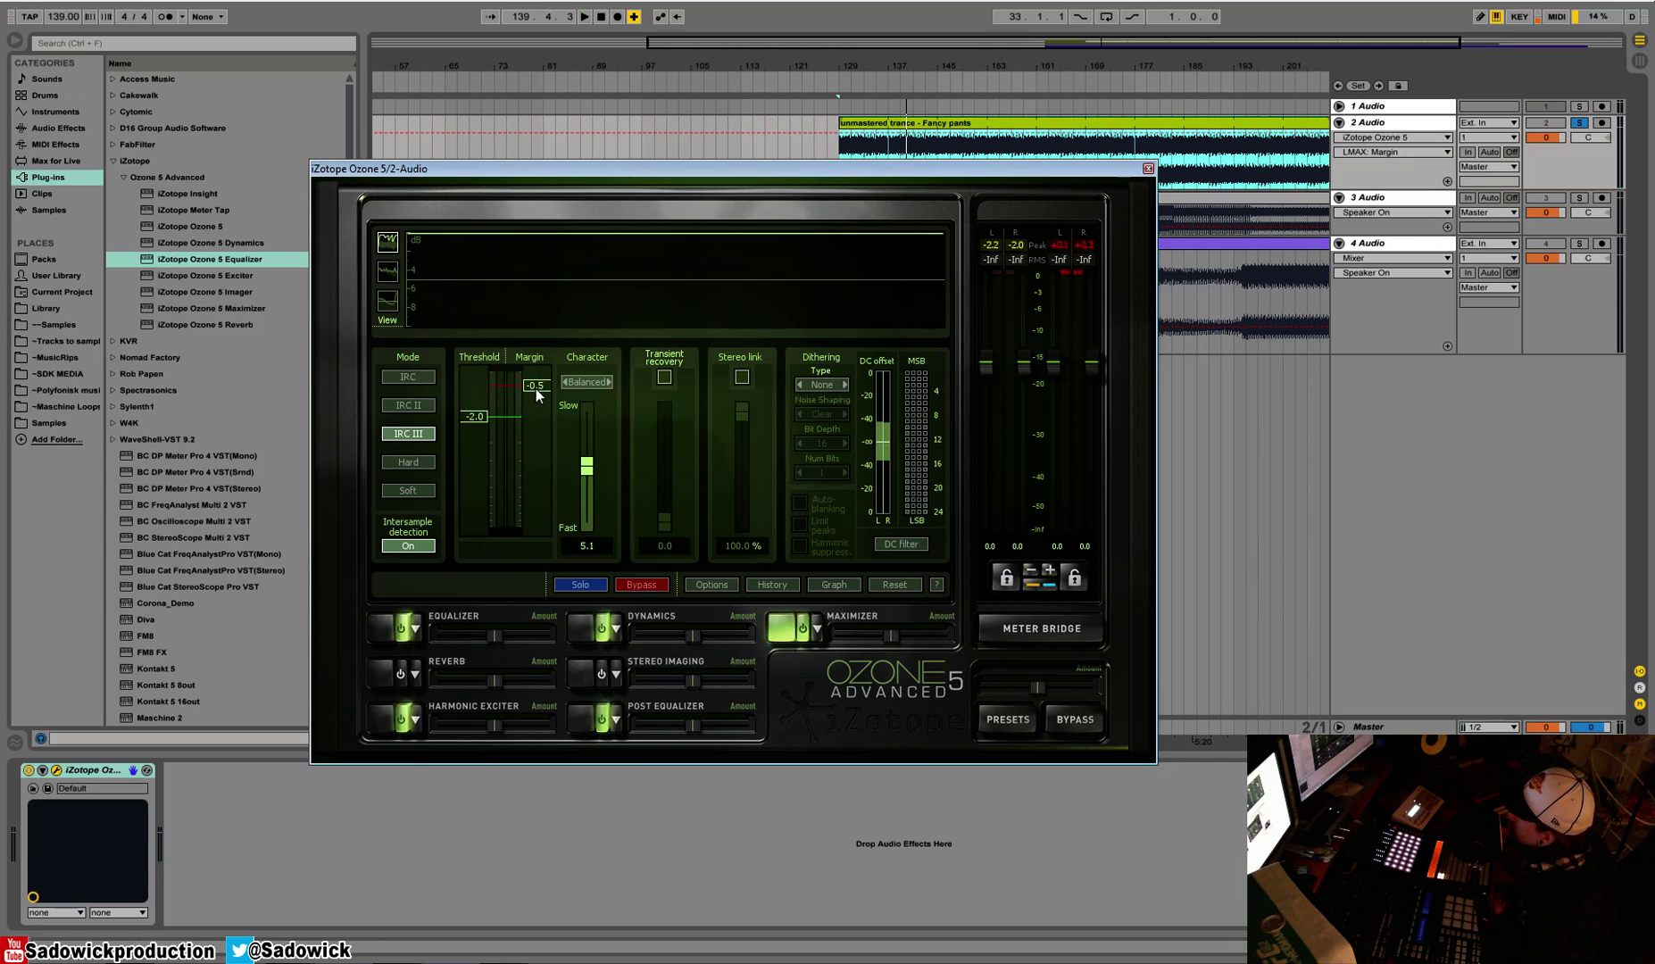
{"action": "left_click_drag", "start_coordinate": [536, 384], "coordinate": [537, 391]}
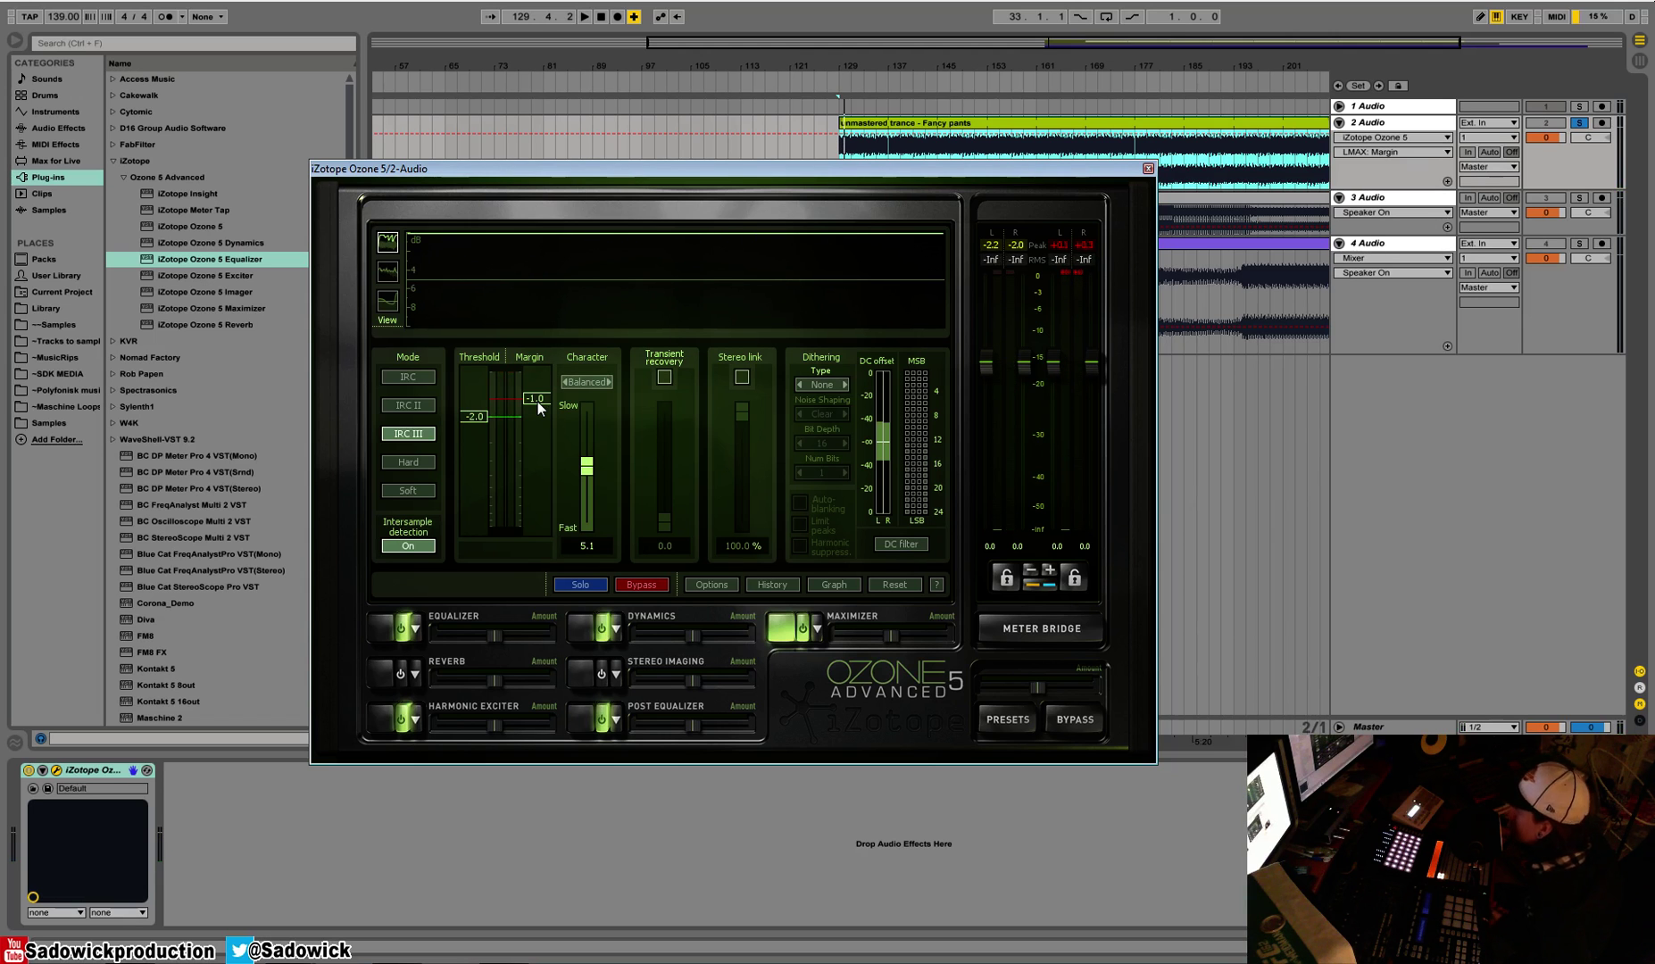
{"action": "key", "text": "space"}
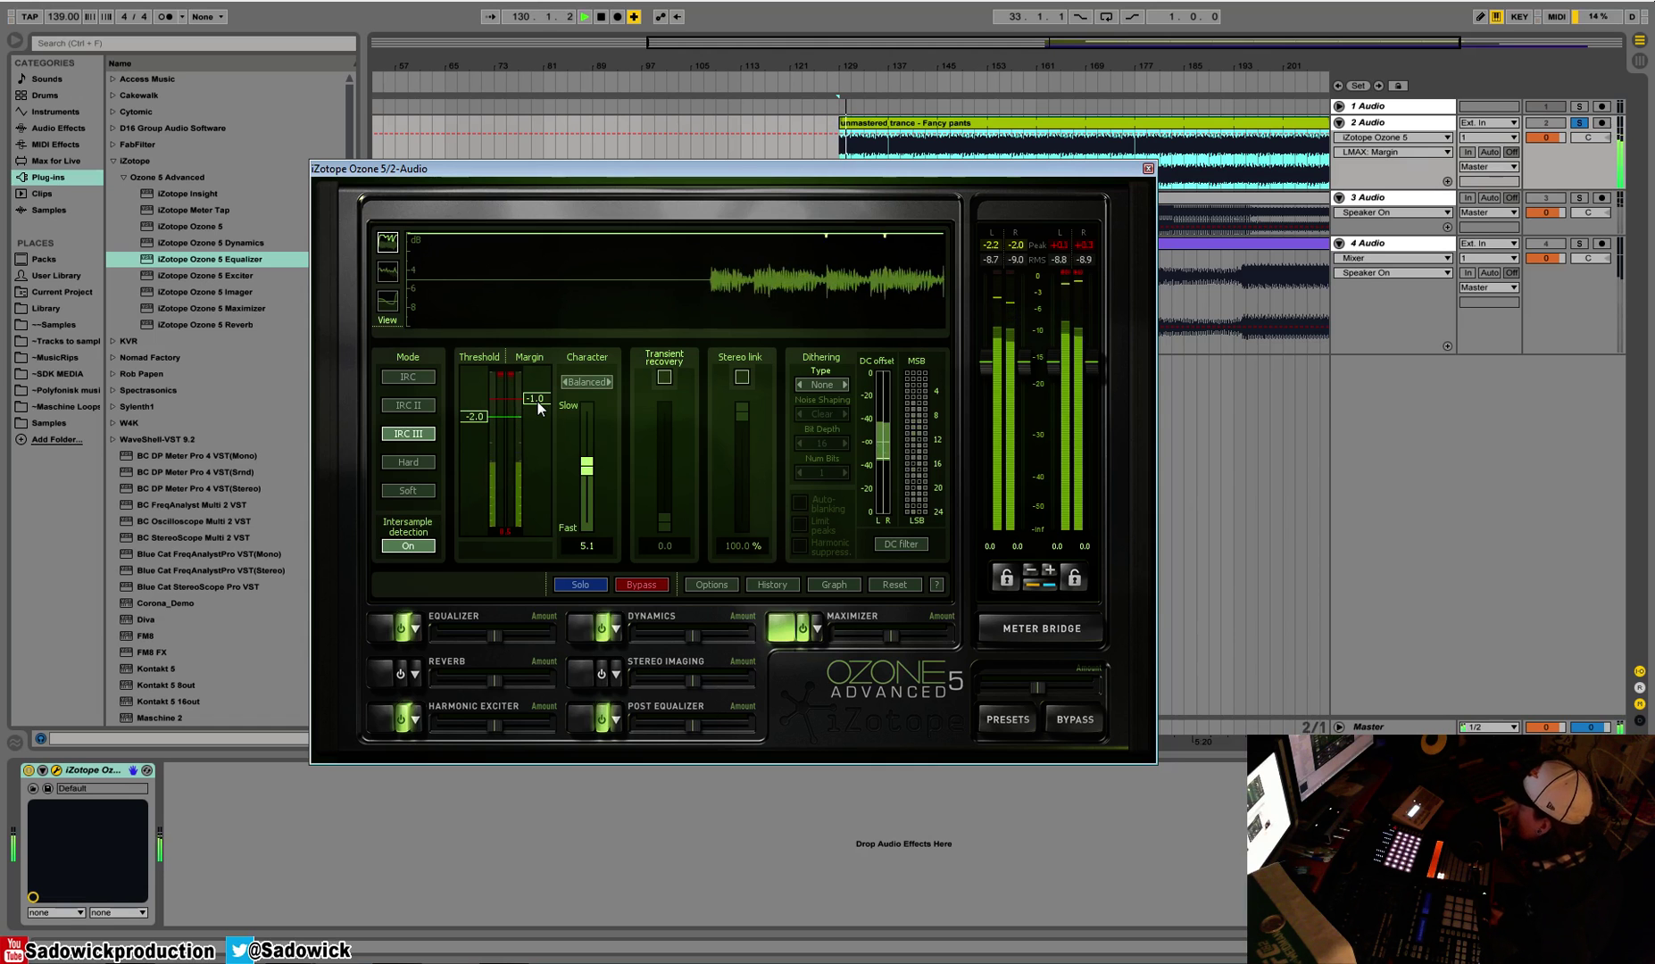
{"action": "key", "text": "space"}
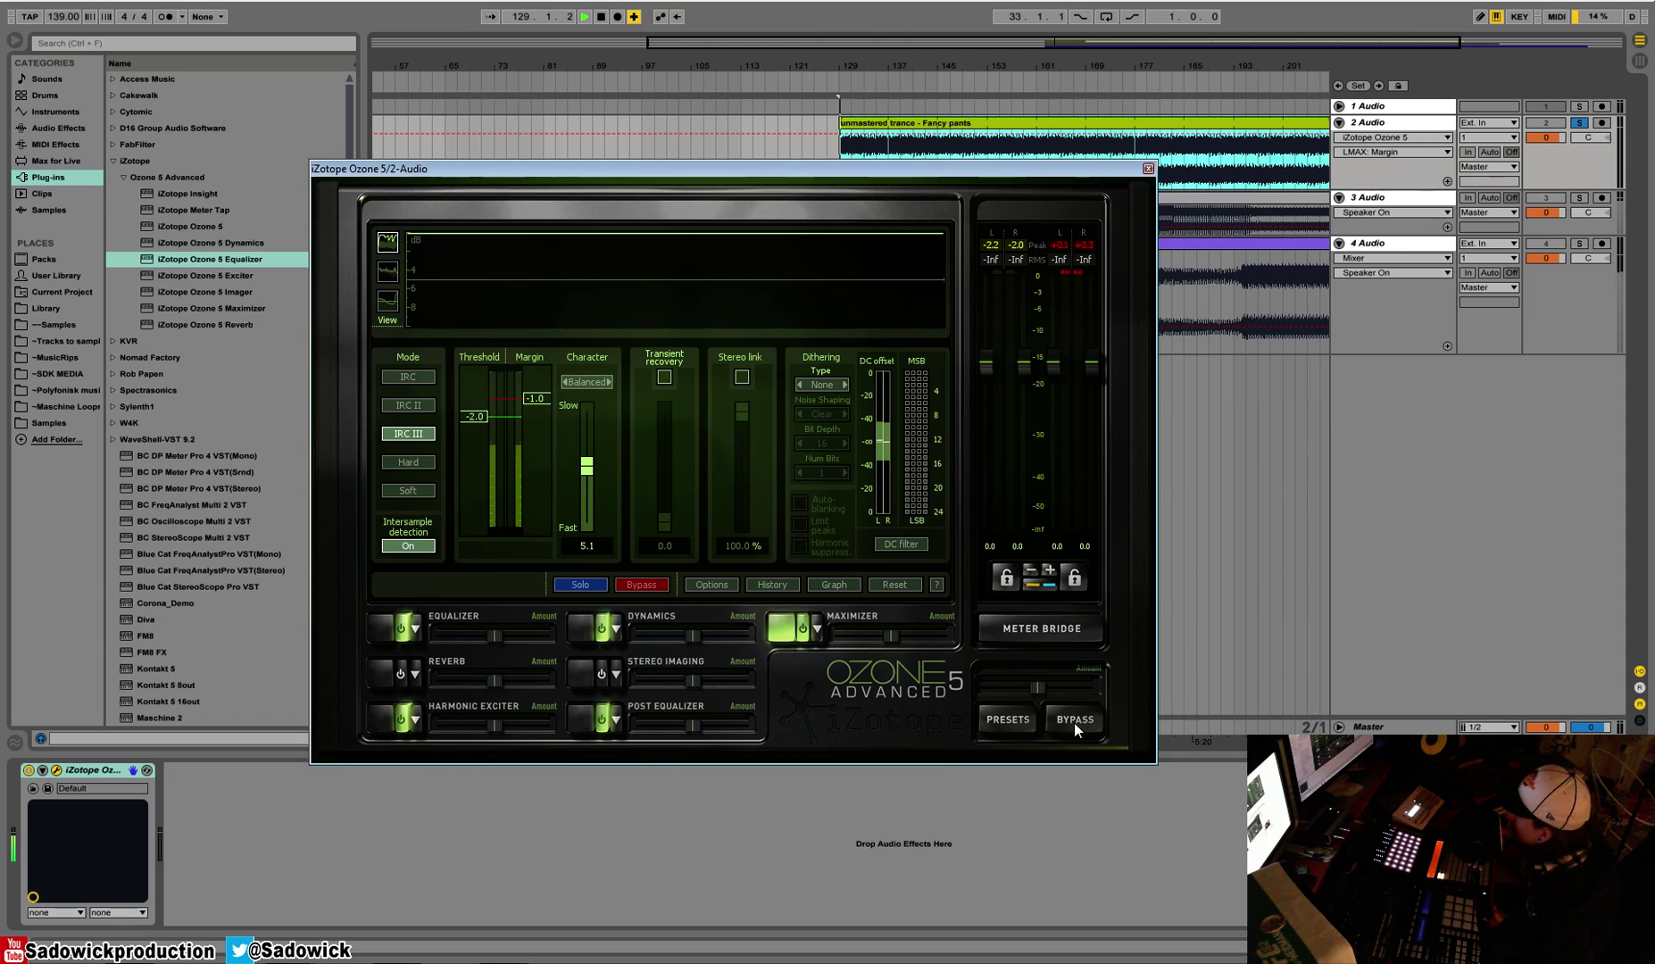
{"action": "key", "text": "space"}
{"action": "left_click", "coordinate": [1075, 719]}
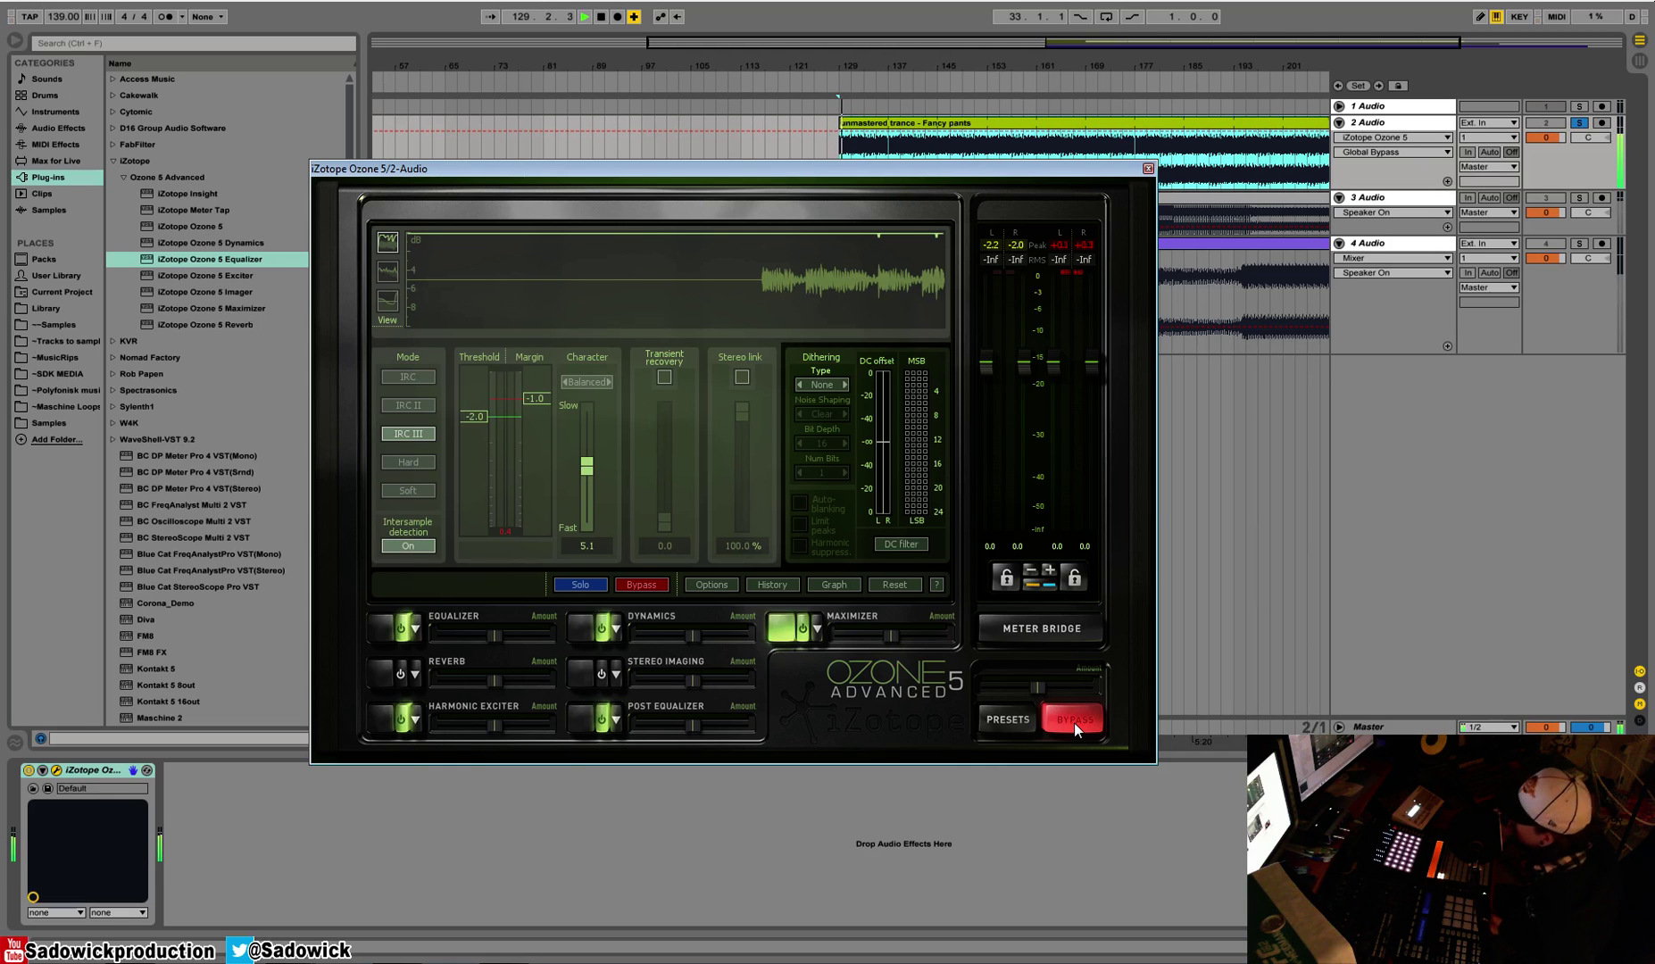
{"action": "left_click", "coordinate": [1075, 724]}
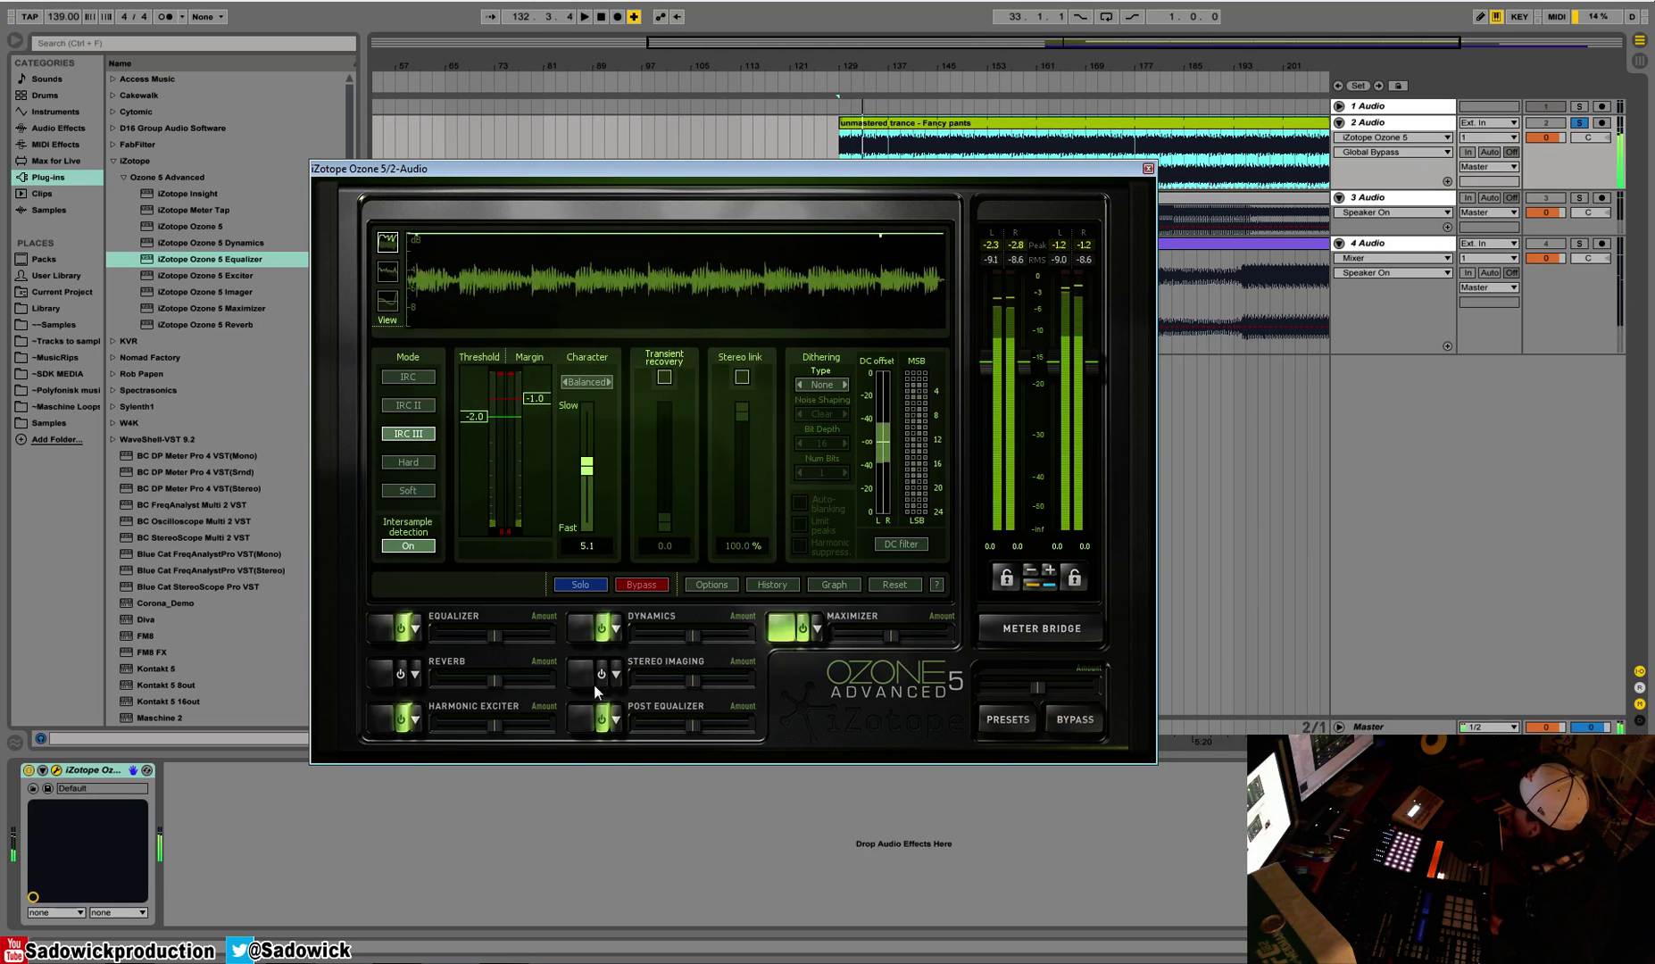
- In the Post Equalizer, add a narrow 2.1 dB low boost at 59 Hz and A/B it
{"action": "left_click", "coordinate": [579, 719]}
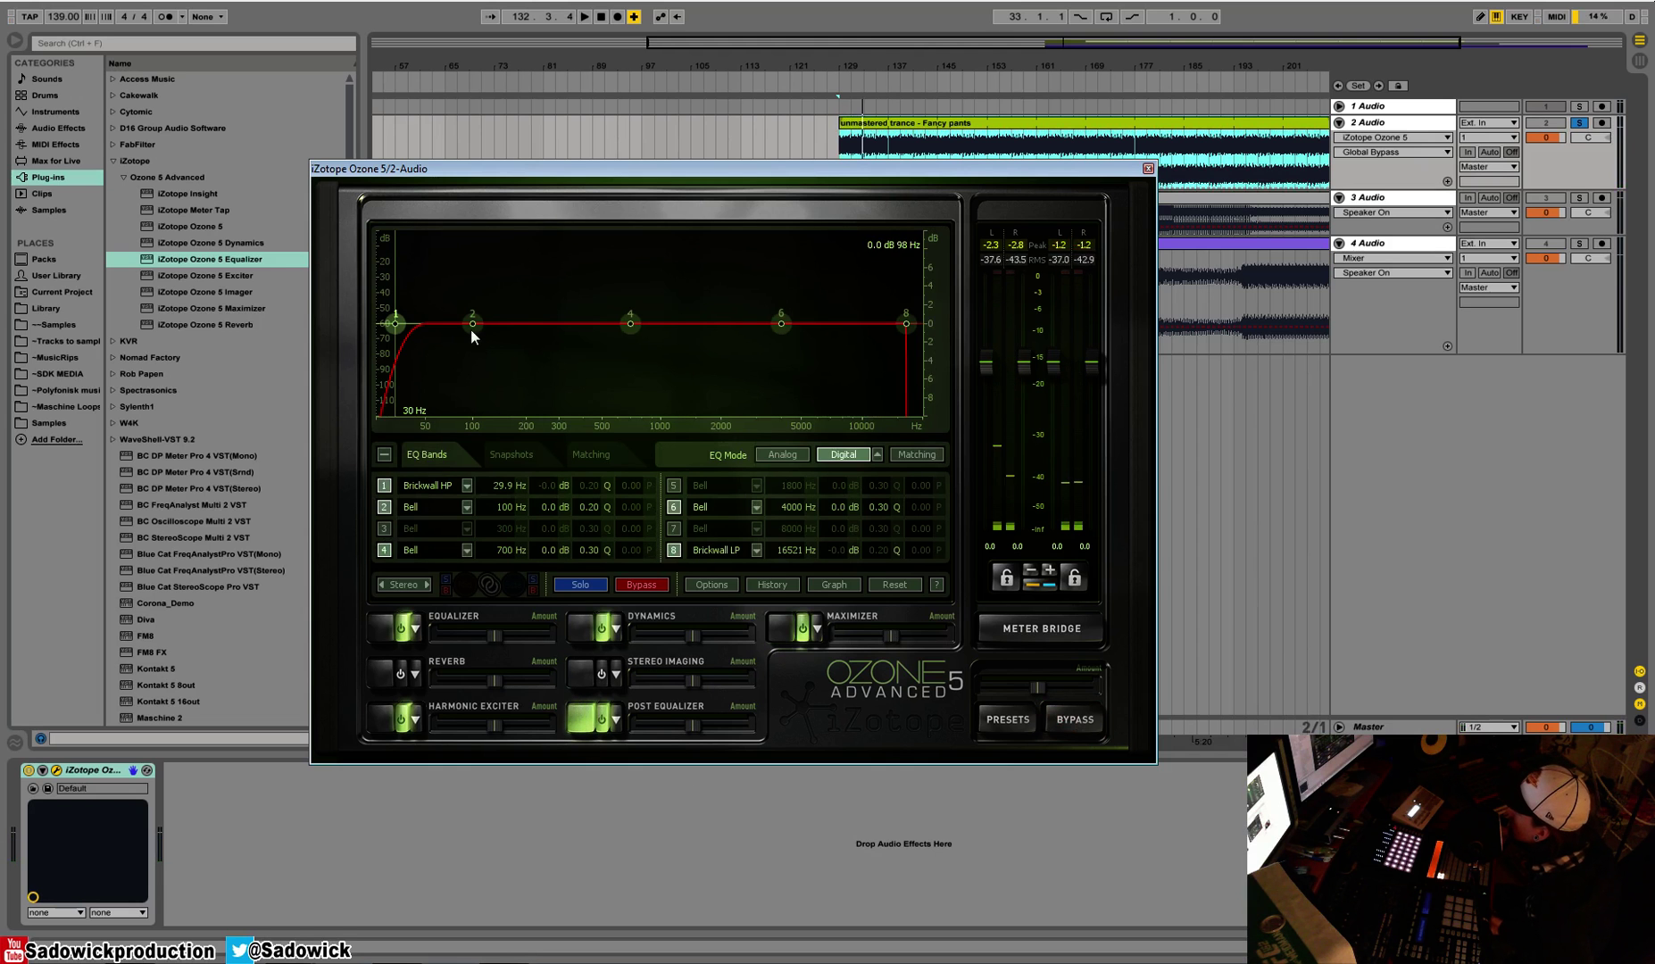
{"action": "key", "text": "space"}
{"action": "left_click_drag", "start_coordinate": [473, 323], "coordinate": [470, 299]}
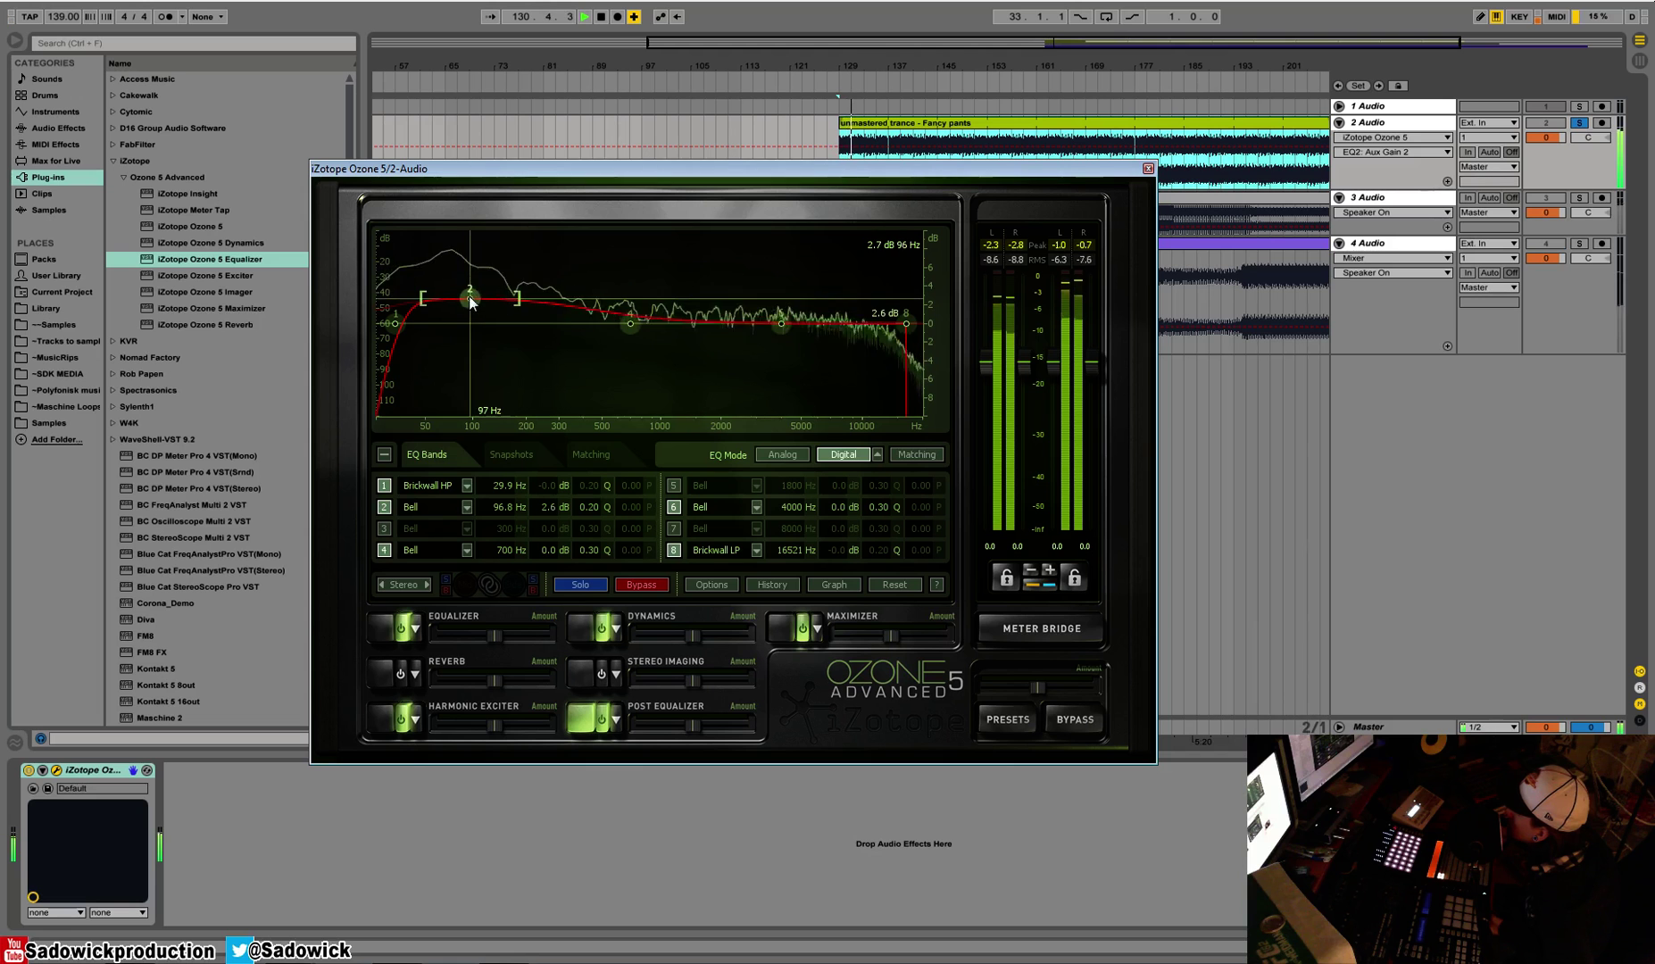
{"action": "left_click_drag", "start_coordinate": [514, 299], "coordinate": [437, 308]}
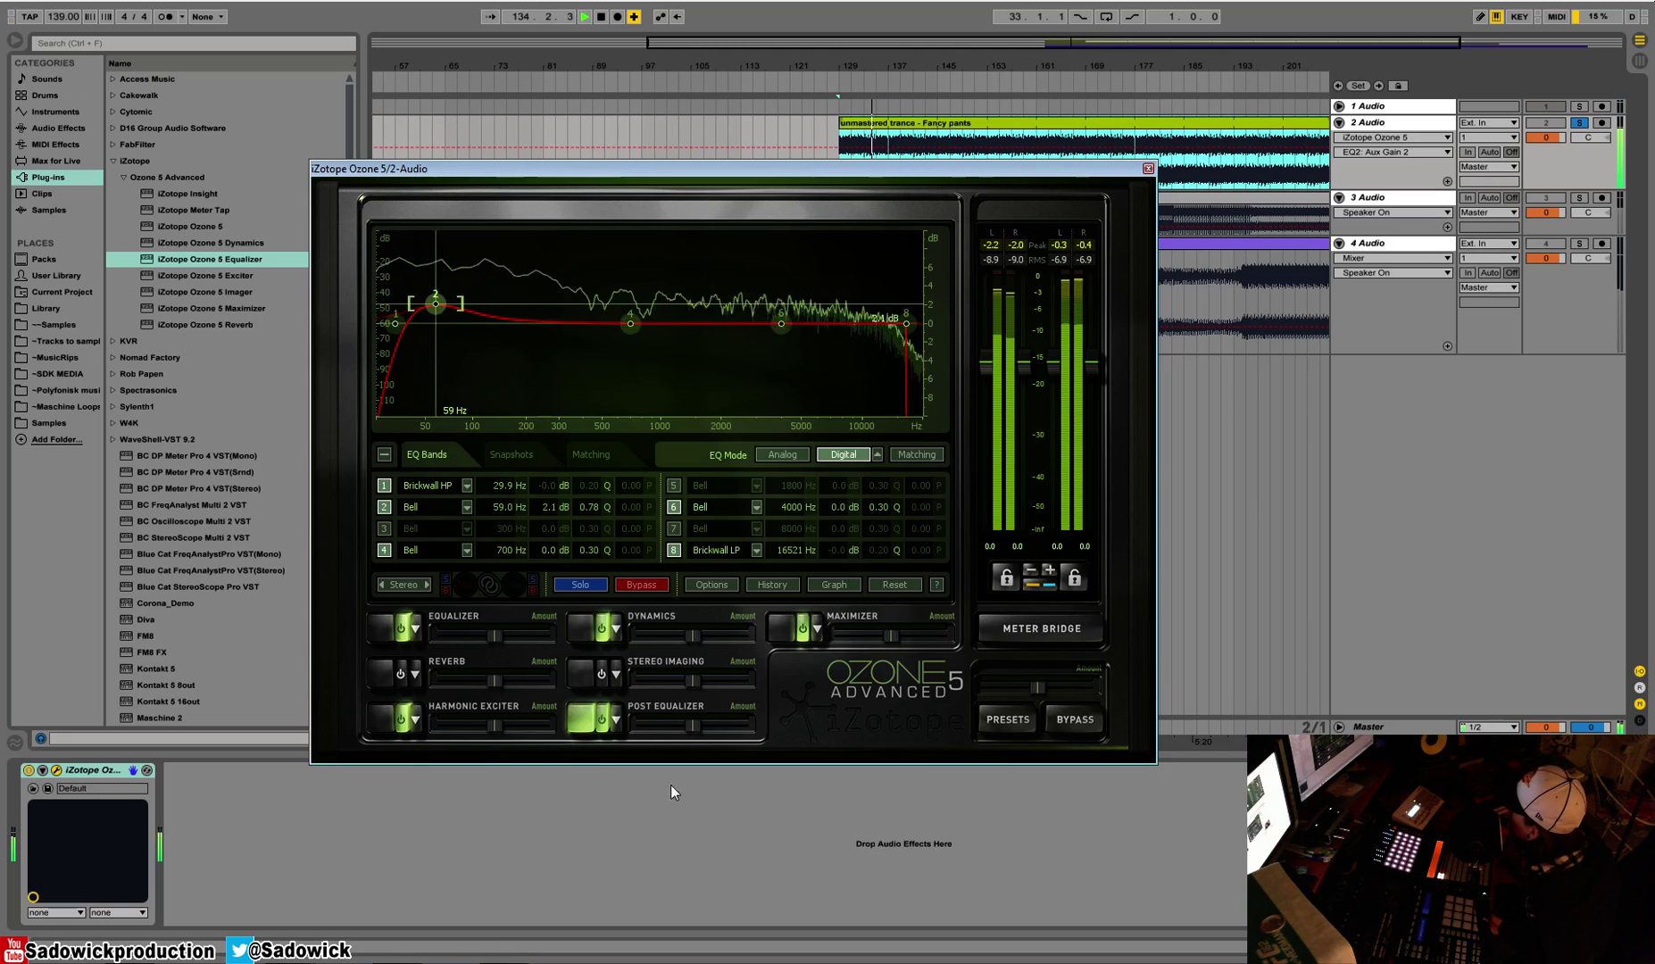
{"action": "left_click", "coordinate": [602, 715]}
{"action": "left_click", "coordinate": [602, 715]}
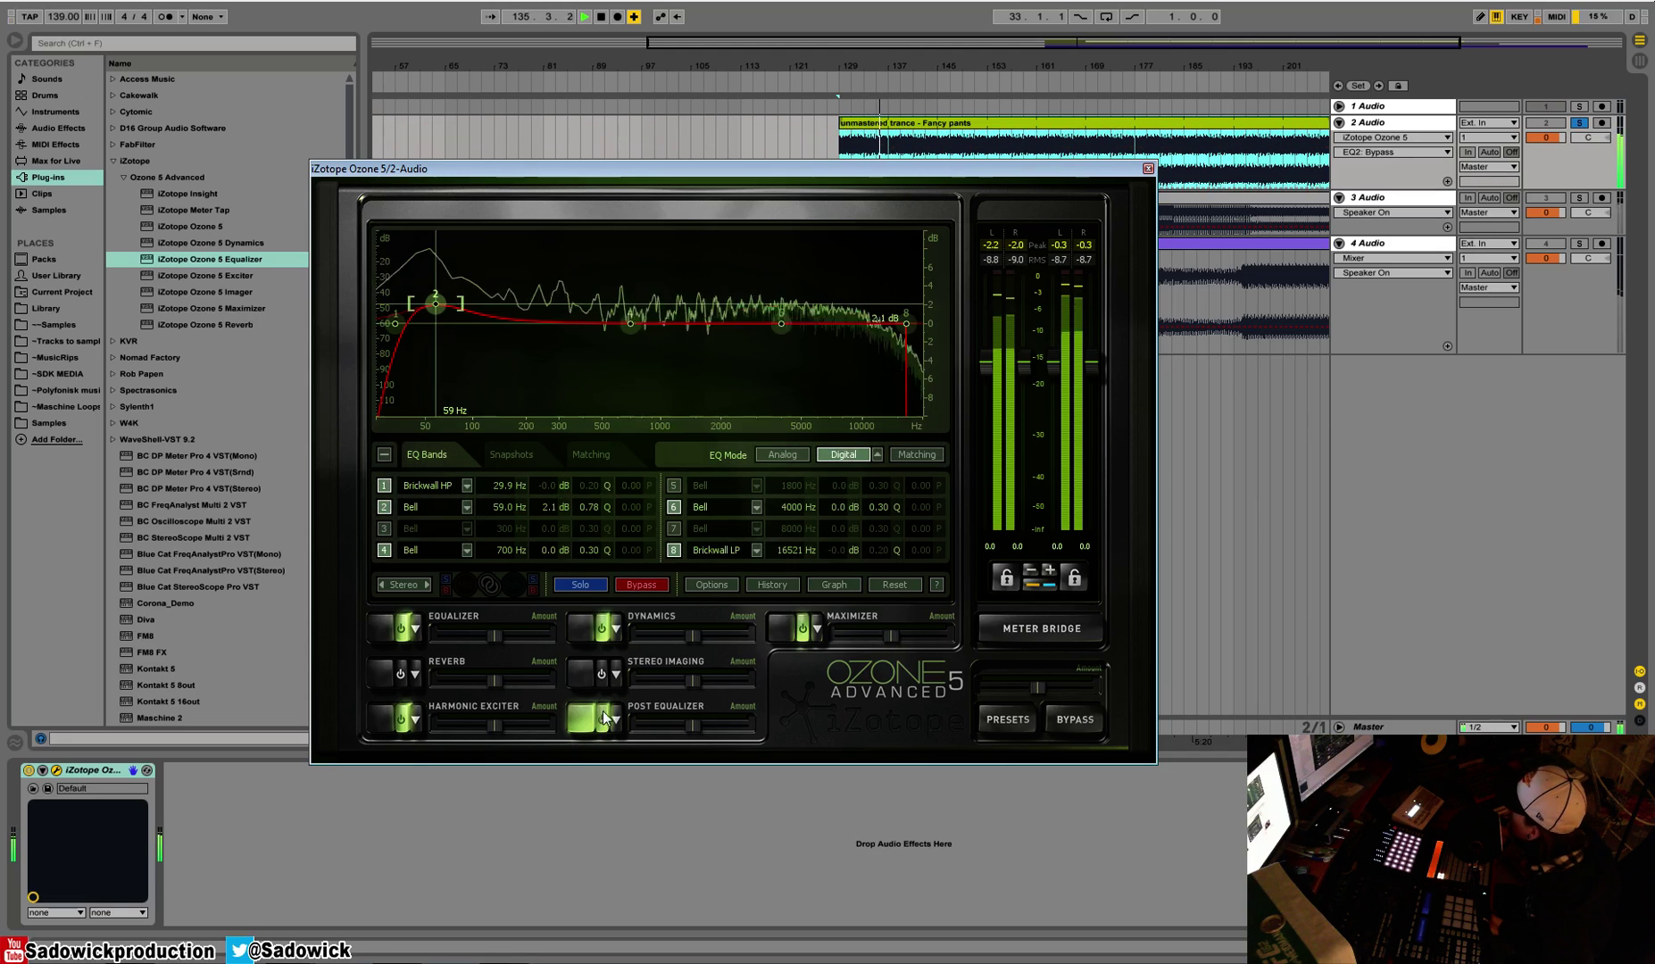
{"action": "key", "text": "space"}
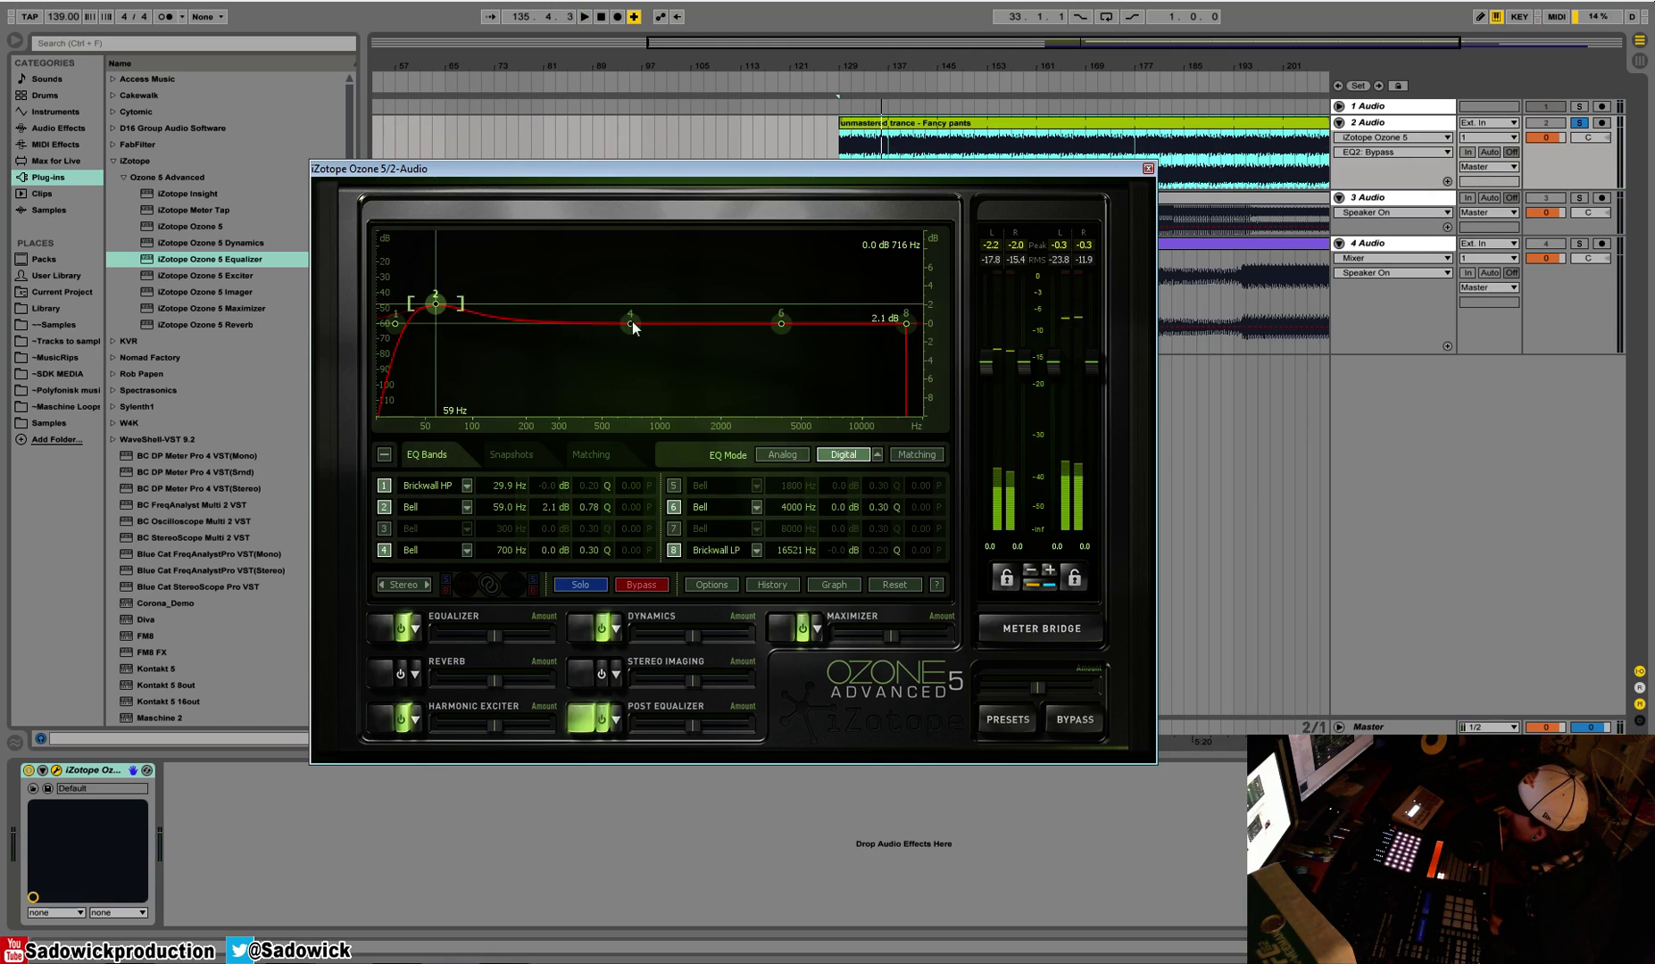
- Pull band 4 down into a narrow -3.9 dB cut, adjusting its Q while listening
{"action": "scroll", "coordinate": [630, 327], "scroll_direction": "up", "scroll_amount": 5}
{"action": "left_click_drag", "start_coordinate": [625, 327], "coordinate": [594, 379]}
{"action": "key", "text": "space"}
{"action": "scroll", "coordinate": [562, 371], "scroll_direction": "down", "scroll_amount": 4}
{"action": "scroll", "coordinate": [594, 379], "scroll_direction": "up", "scroll_amount": 2}
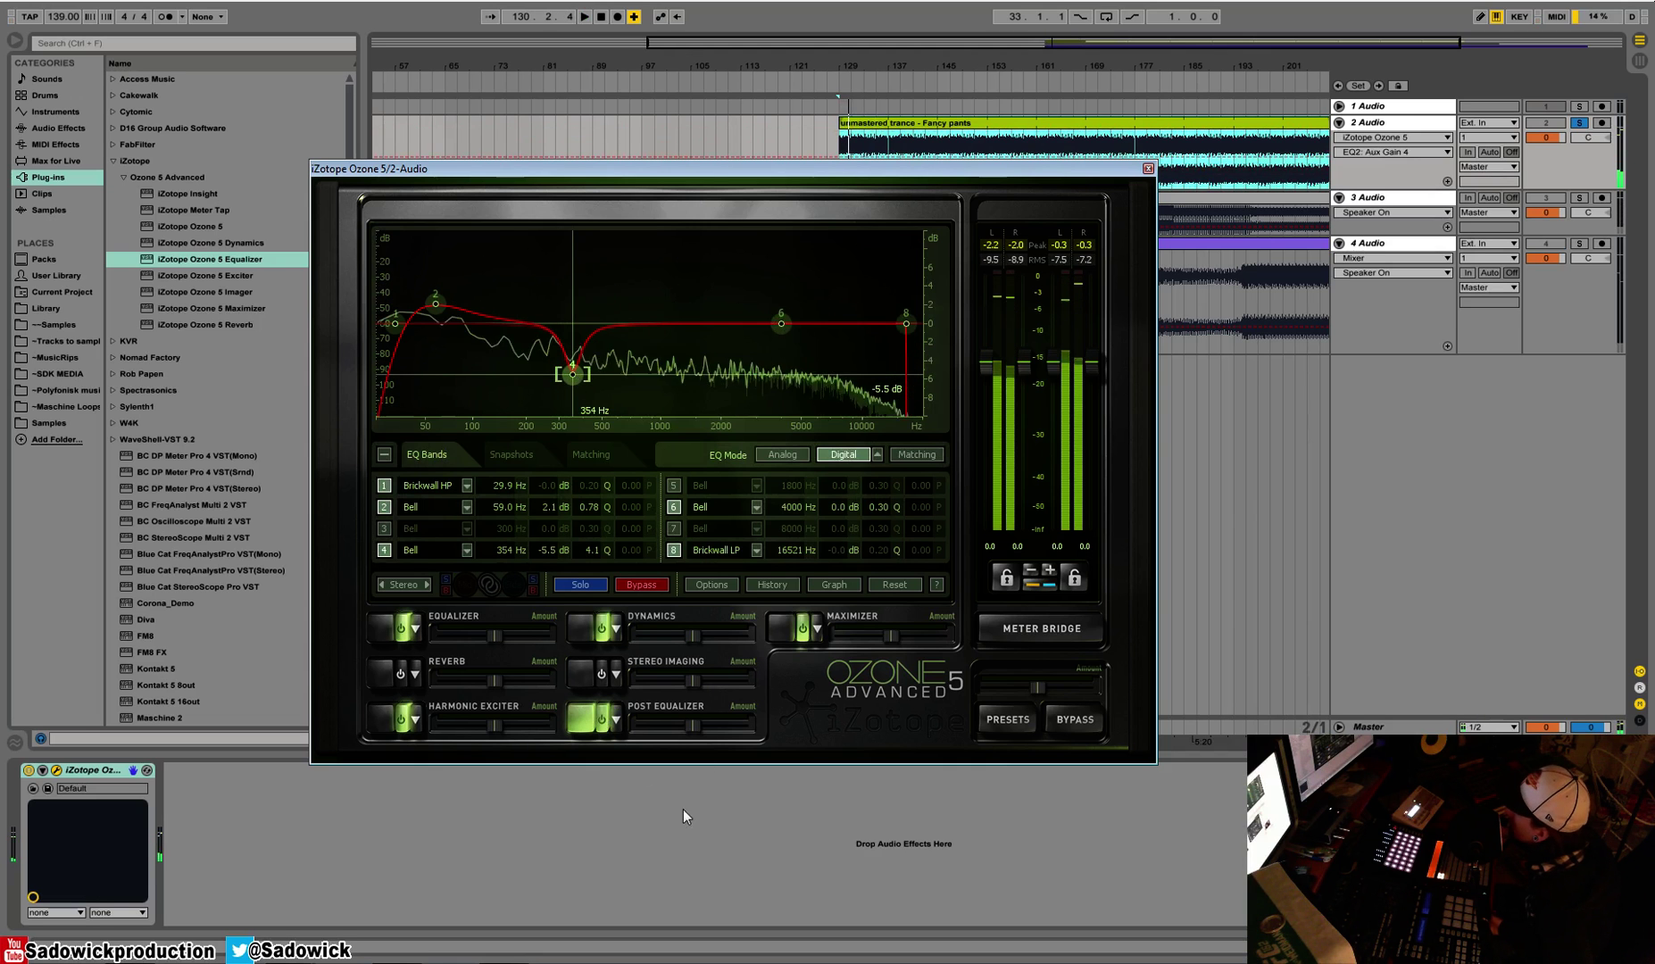
{"action": "key", "text": "space"}
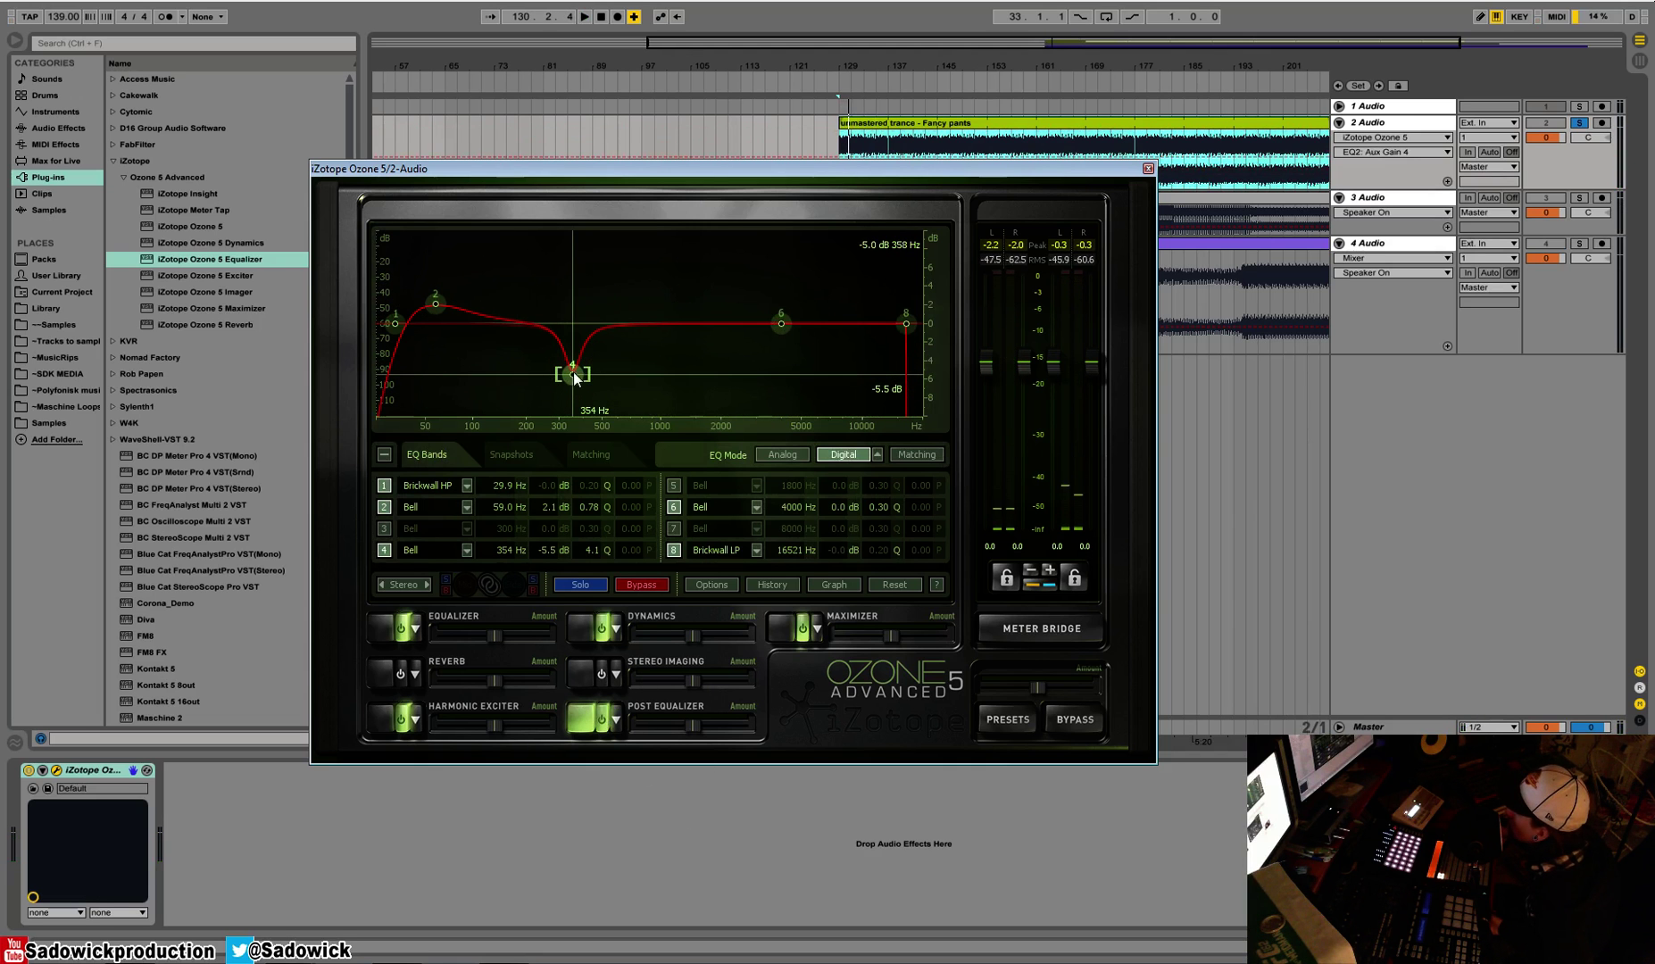
{"action": "key", "text": "space"}
- Sweep the band 4 notch down to 291 Hz and move band 6 to about 1 kHz
{"action": "mouse_move", "coordinate": [580, 375]}
{"action": "left_mouse_down"}
{"action": "mouse_move", "coordinate": [530, 406]}
{"action": "mouse_move", "coordinate": [580, 400]}
{"action": "mouse_move", "coordinate": [574, 361]}
{"action": "left_mouse_up"}
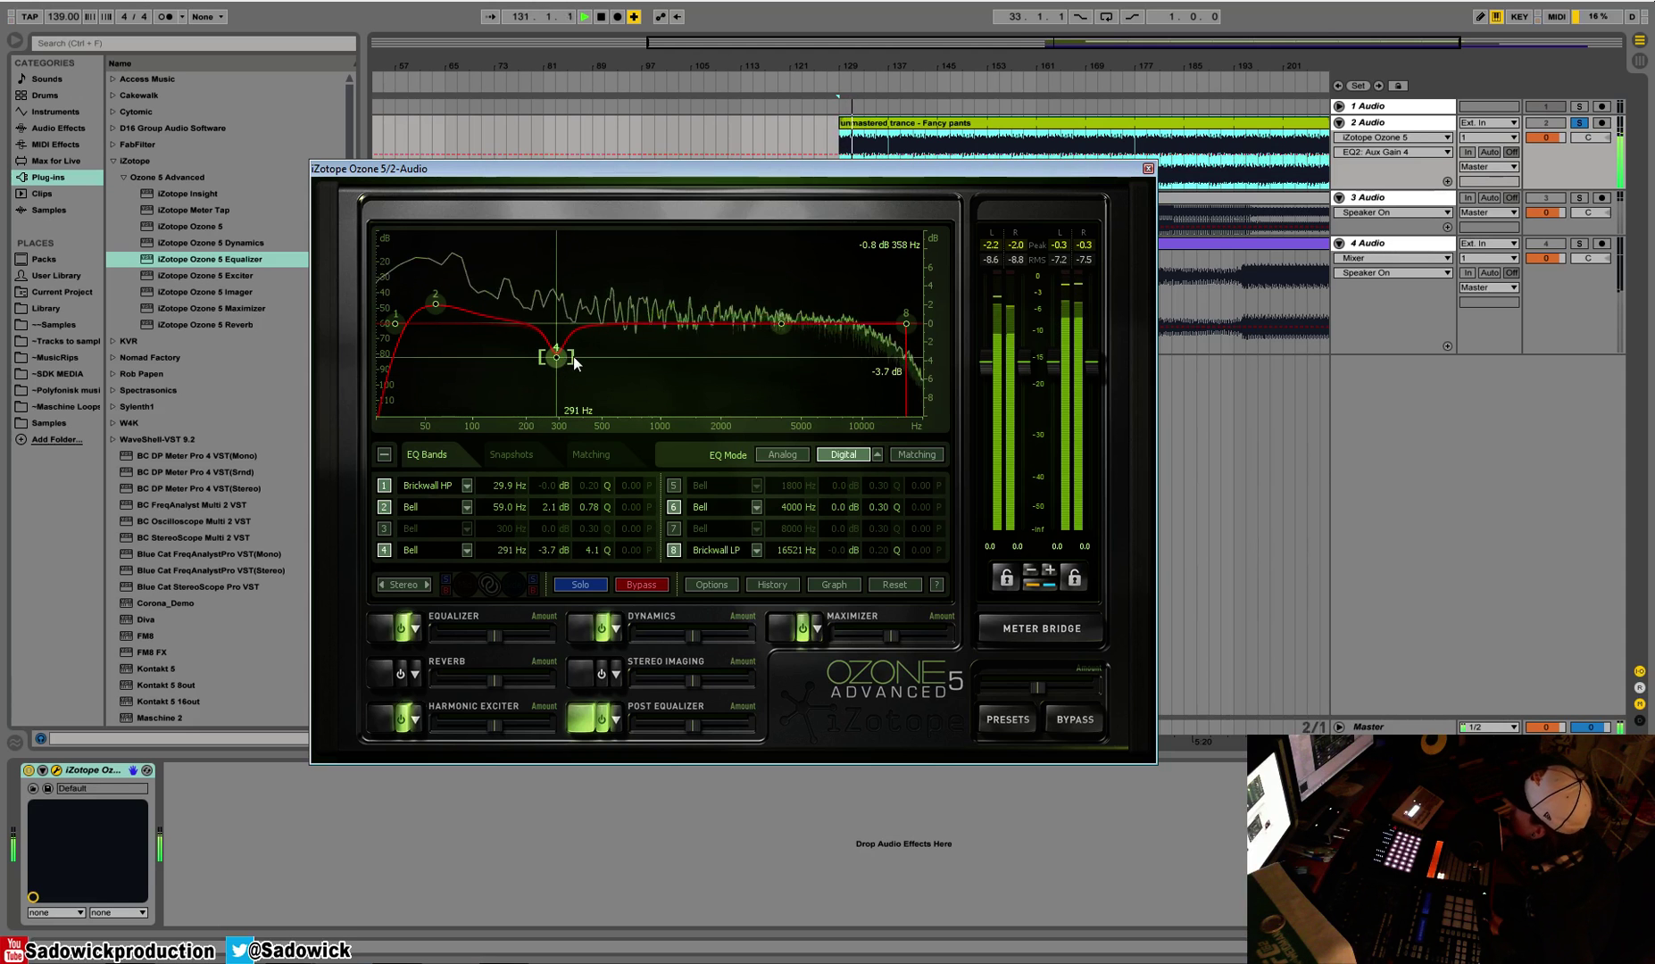
{"action": "scroll", "coordinate": [554, 359], "scroll_direction": "up", "scroll_amount": 5}
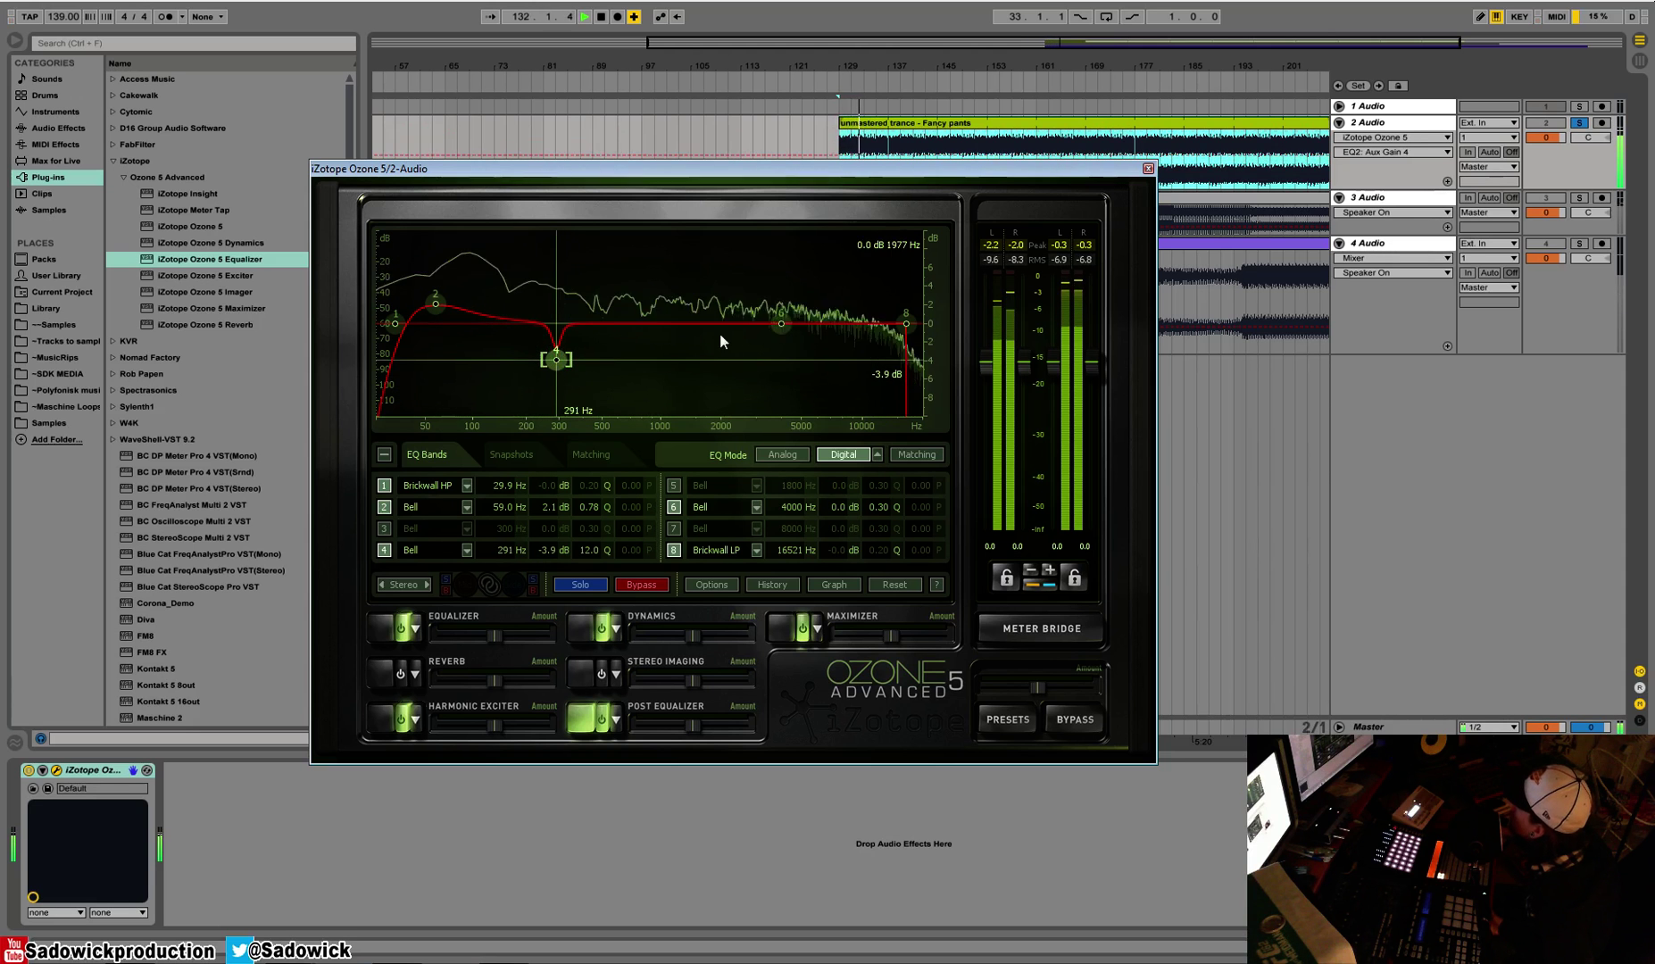
{"action": "left_click_drag", "start_coordinate": [781, 323], "coordinate": [666, 337]}
- Set band 6 to a -1.3 dB dip at 977 Hz and enable band 7 near 3469 Hz
{"action": "scroll", "coordinate": [701, 342], "scroll_direction": "up", "scroll_amount": 2}
{"action": "scroll", "coordinate": [701, 342], "scroll_direction": "up", "scroll_amount": 5}
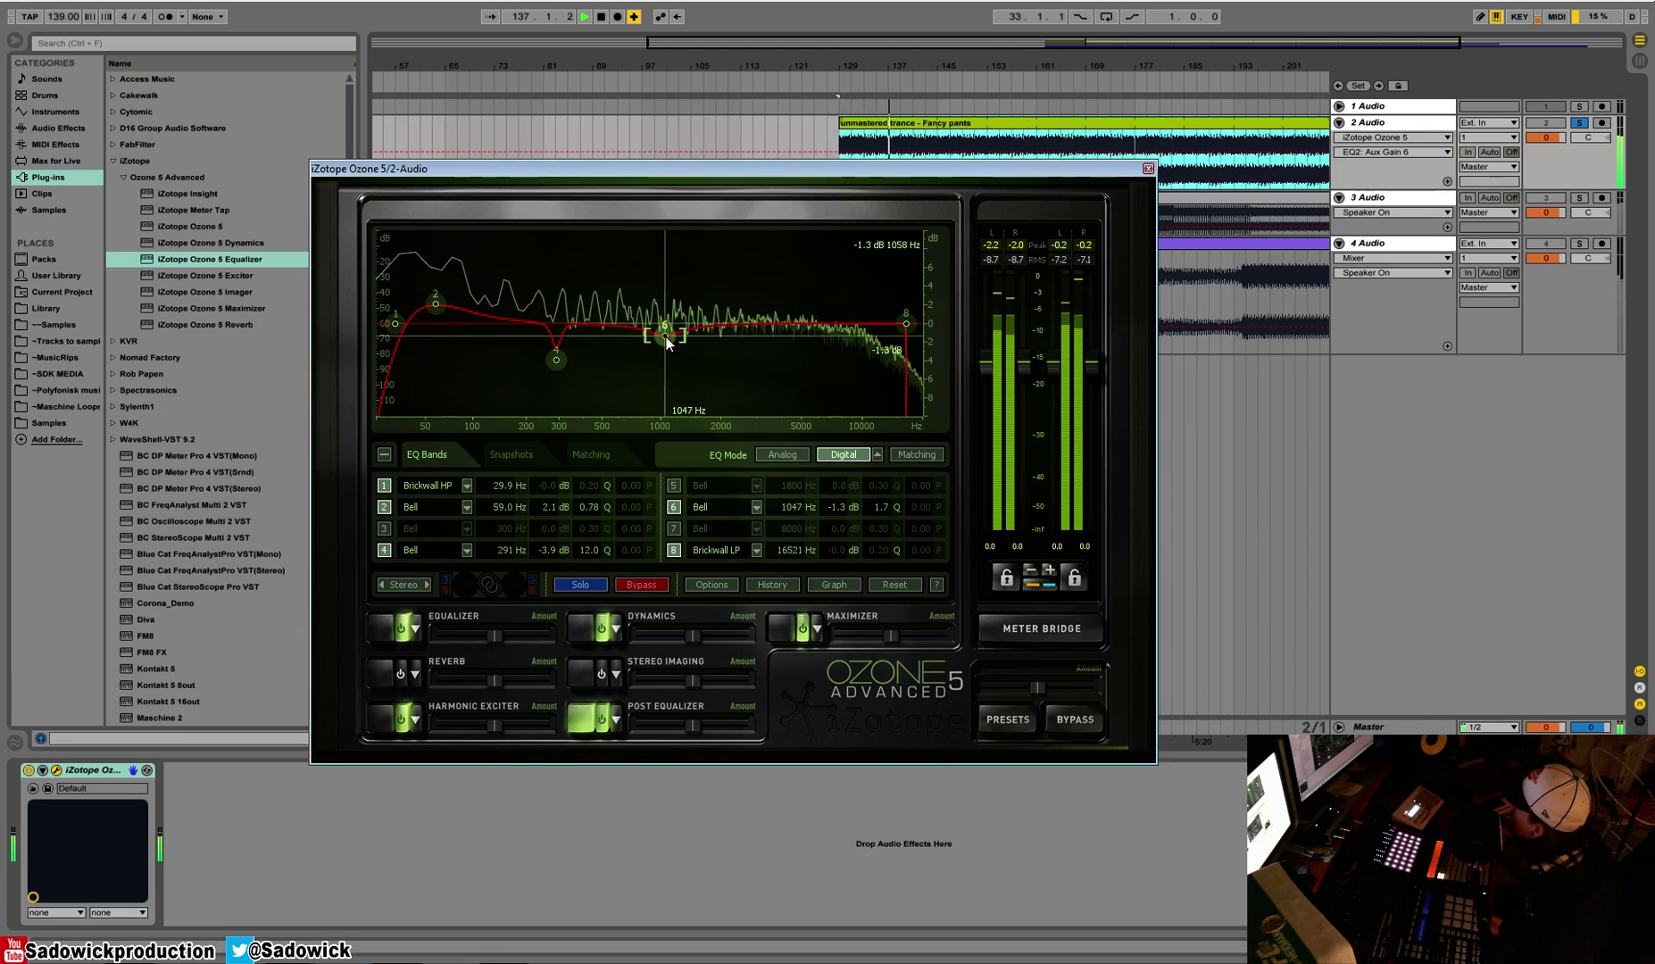
{"action": "left_click", "coordinate": [678, 528]}
{"action": "left_click_drag", "start_coordinate": [850, 323], "coordinate": [772, 335]}
{"action": "scroll", "coordinate": [791, 309], "scroll_direction": "up", "scroll_amount": 5}
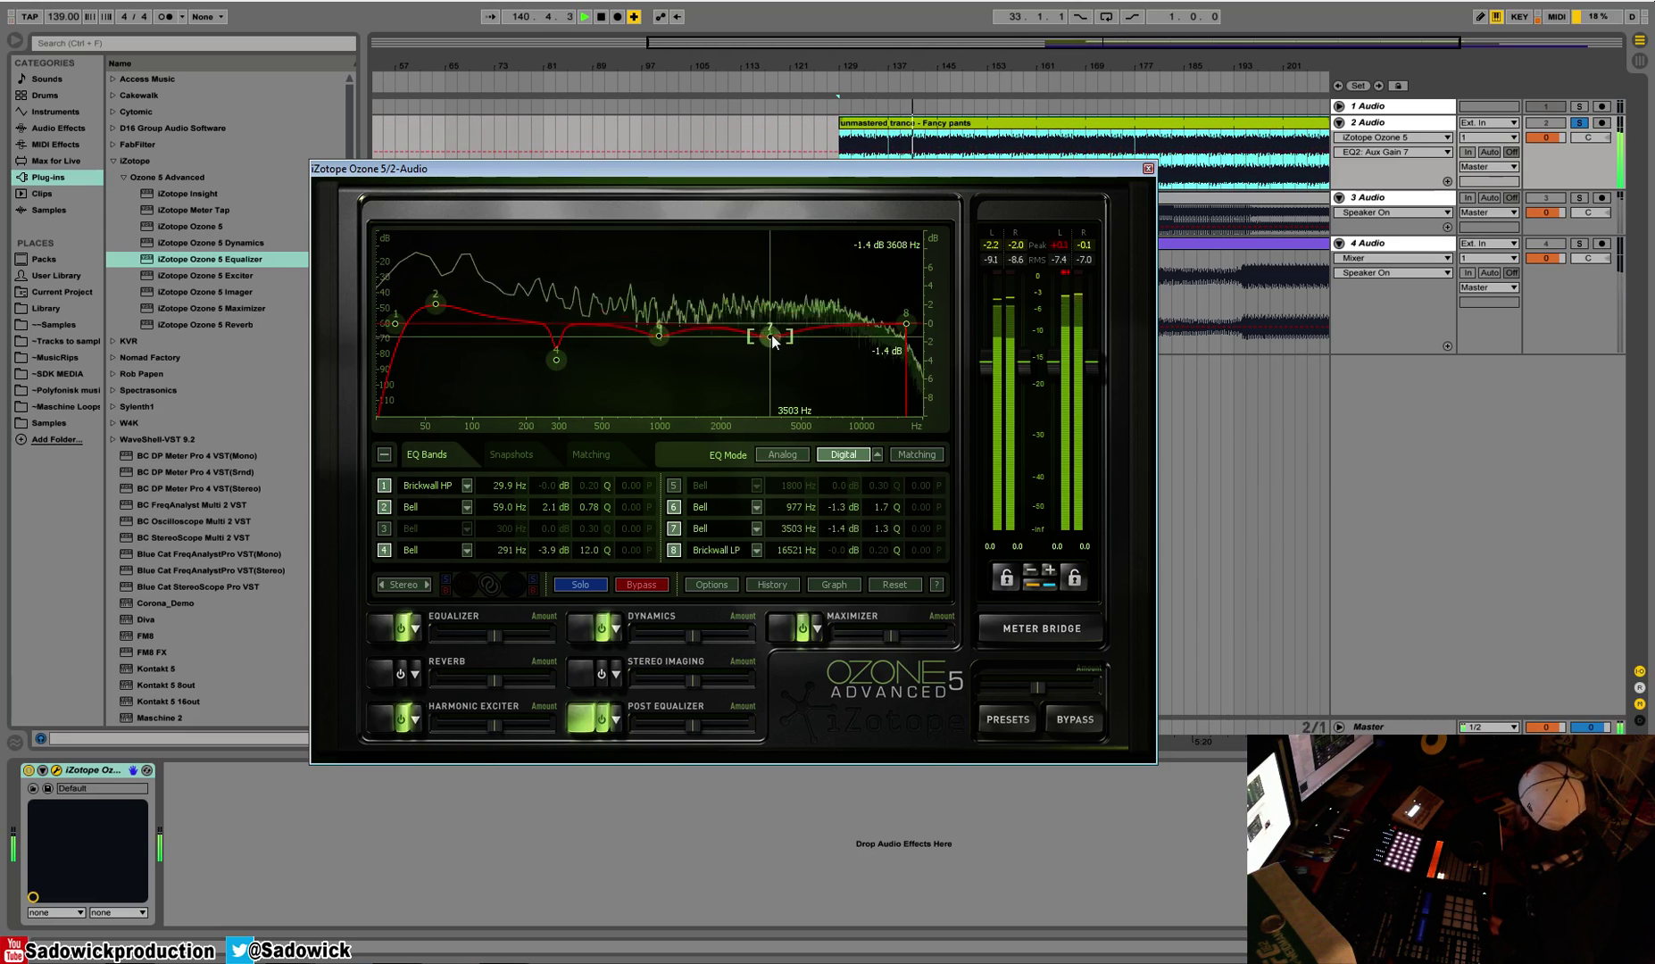
- A/B the post-EQ, ease band 7's dip to -0.8 dB, then bypass Ozone
{"action": "left_click", "coordinate": [606, 711]}
{"action": "left_click", "coordinate": [606, 711]}
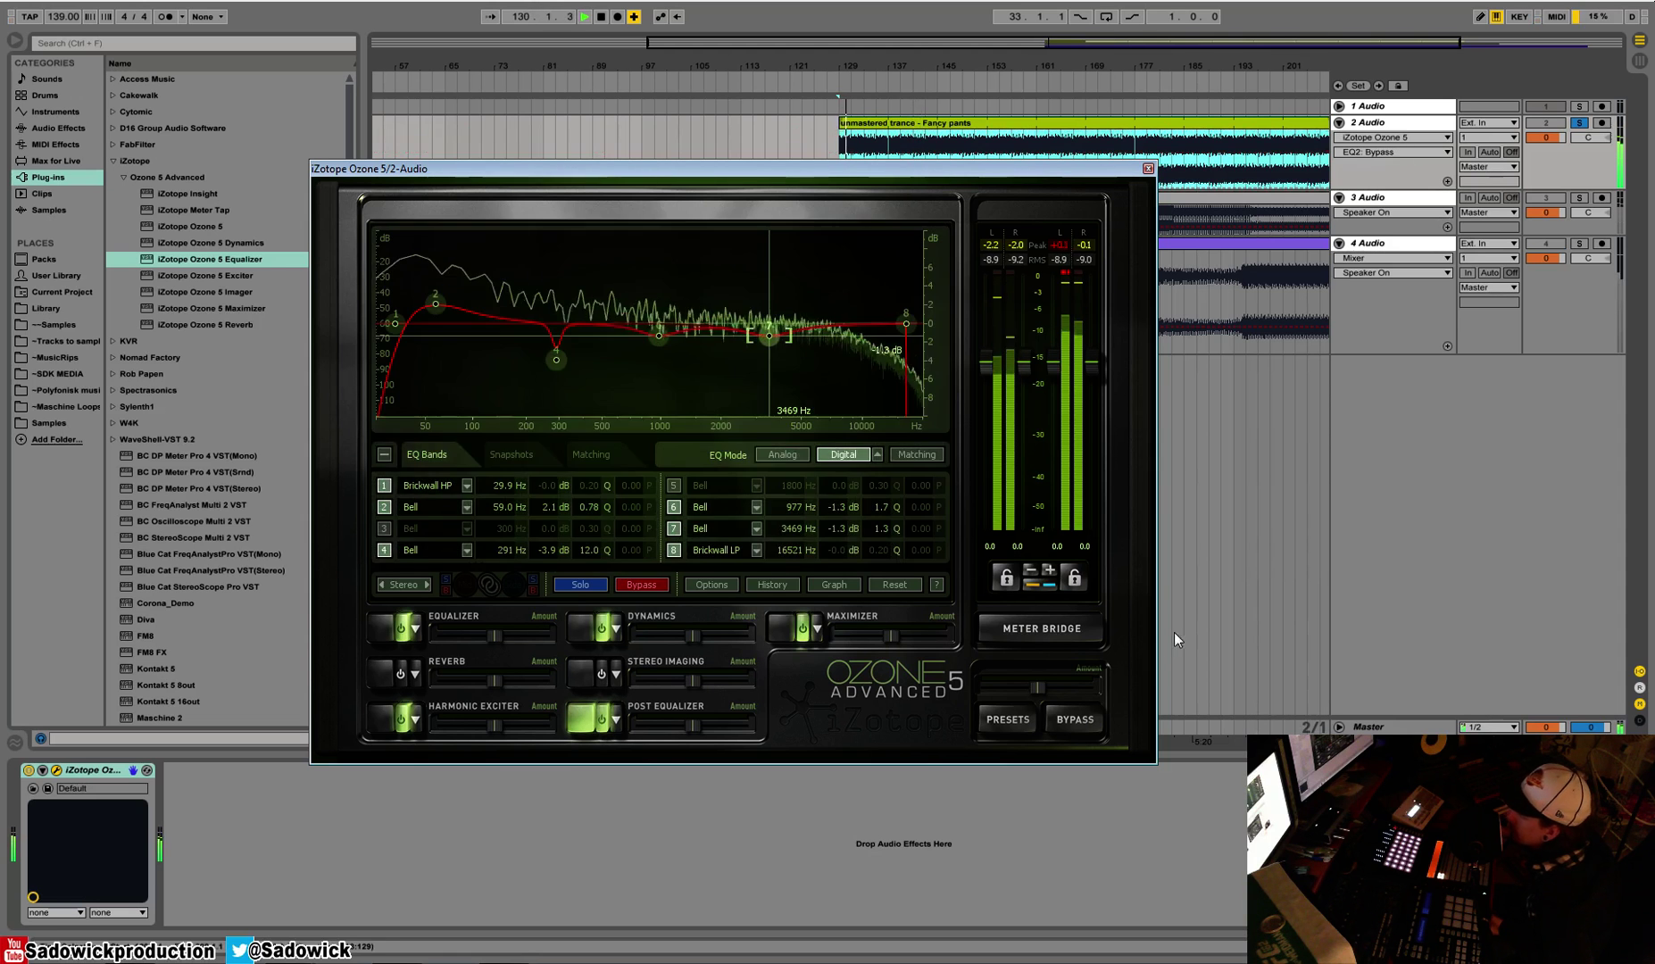
{"action": "left_click_drag", "start_coordinate": [775, 335], "coordinate": [775, 331]}
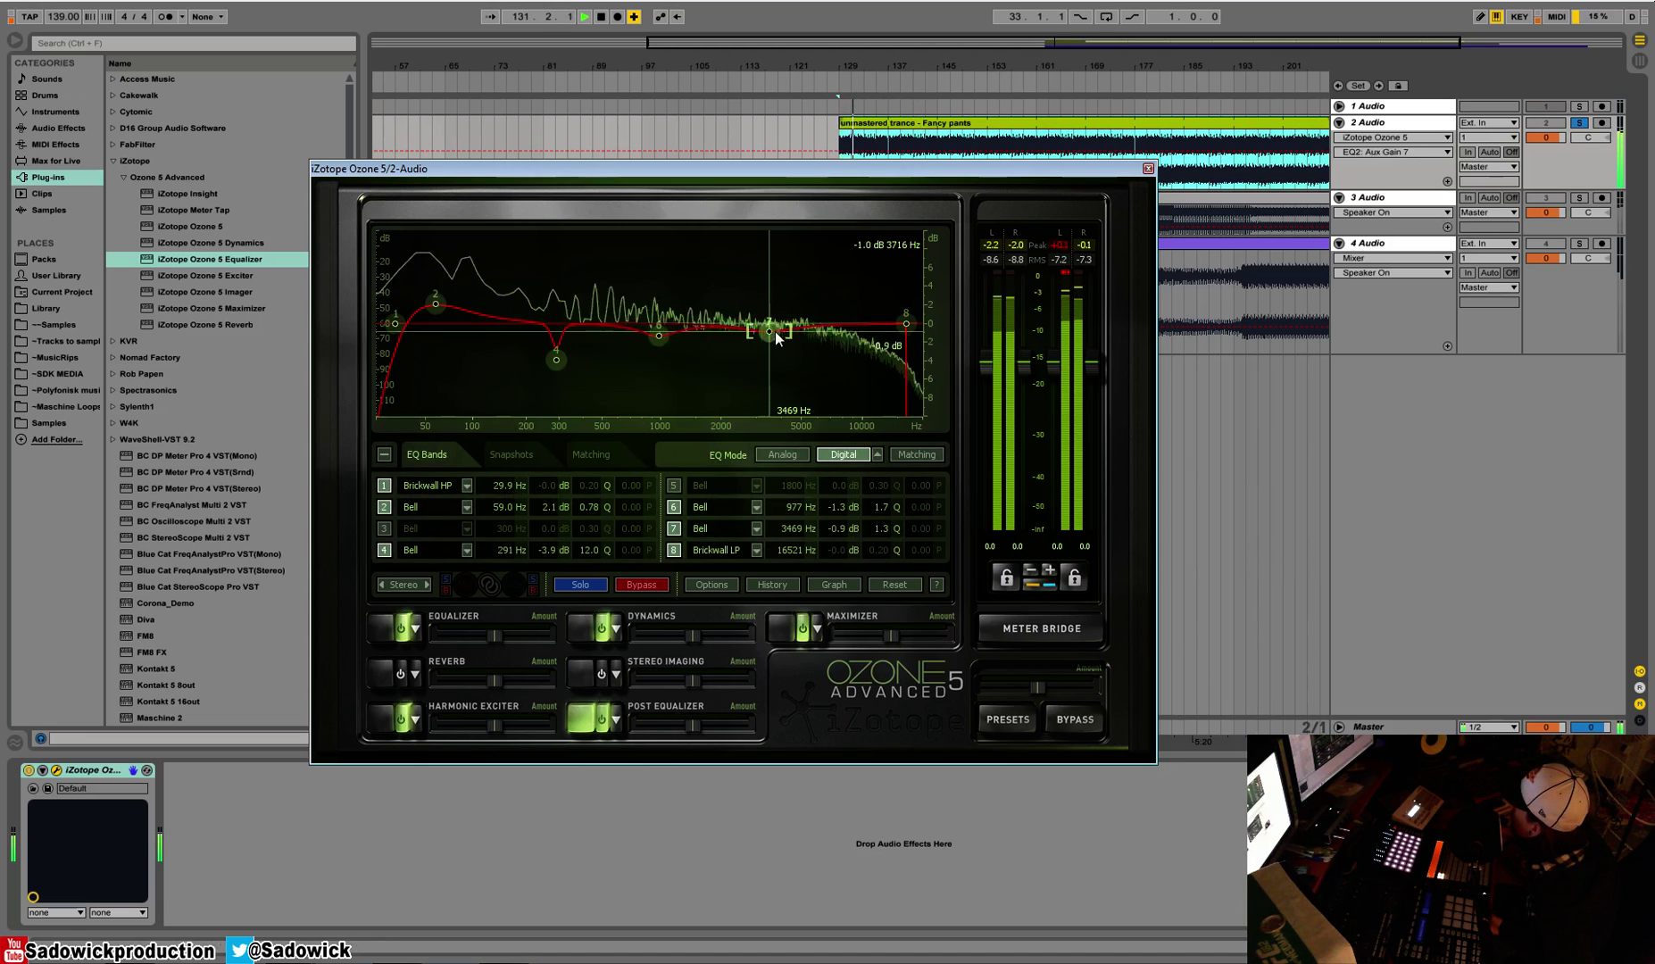
{"action": "left_click", "coordinate": [659, 335]}
{"action": "left_click", "coordinate": [1064, 729]}
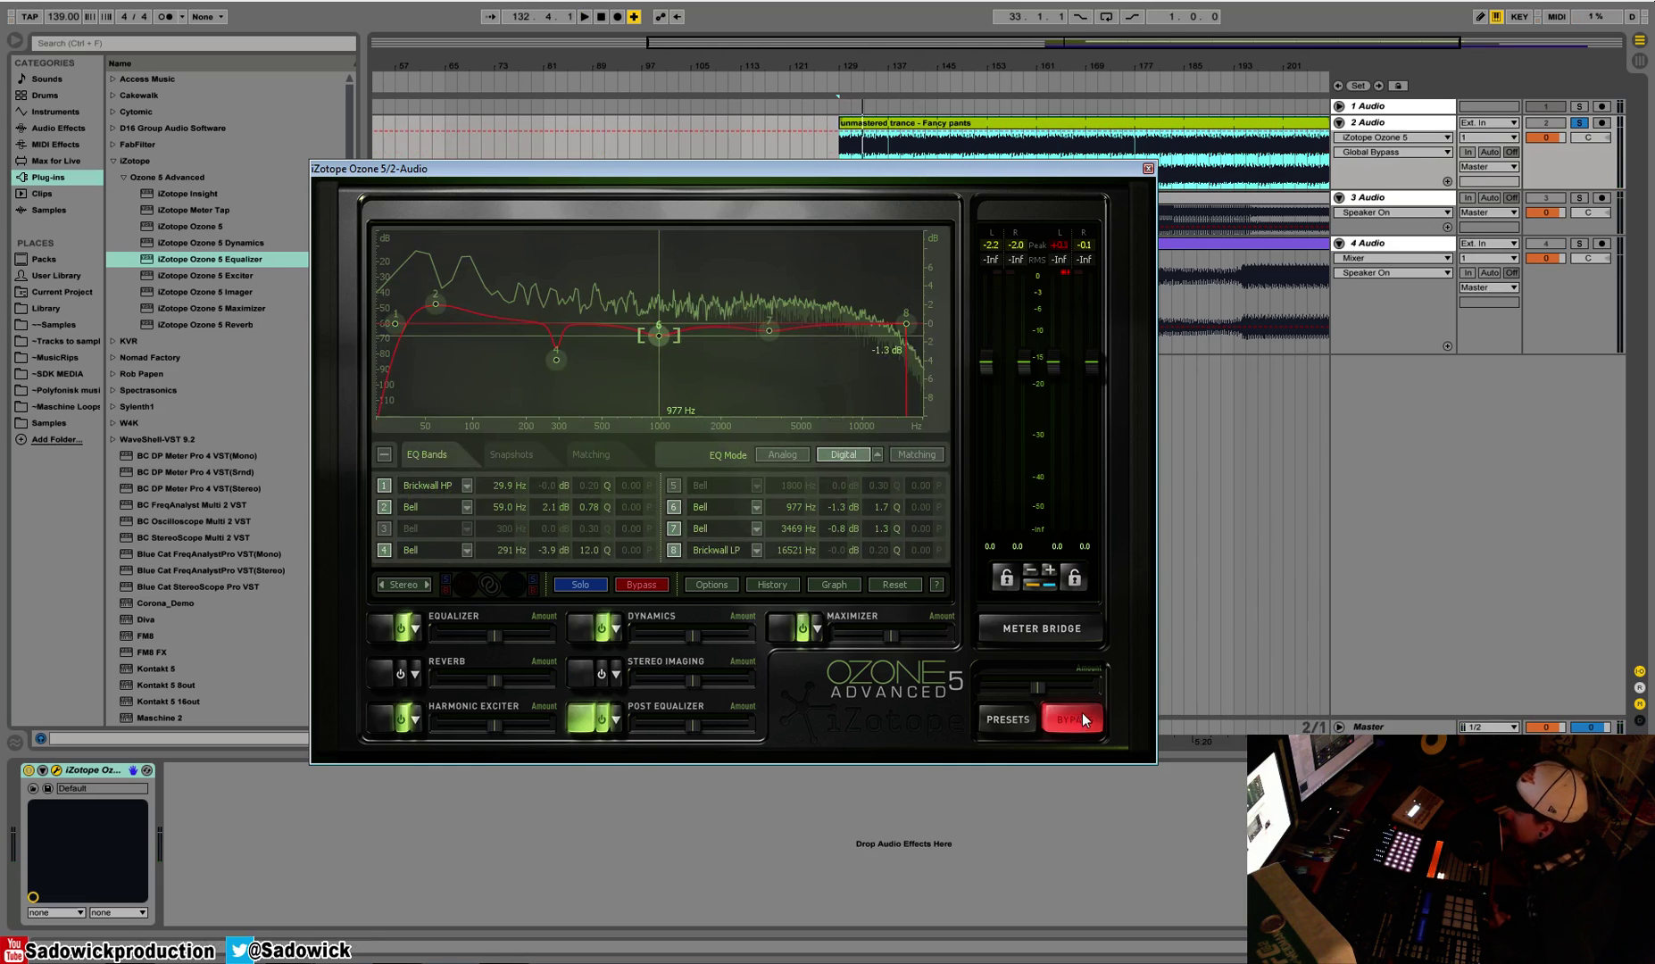
- Turn Ozone's bypass off and briefly play the mastered, equalised track
{"action": "left_click", "coordinate": [1077, 720]}
{"action": "key", "text": "space"}
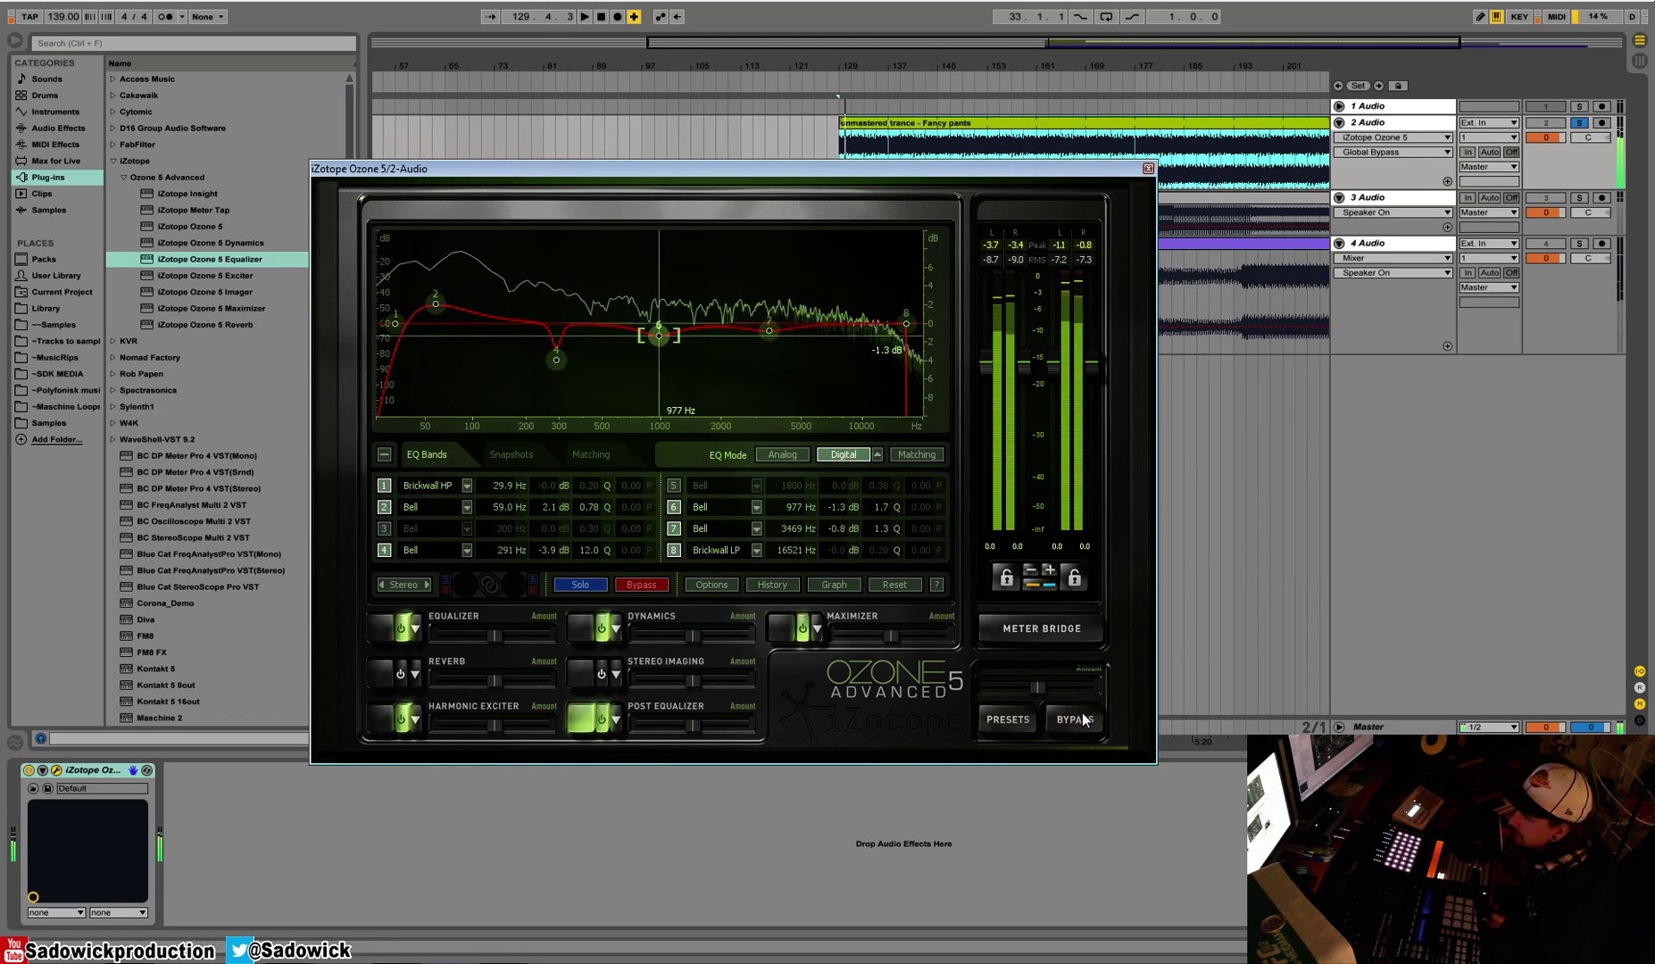
{"action": "key", "text": "space"}
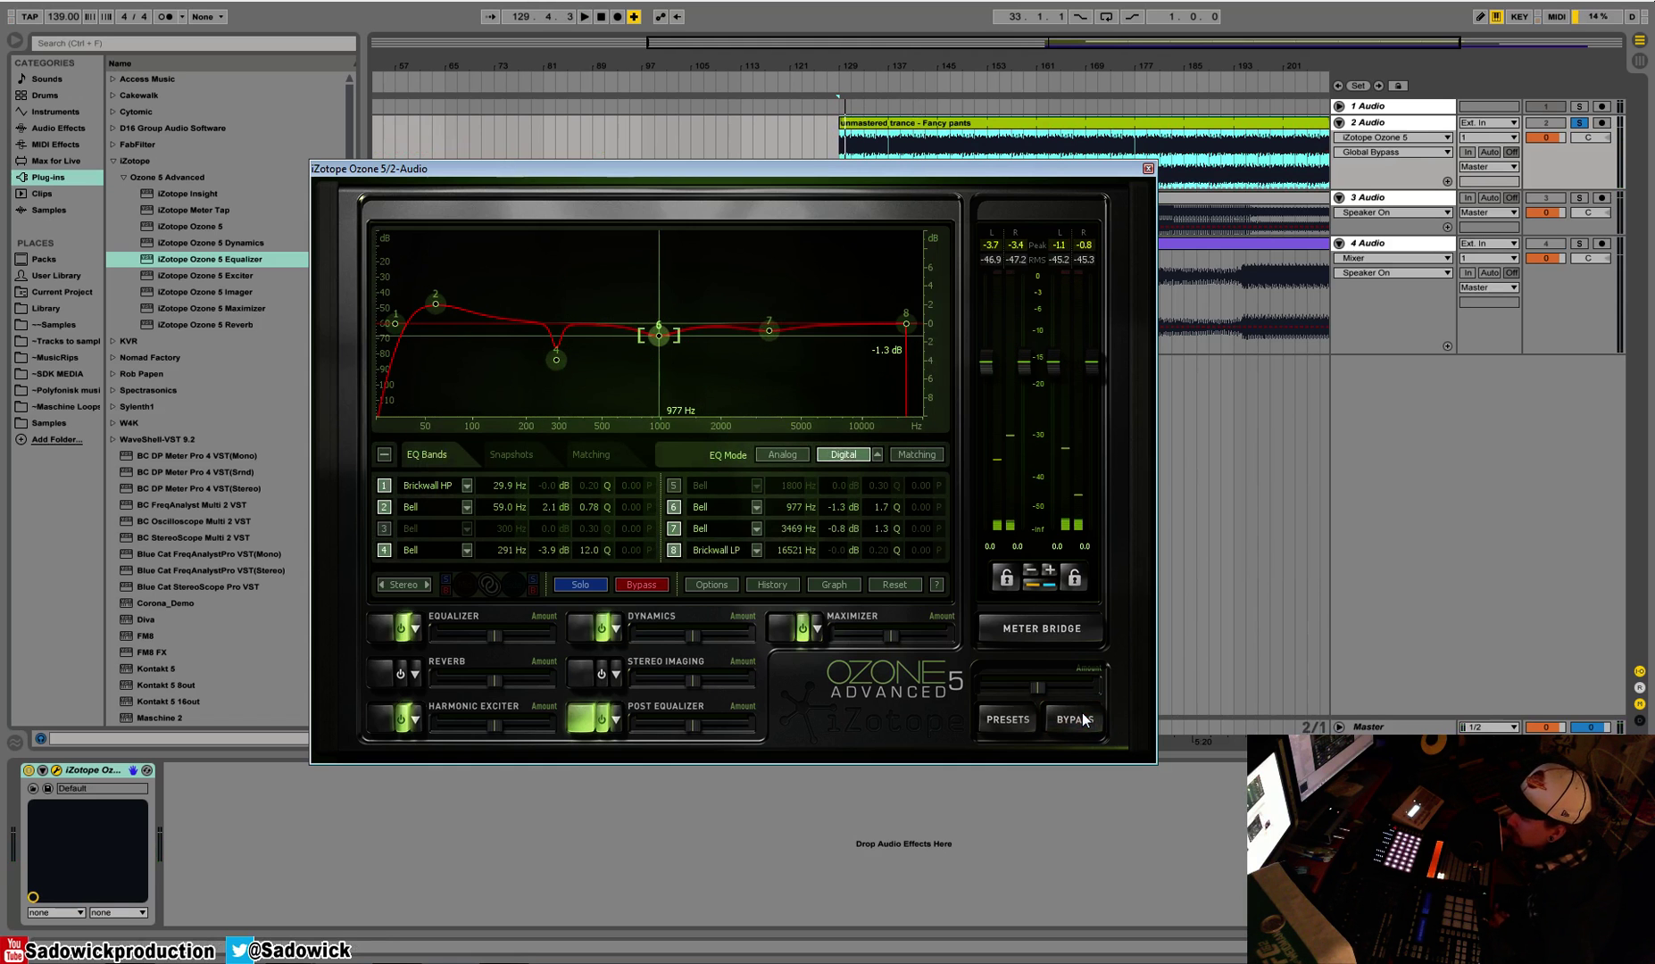